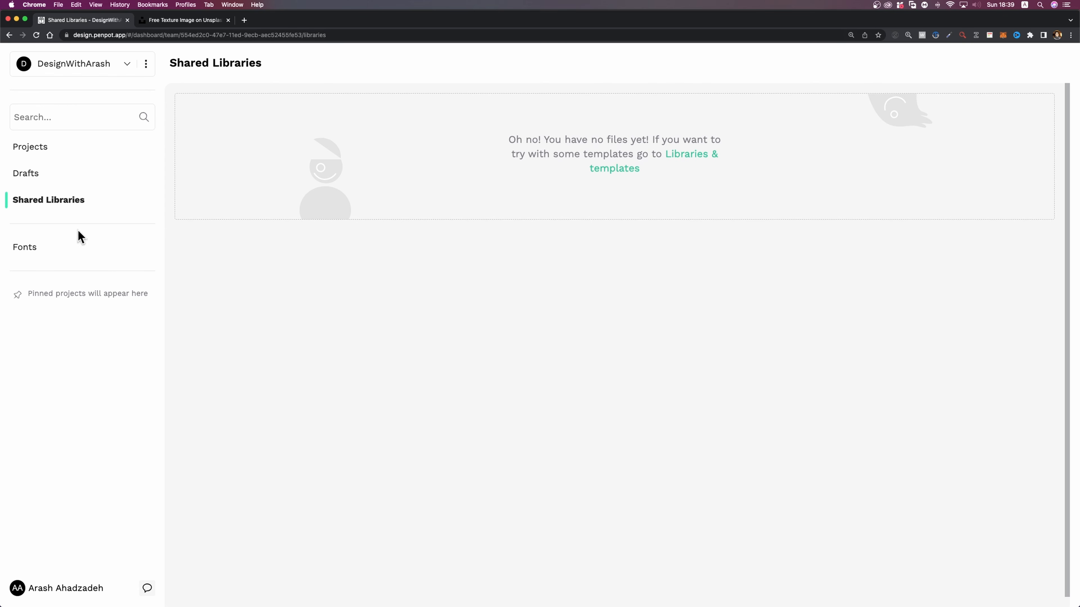
Step: Create a new file in Drafts and open it in the workspace
left_click(41, 250)
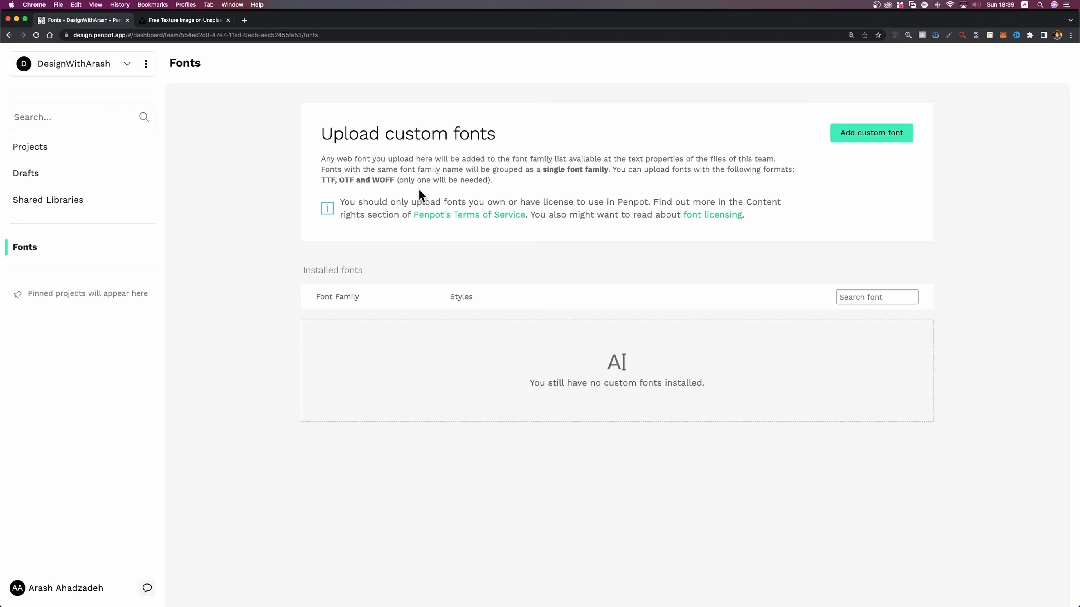
left_click(59, 174)
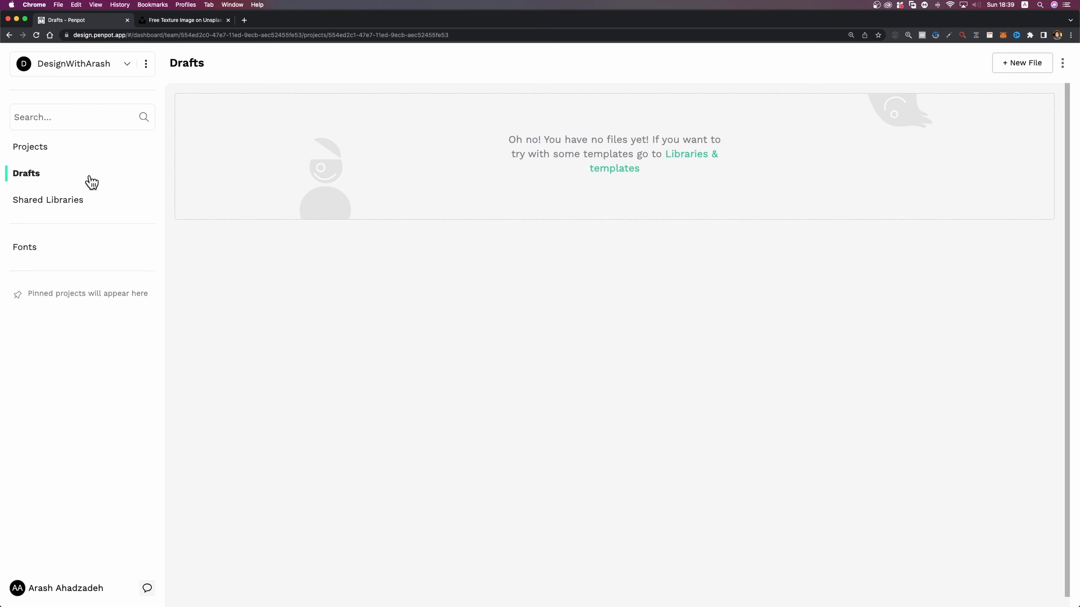
left_click(1035, 71)
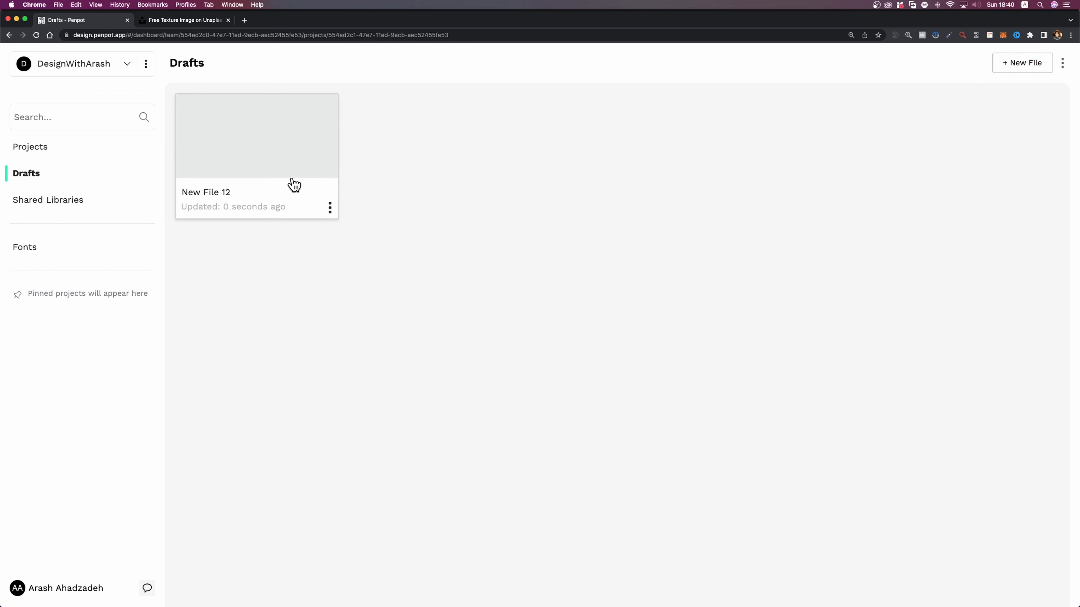
double_click(289, 165)
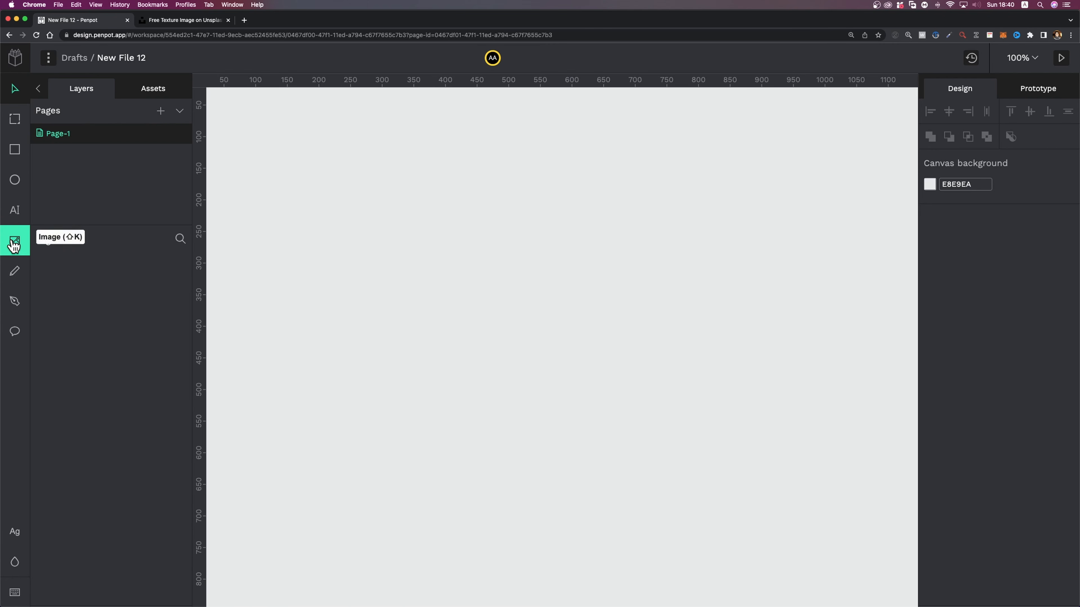
Step: Look through the typography and colour palettes, the keyboard shortcuts, the file's assets and the prototype settings
left_click(17, 531)
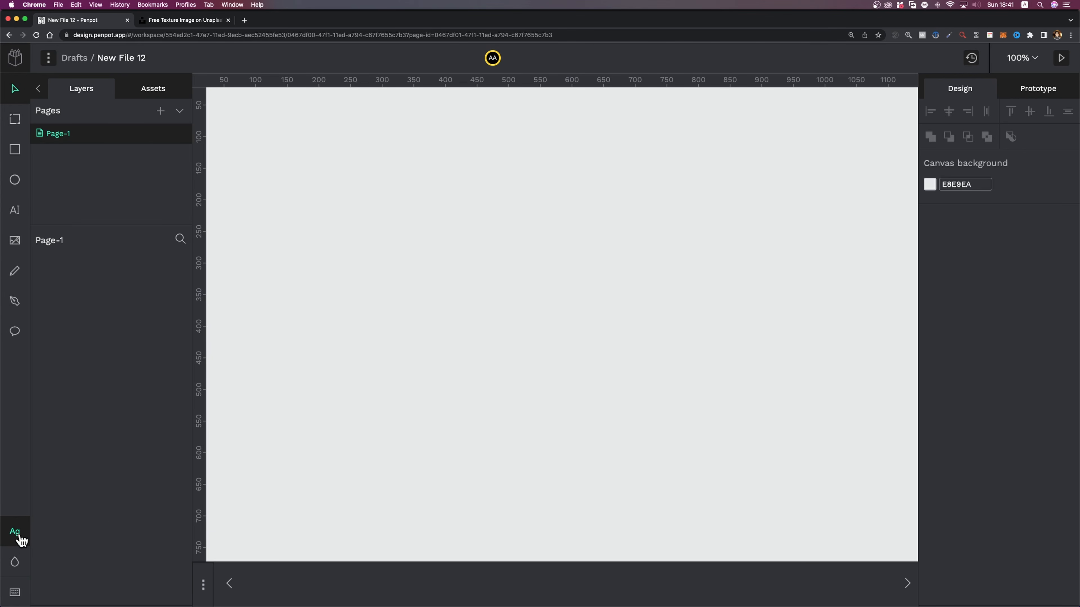
left_click(14, 563)
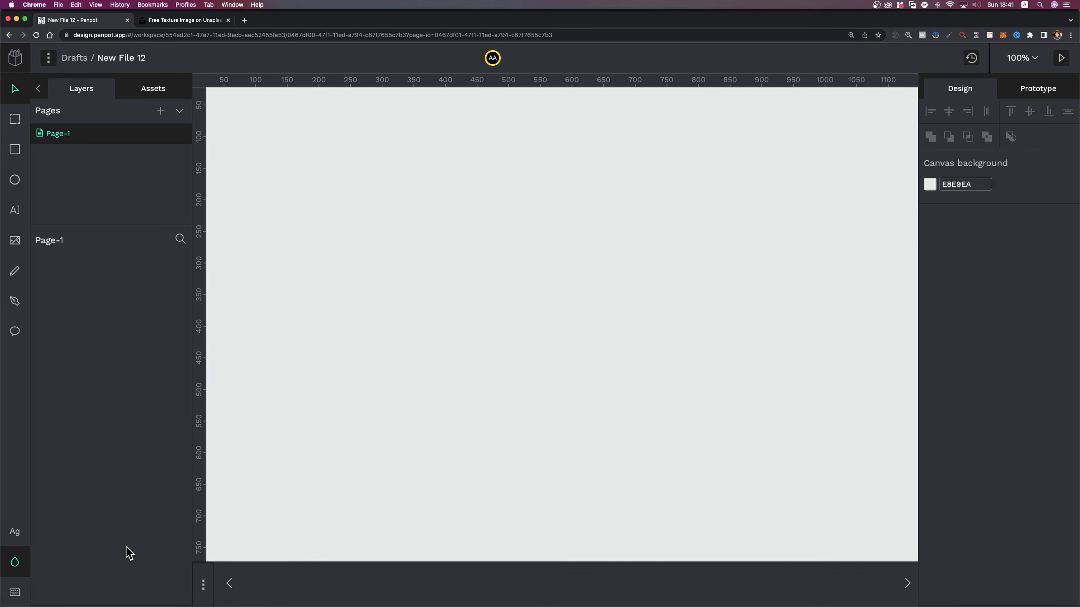
left_click(13, 596)
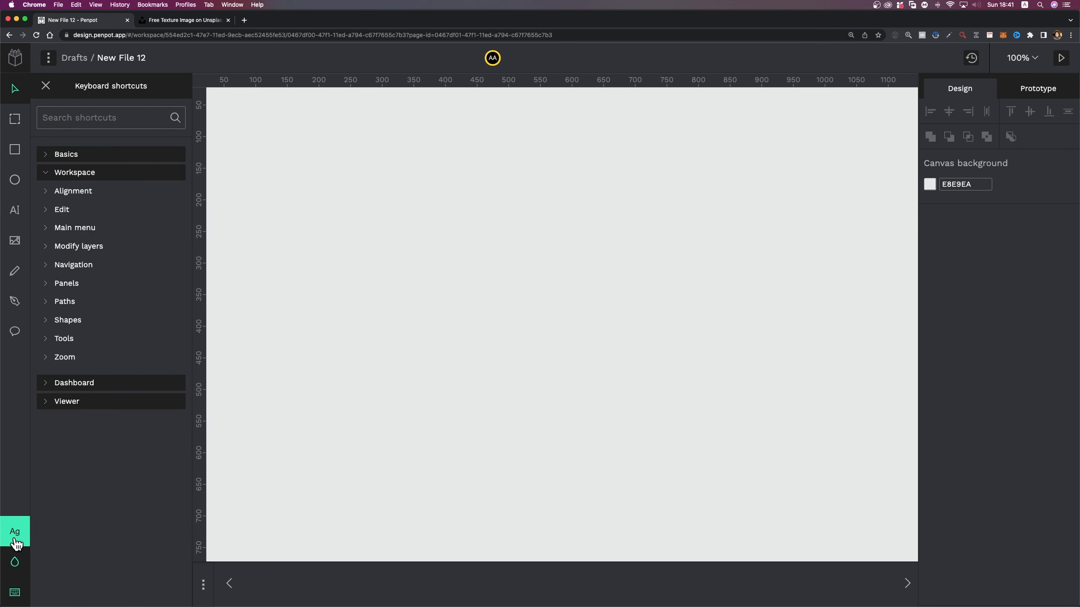
left_click(38, 91)
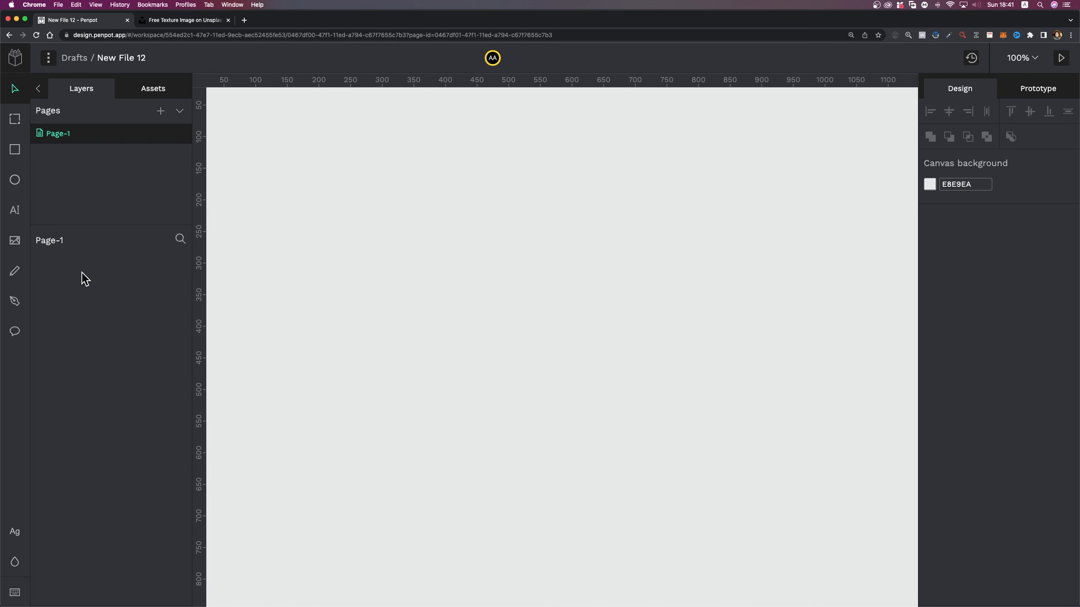
left_click(145, 97)
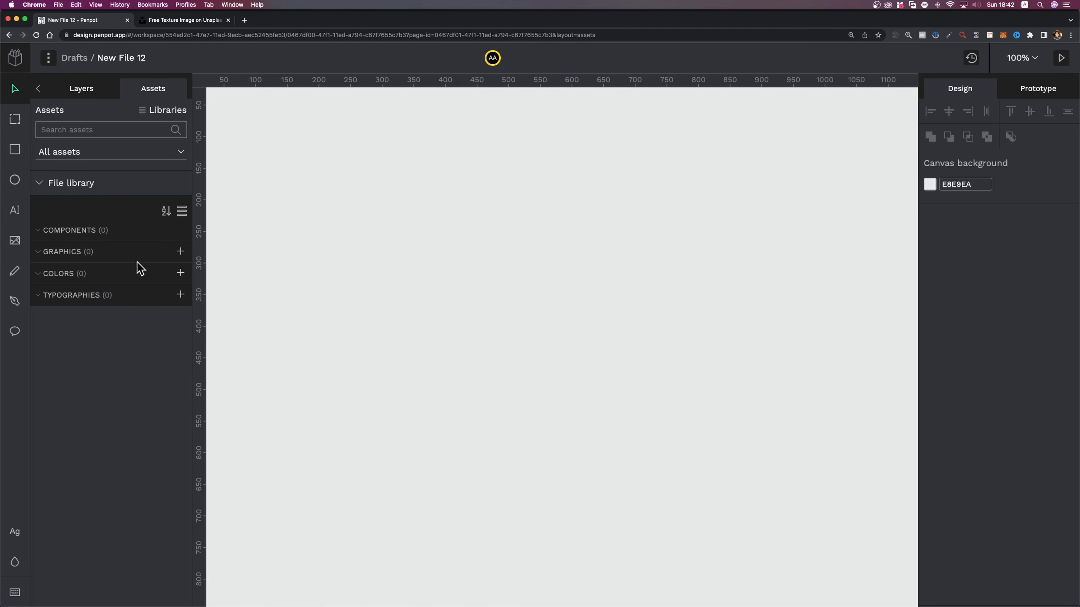
left_click(58, 91)
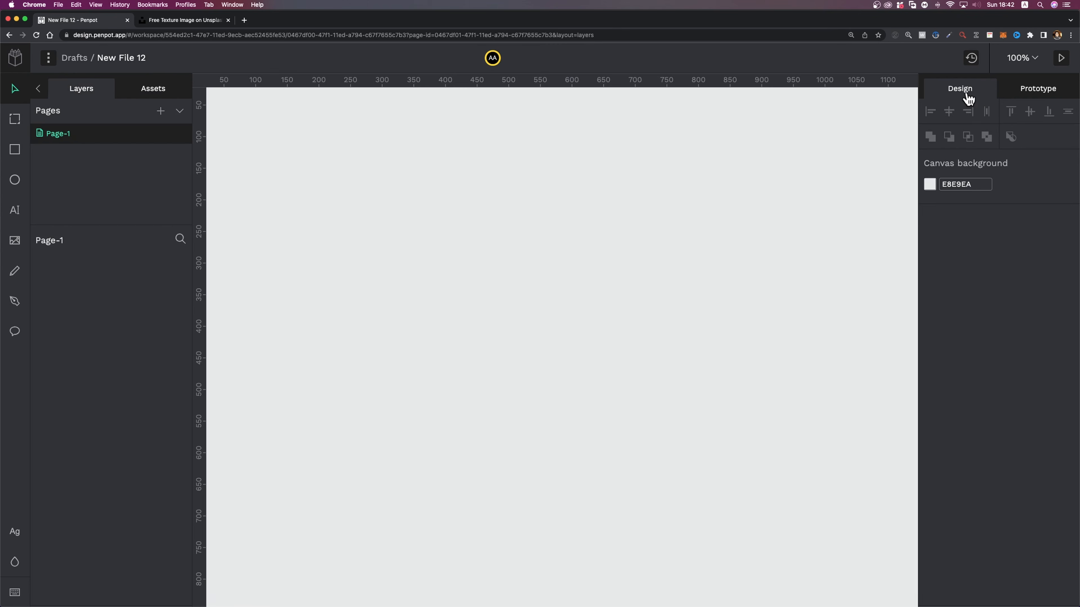
left_click(1047, 93)
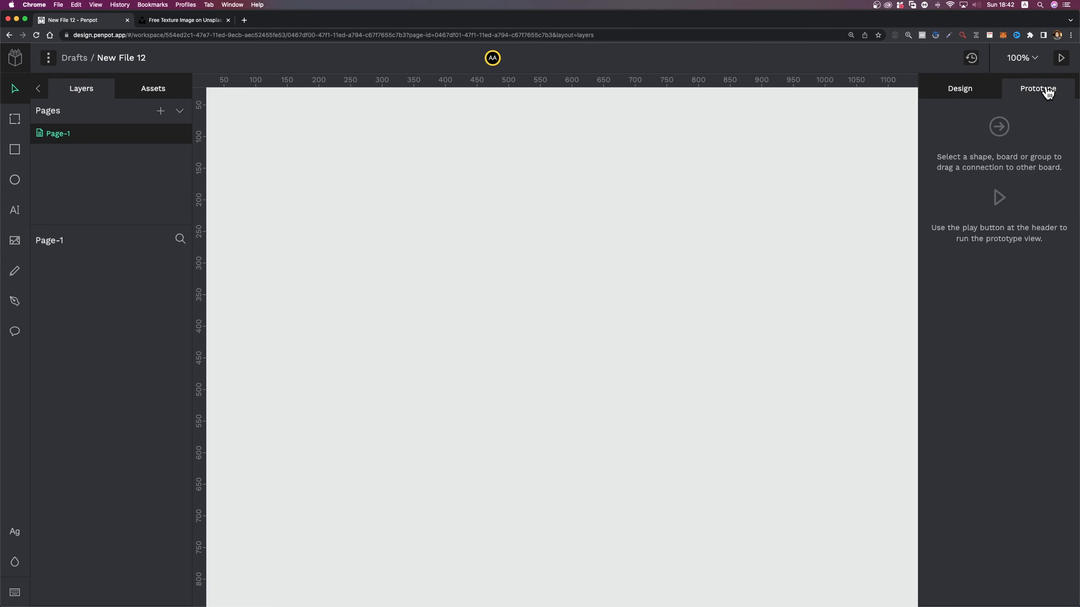
left_click(978, 91)
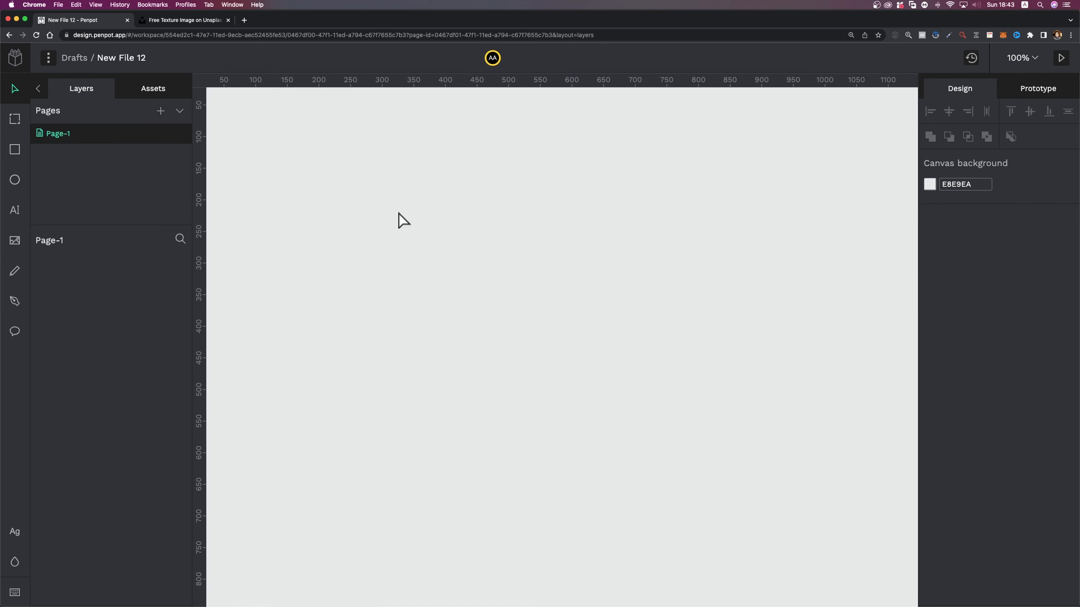
Step: Draw a trial rectangle about 371 by 242 px on the canvas, delete it and look at the prototype settings
left_click(13, 151)
left_click_drag(364, 178, 599, 331)
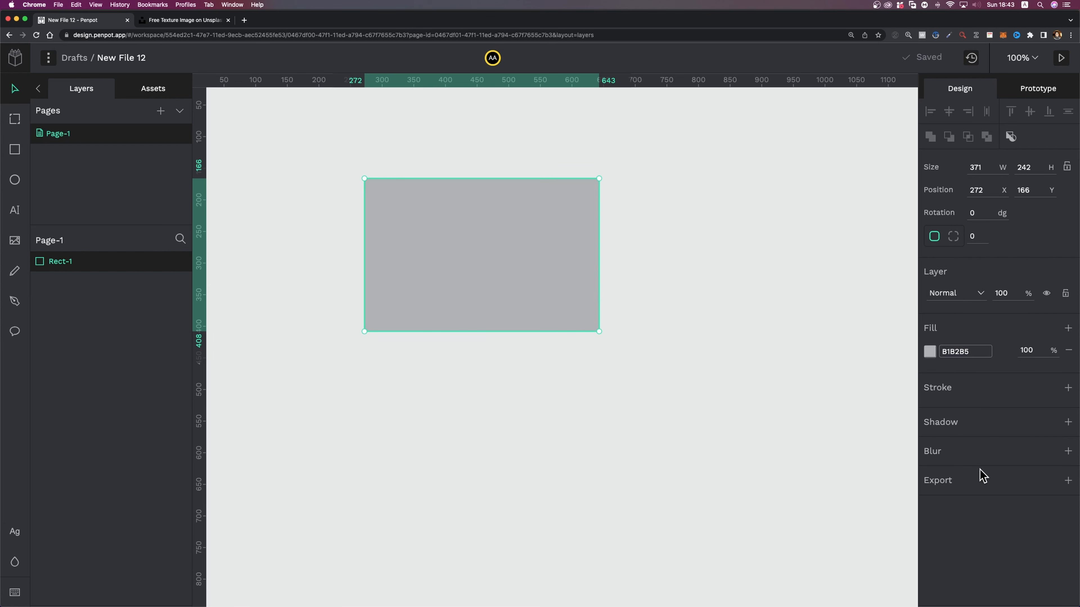
key("Delete")
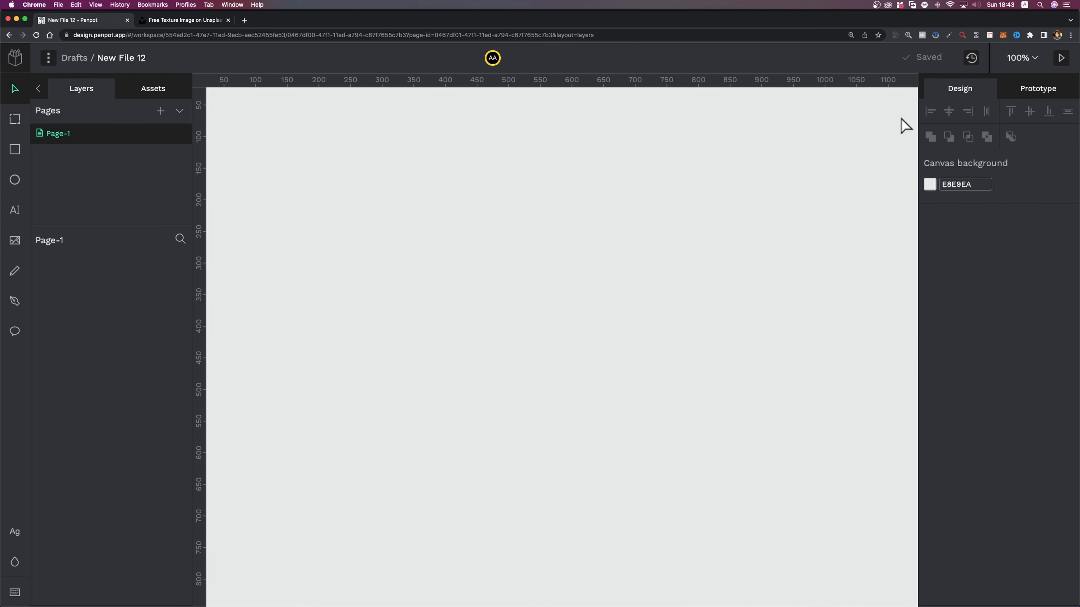
left_click(1041, 89)
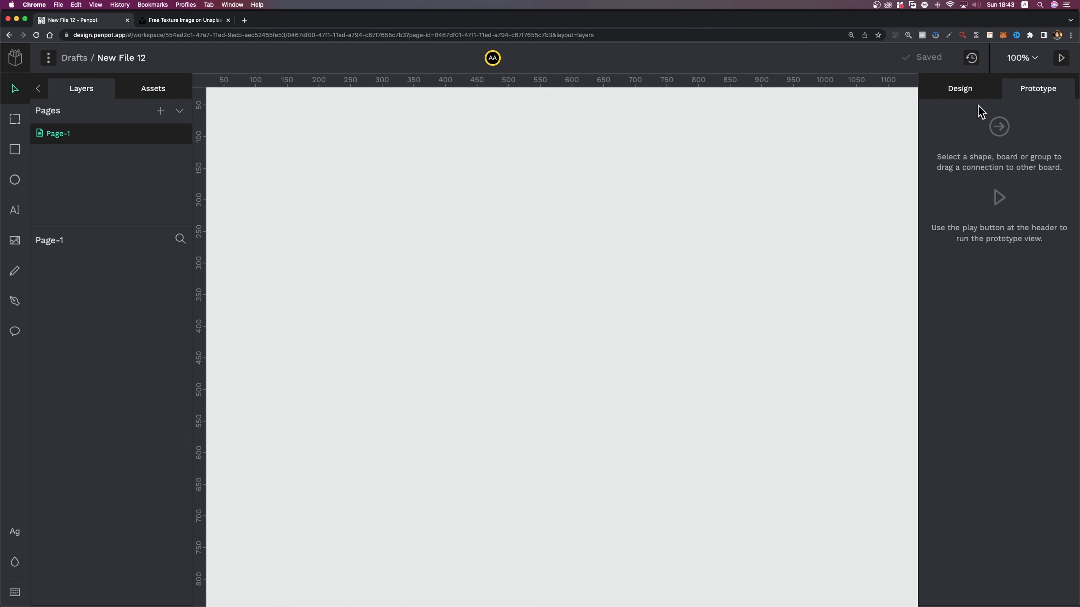
left_click(976, 95)
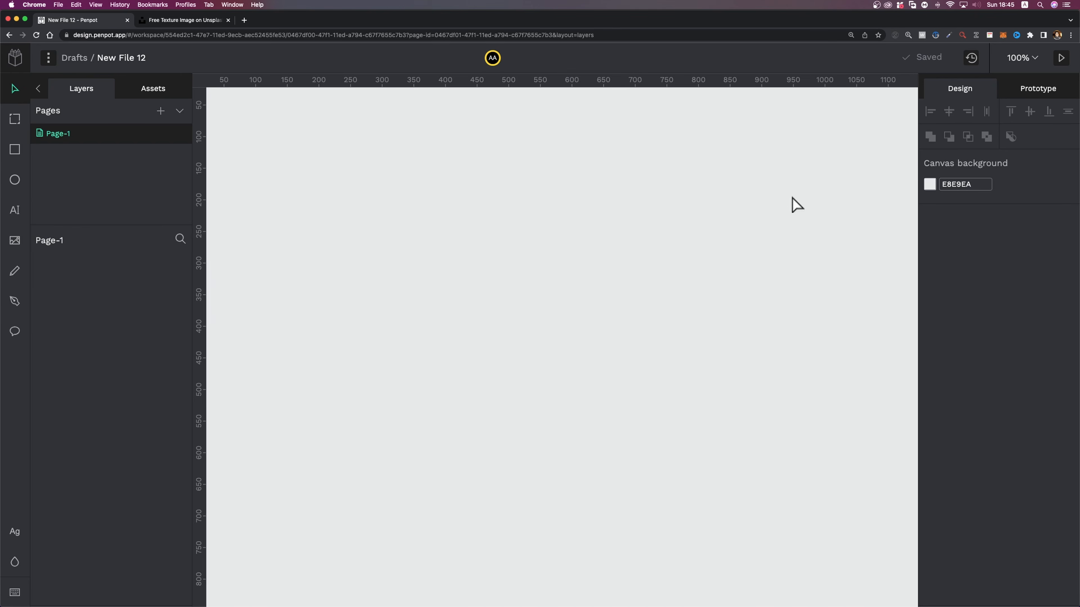
Step: Change the canvas background to dark grey 1F1F1F
left_click(929, 184)
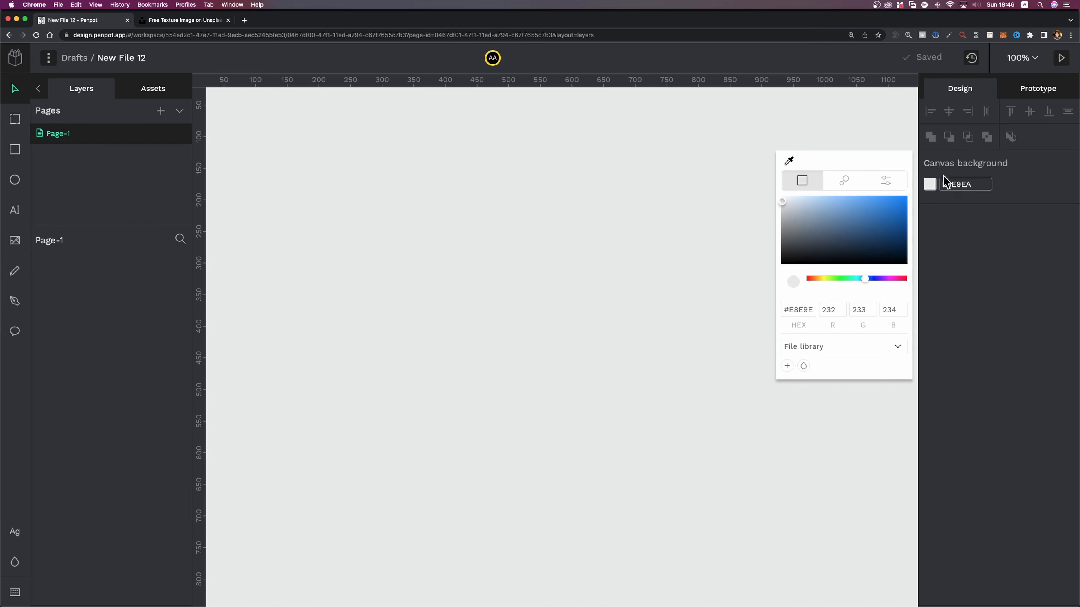
left_click_drag(786, 212, 762, 258)
left_click(377, 182)
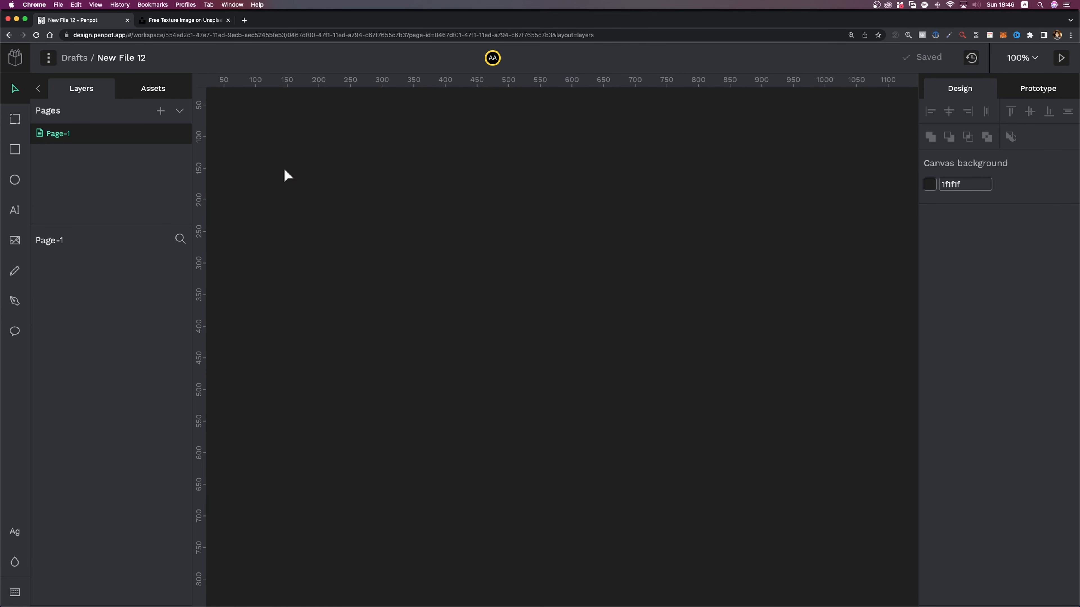
Step: Draw a board about 693 by 524 px on the canvas and look through its device size presets
left_click(16, 120)
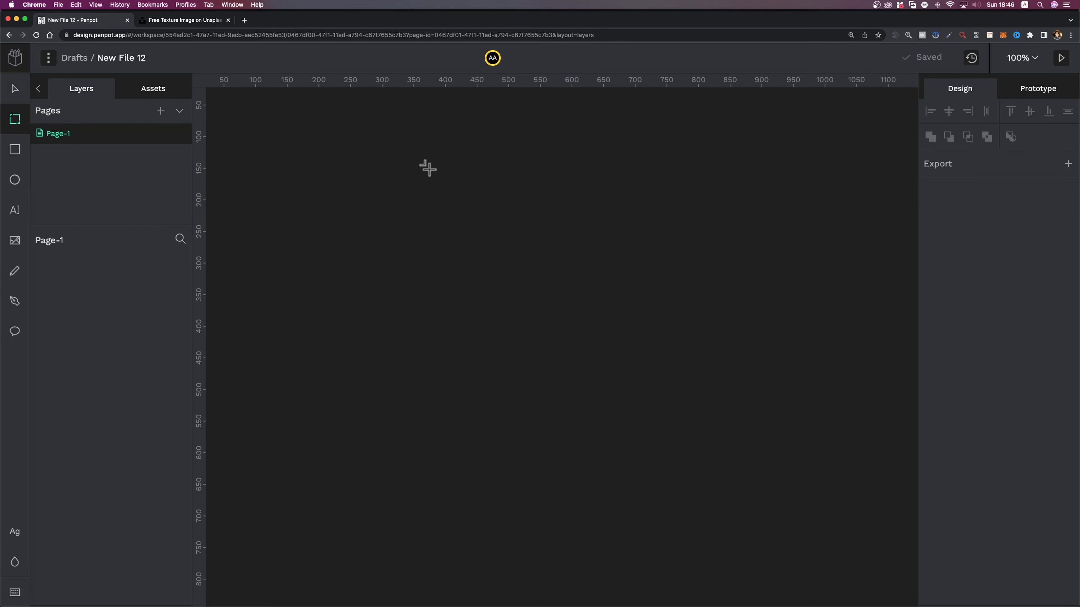
left_click_drag(364, 148, 803, 479)
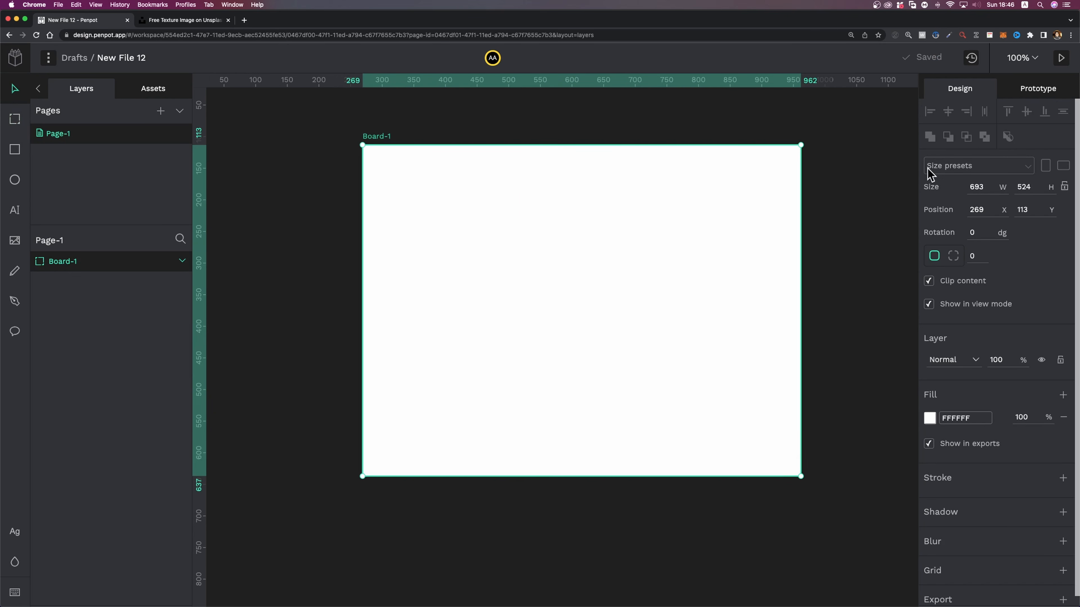
left_click(963, 170)
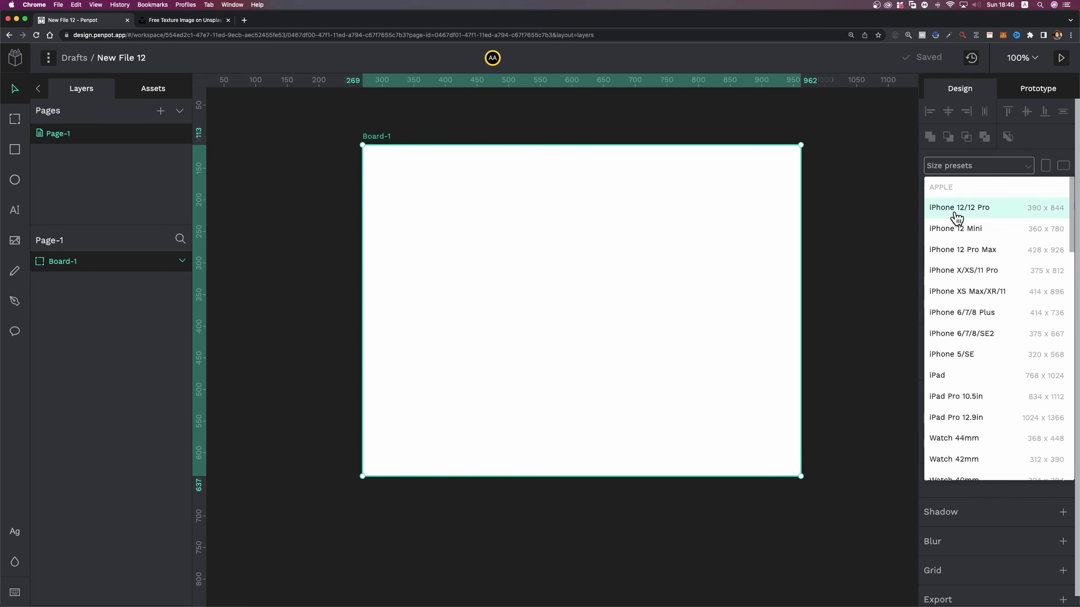
scroll(964, 191, "down", 10)
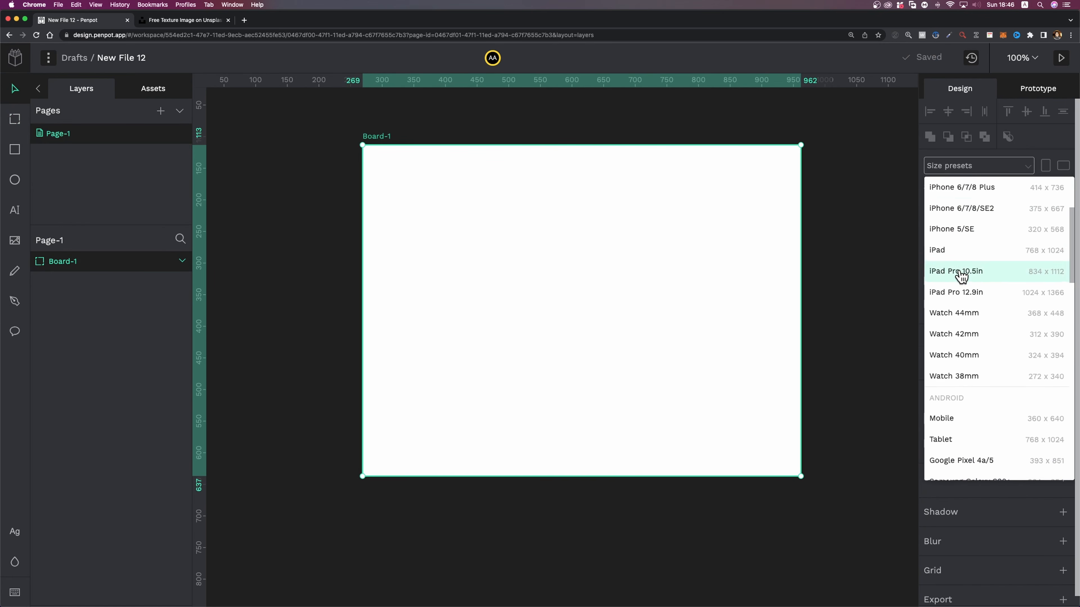
scroll(961, 276, "up", 3)
left_click(854, 206)
left_click(777, 186)
Step: Set the board's size to 1440 px wide and 1140 px high
left_click(978, 209)
left_click(980, 187)
type("1440")
key("Return")
key("Tab")
type("11")
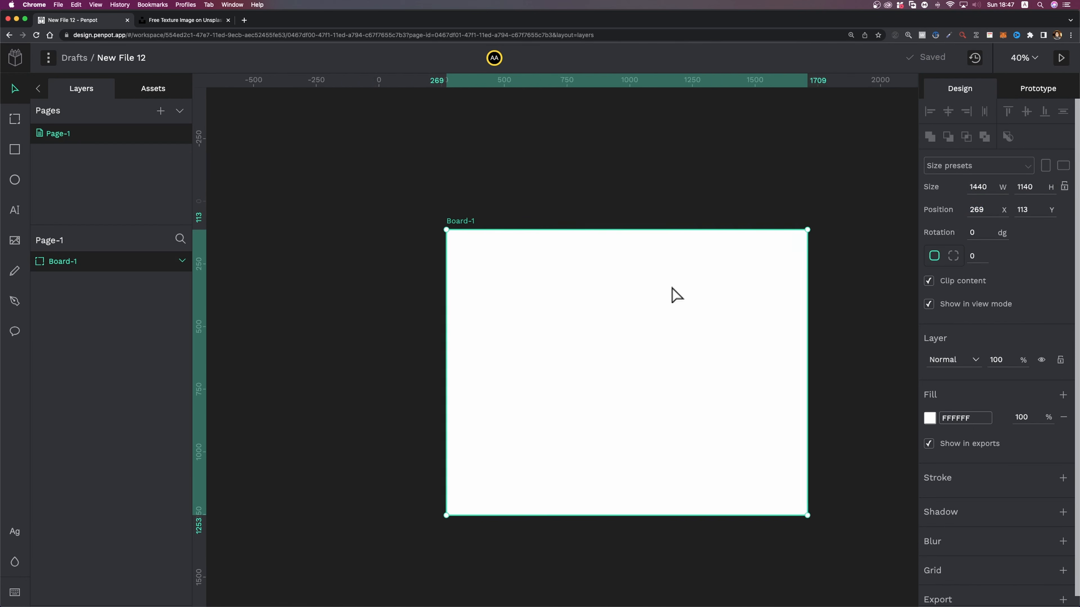
Step: Rename the board as Desktop
scroll(672, 289, "right", 3)
double_click(66, 264)
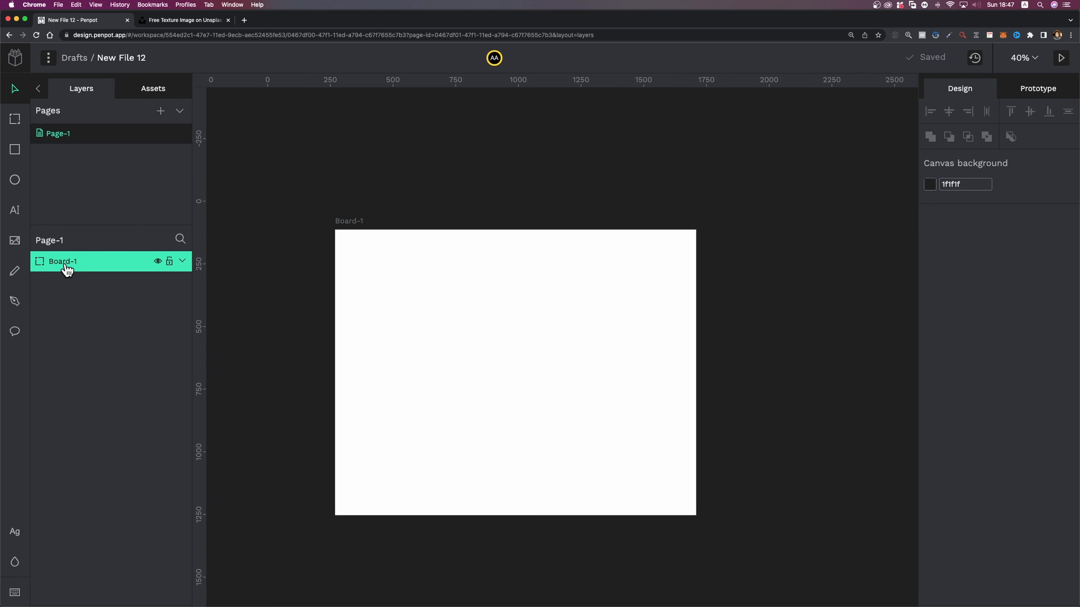
type("Desk")
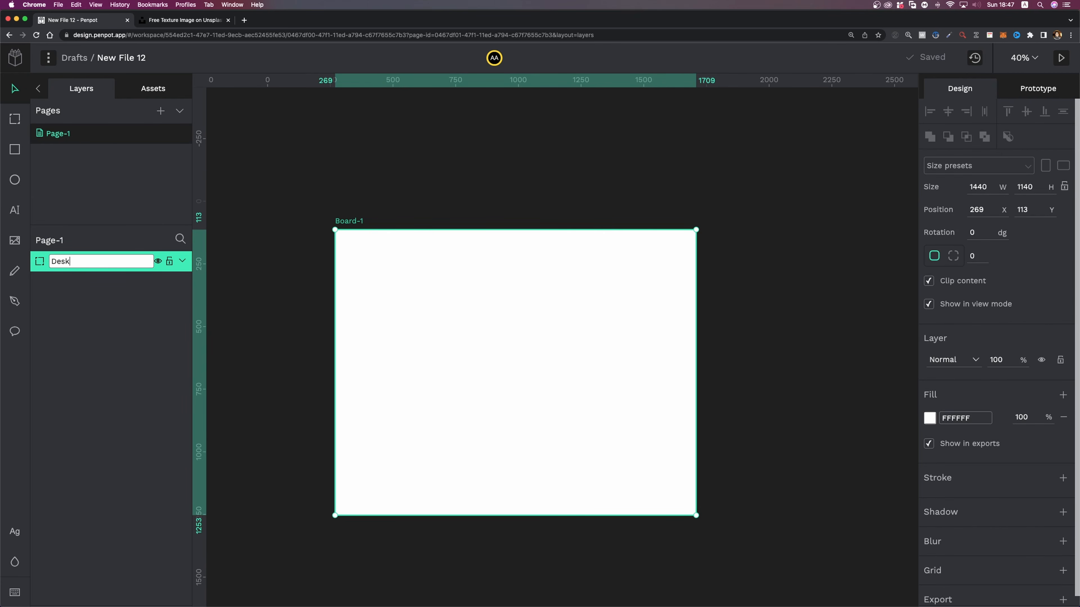
type("top")
key("Return")
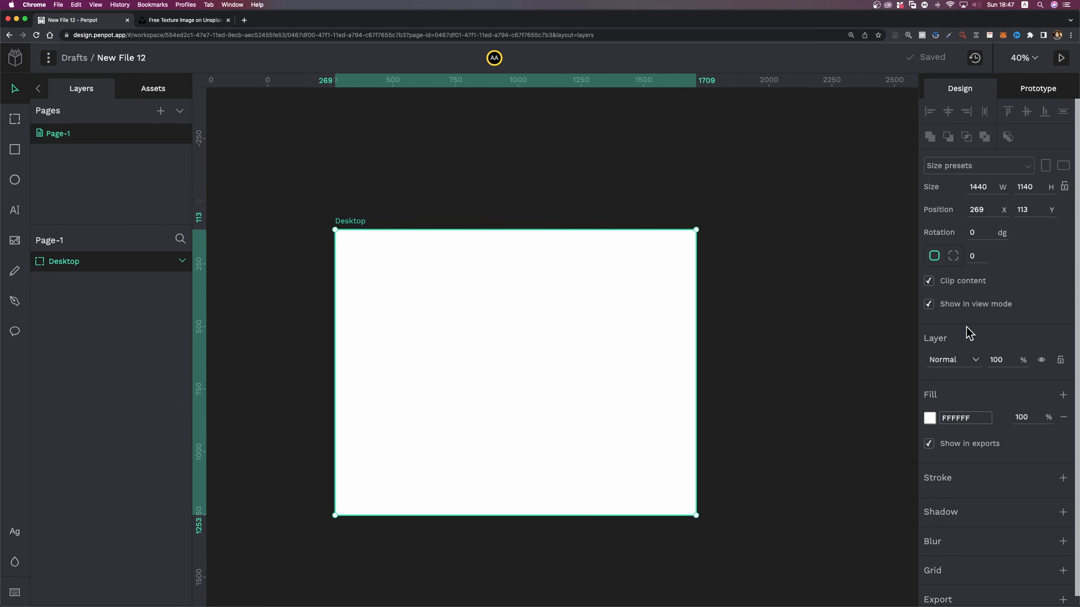
Step: Add a layout grid to the Desktop board and set it to 12 columns
scroll(971, 350, "down", 1)
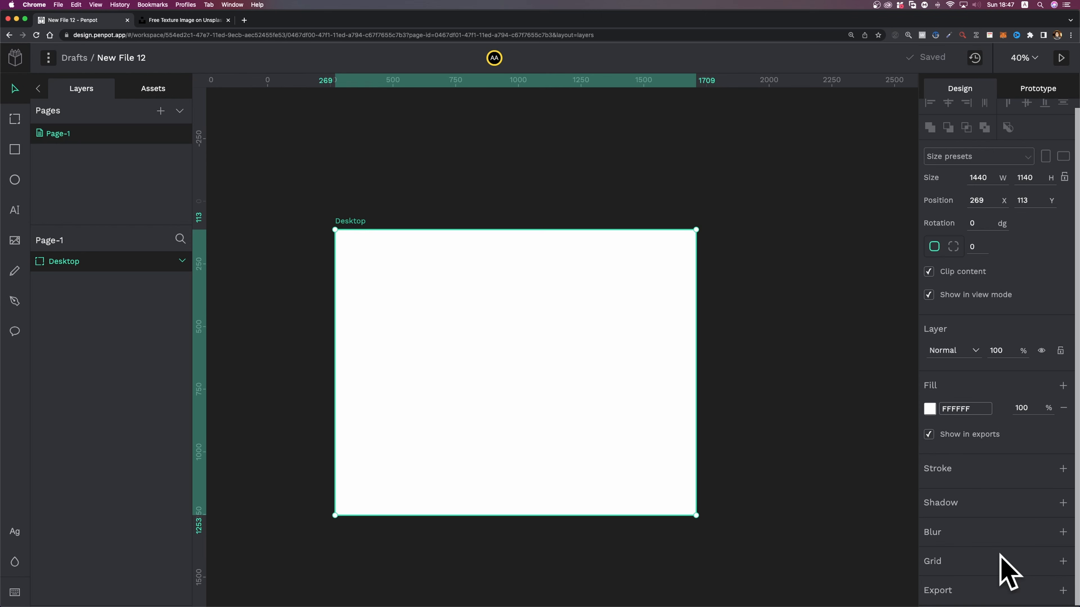
left_click(1062, 561)
scroll(973, 562, "down", 2)
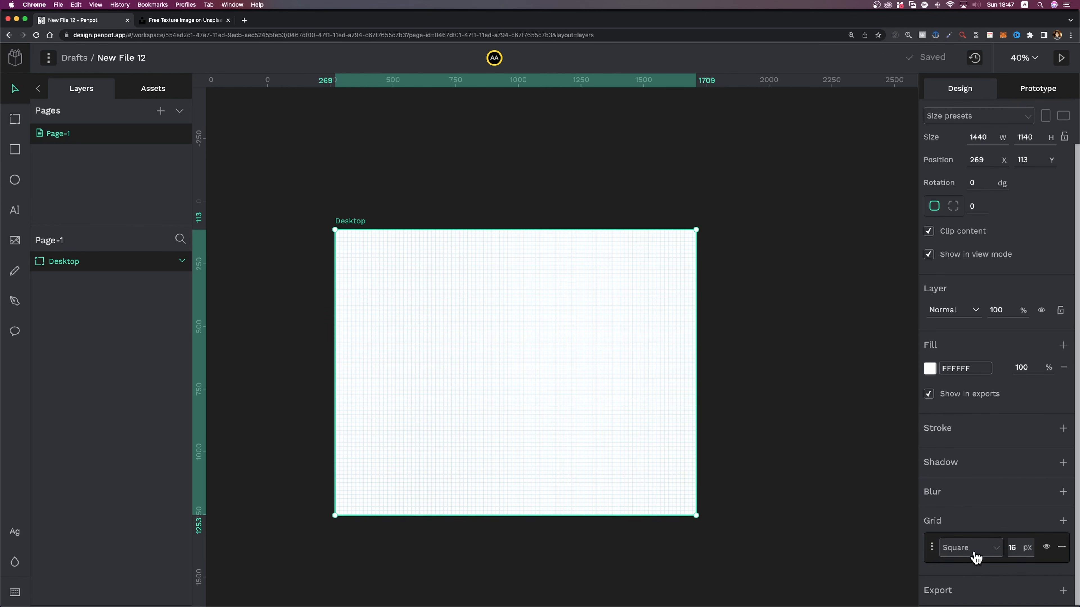
left_click(975, 555)
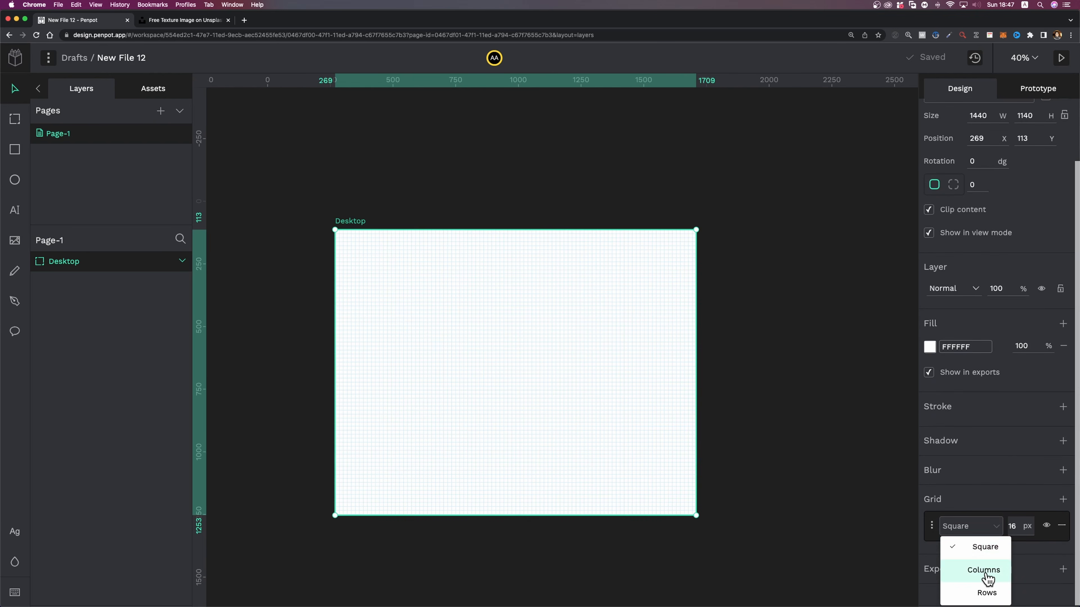
left_click(985, 587)
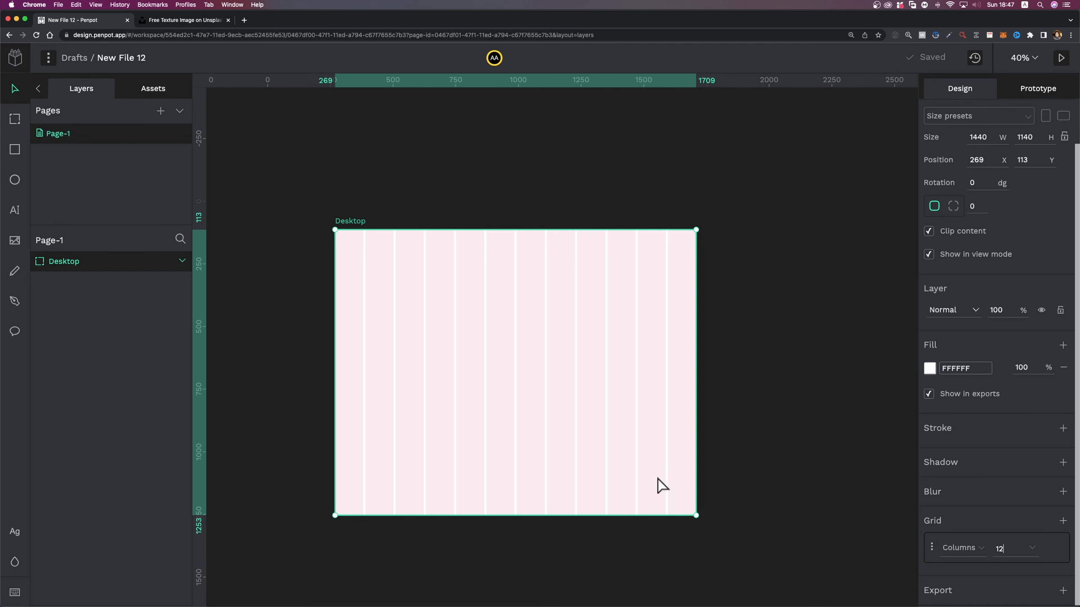
Step: Set the column grid's gutter to 16 px and its margin to 80 px
left_click(931, 547)
scroll(939, 574, "down", 3)
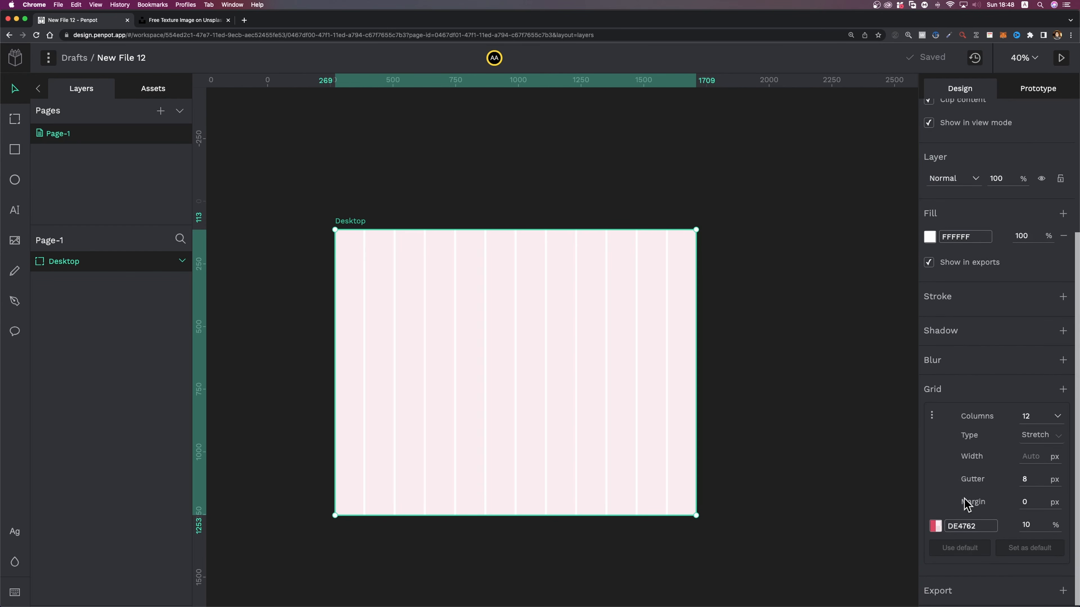
left_click(1034, 473)
left_click(1034, 502)
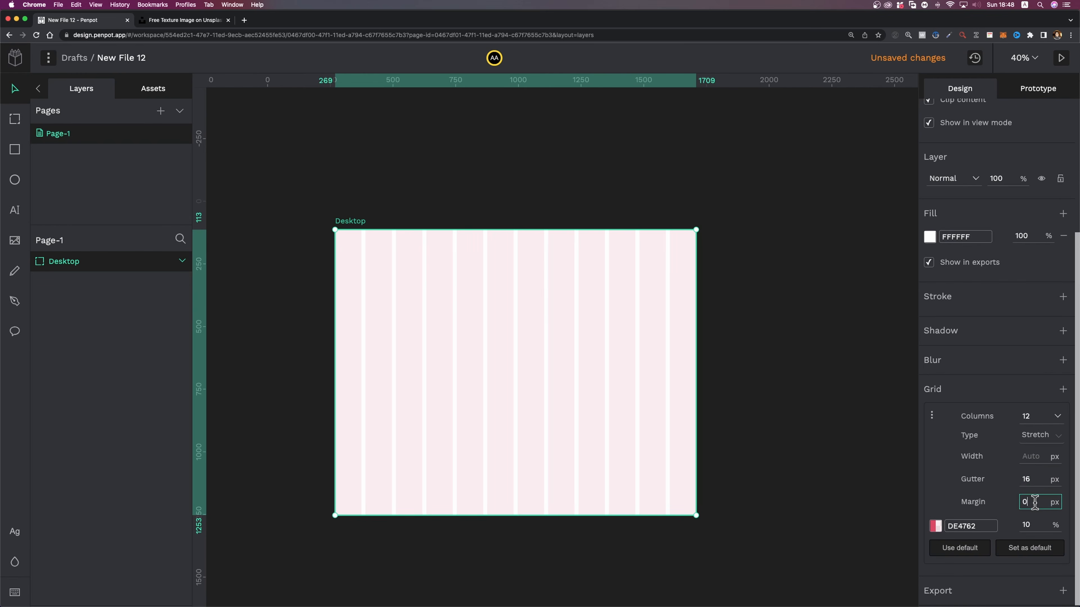
type("80")
key("Return")
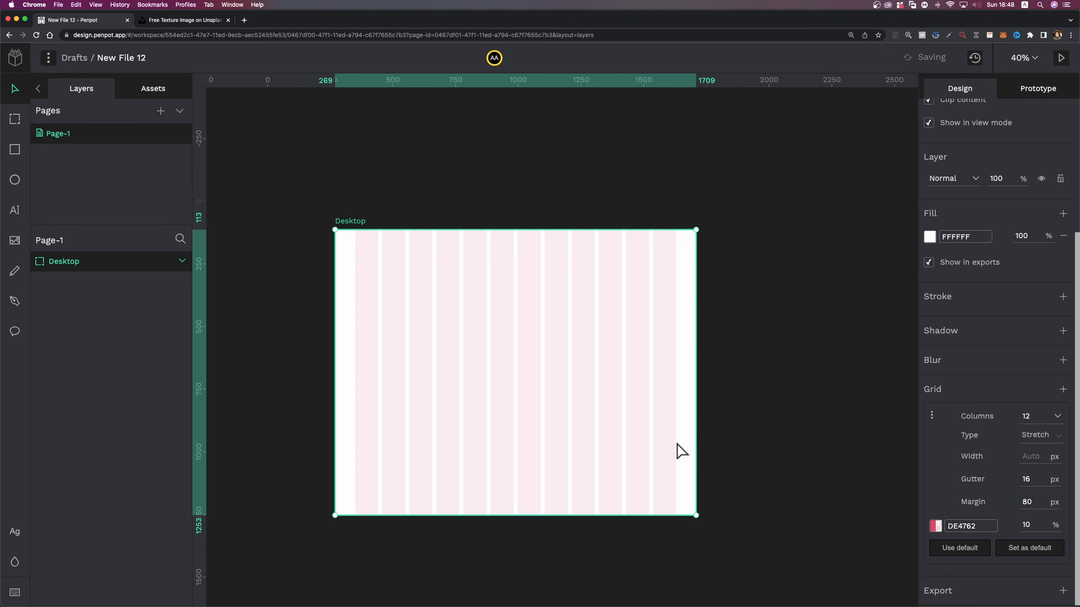
Step: Add the text "Maze" near the top of the first grid column on the Desktop board
scroll(1049, 393, "up", 1)
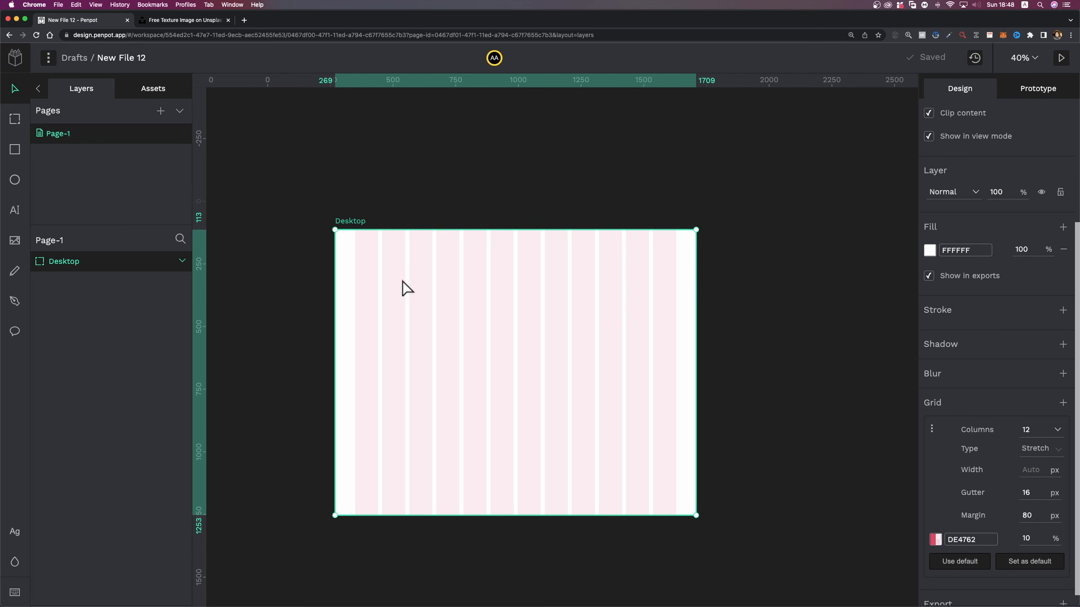
scroll(407, 289, "up", 5)
key("t")
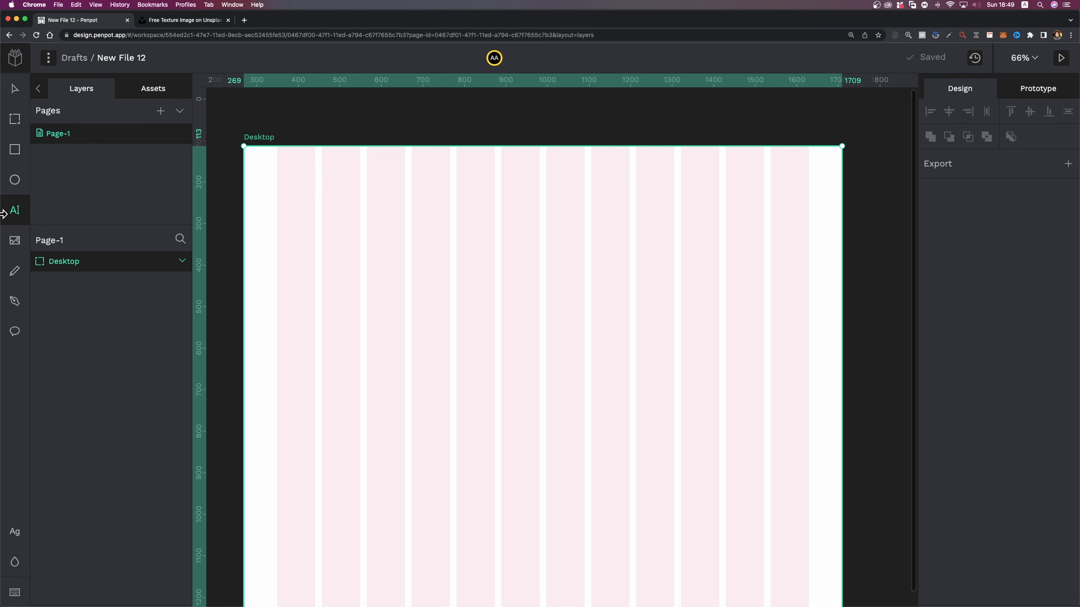
left_click(292, 183)
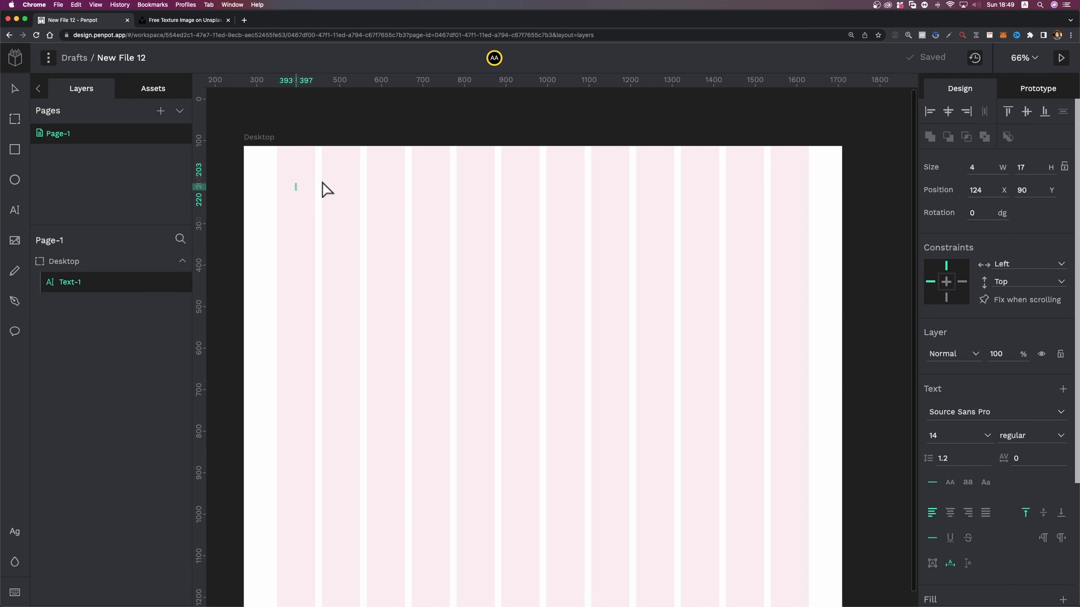
type("Maze")
Step: Change the font of the whole Maze text to Inter
key("super+a")
scroll(996, 381, "down", 3)
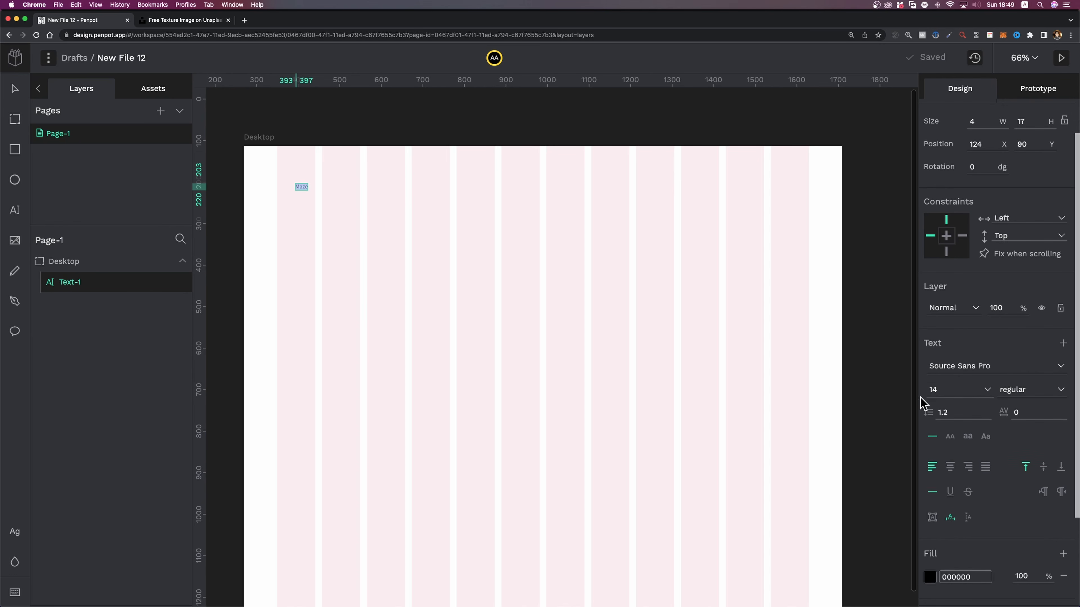
scroll(947, 367, "down", 1)
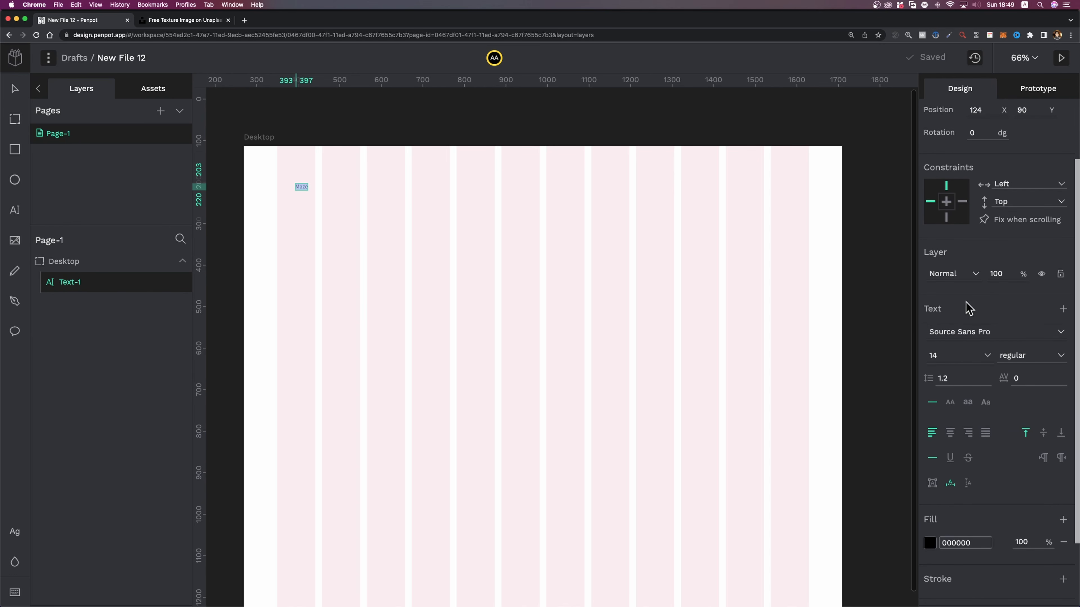
left_click(1045, 341)
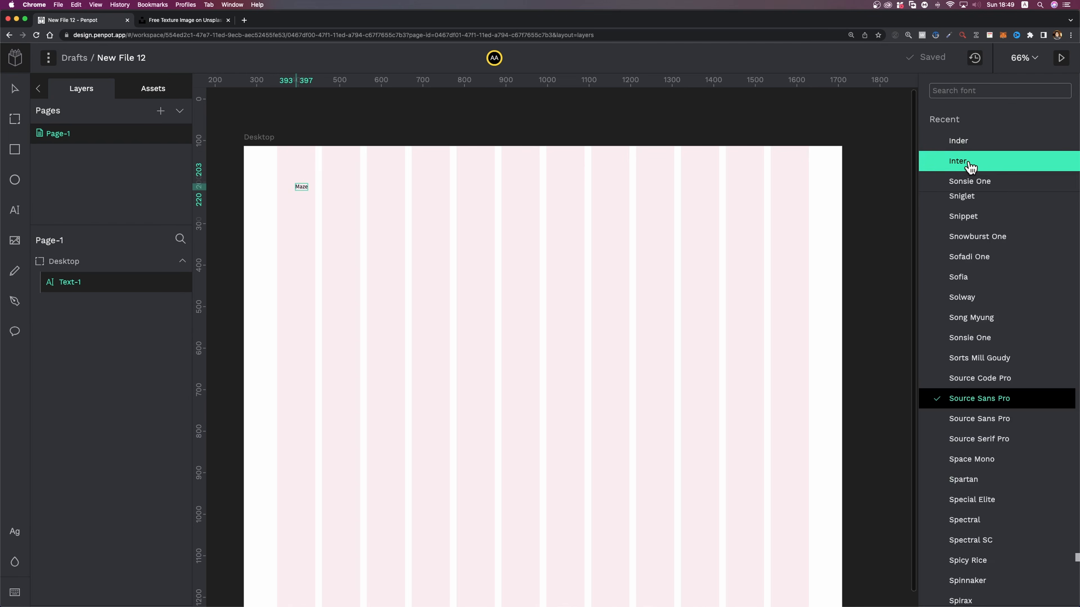
left_click(980, 164)
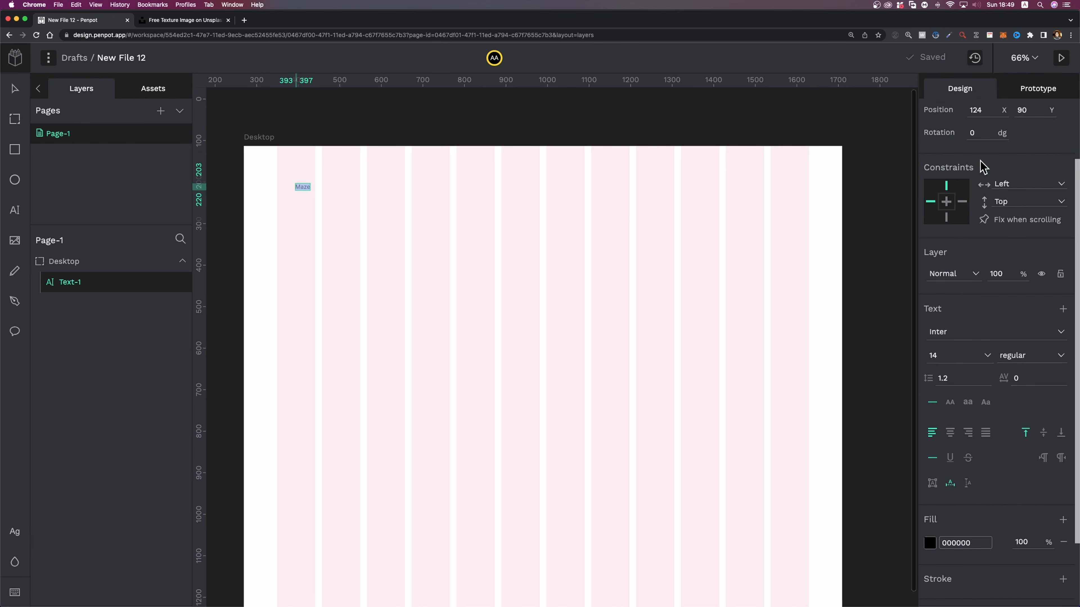
Step: Set the Maze text to size 16 and weight 700
left_click(990, 357)
scroll(952, 468, "down", 2)
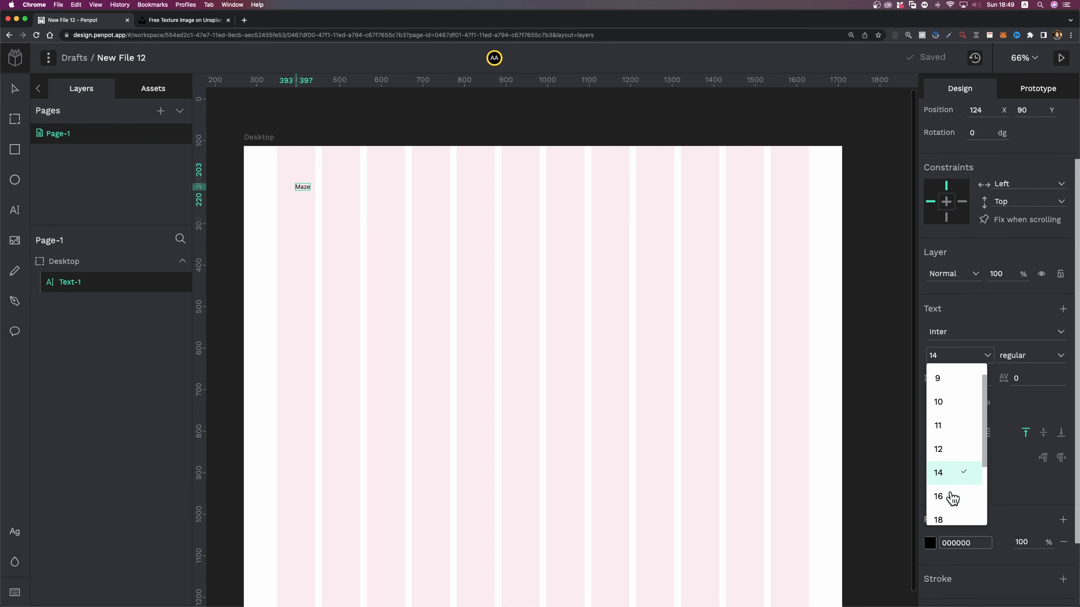
left_click(955, 489)
left_click(1027, 356)
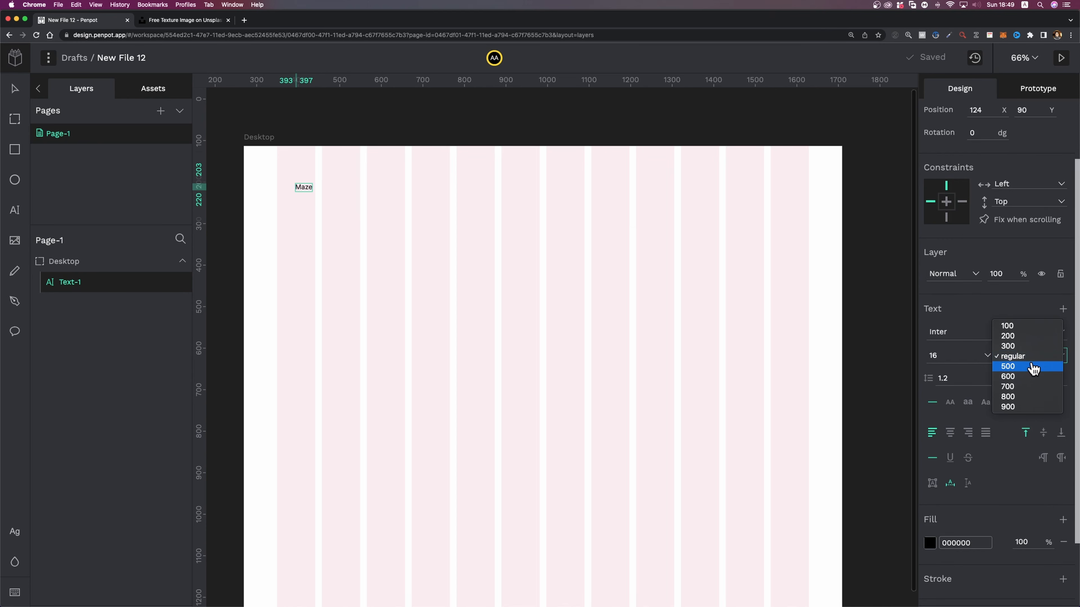
left_click(1020, 386)
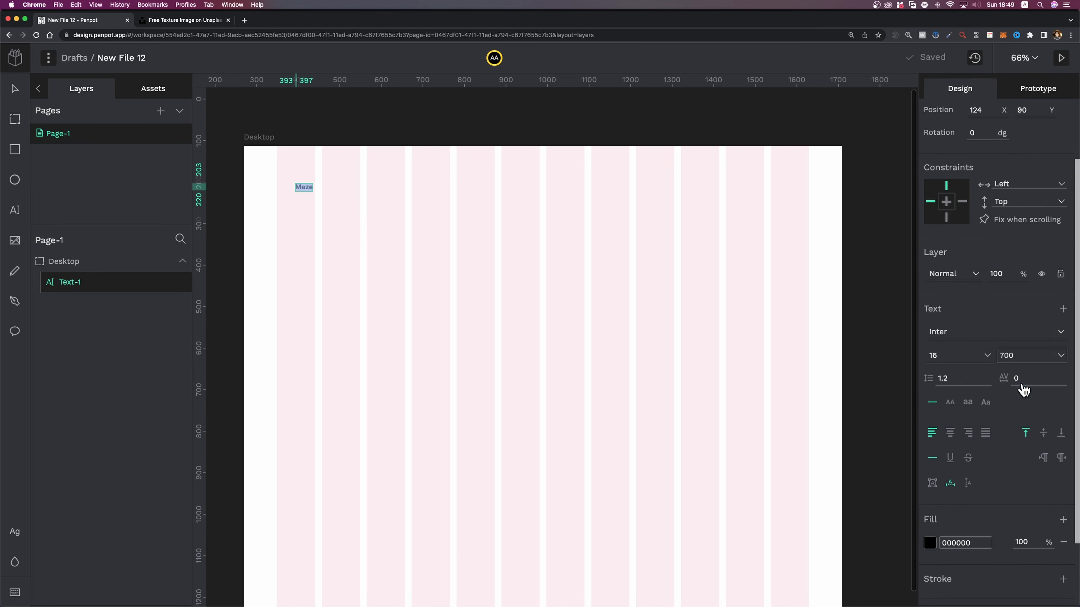
key("Escape")
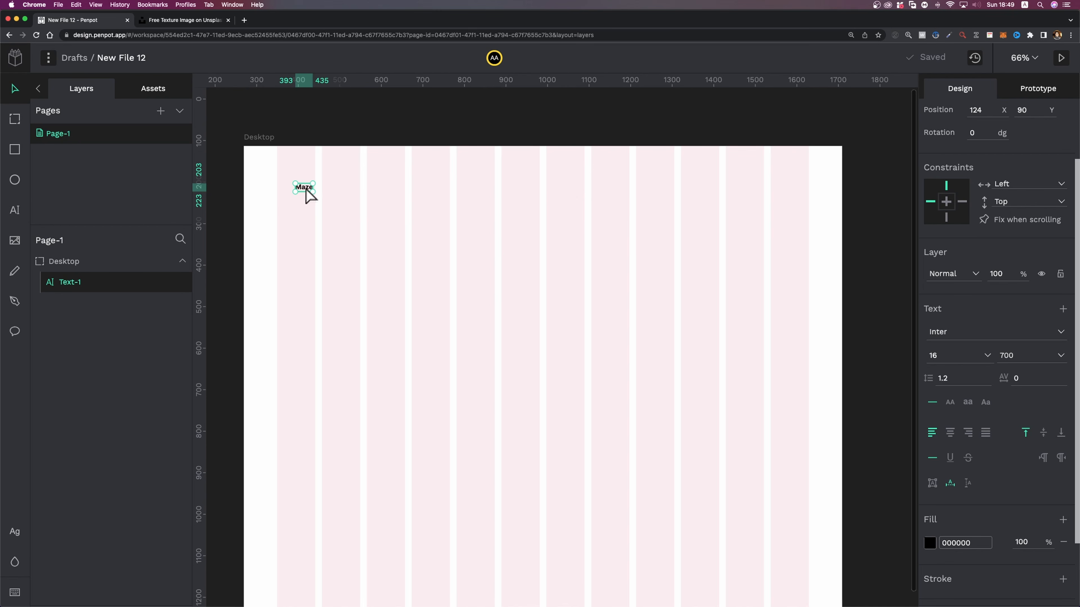
Step: Duplicate the Maze text, place the copy at the start of the fifth grid column on the same line, and reword it to "Features"
key("super+d")
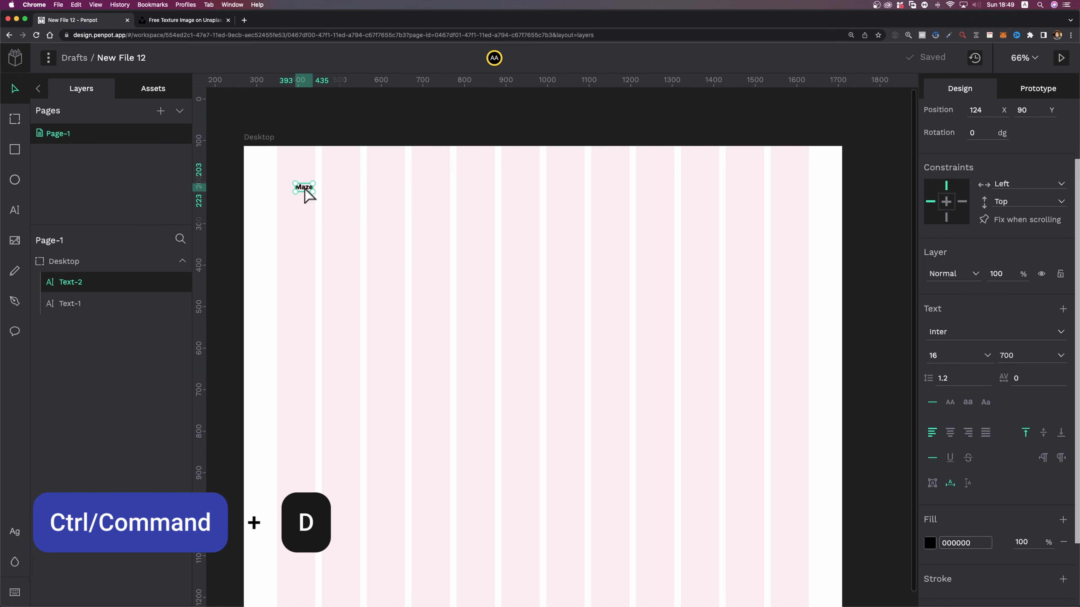
left_click_drag(305, 192, 466, 193)
scroll(468, 195, "up", 5)
scroll(470, 194, "up", 1)
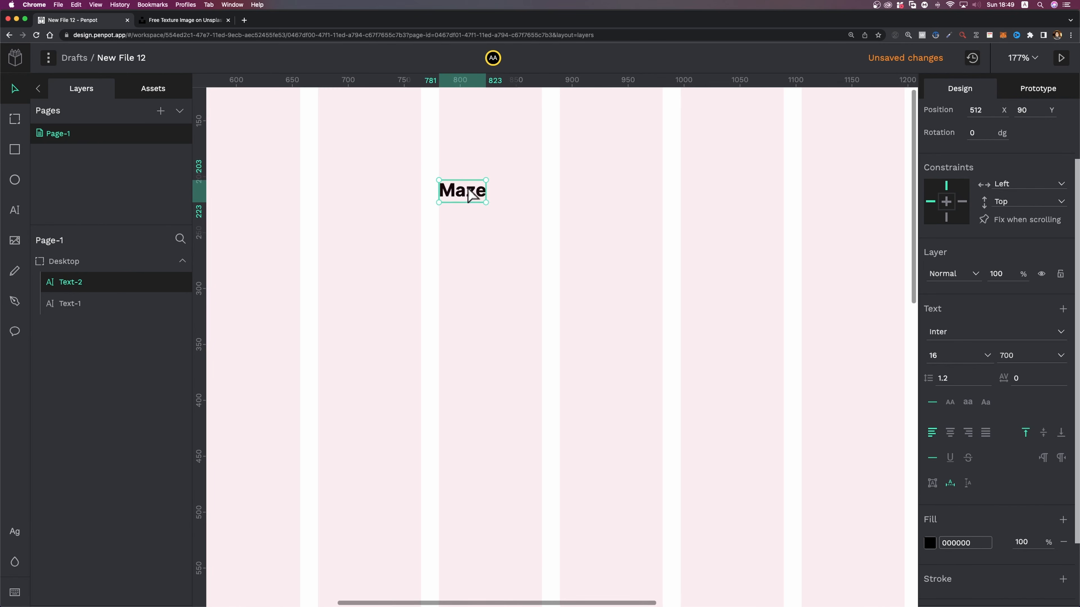
double_click(452, 196)
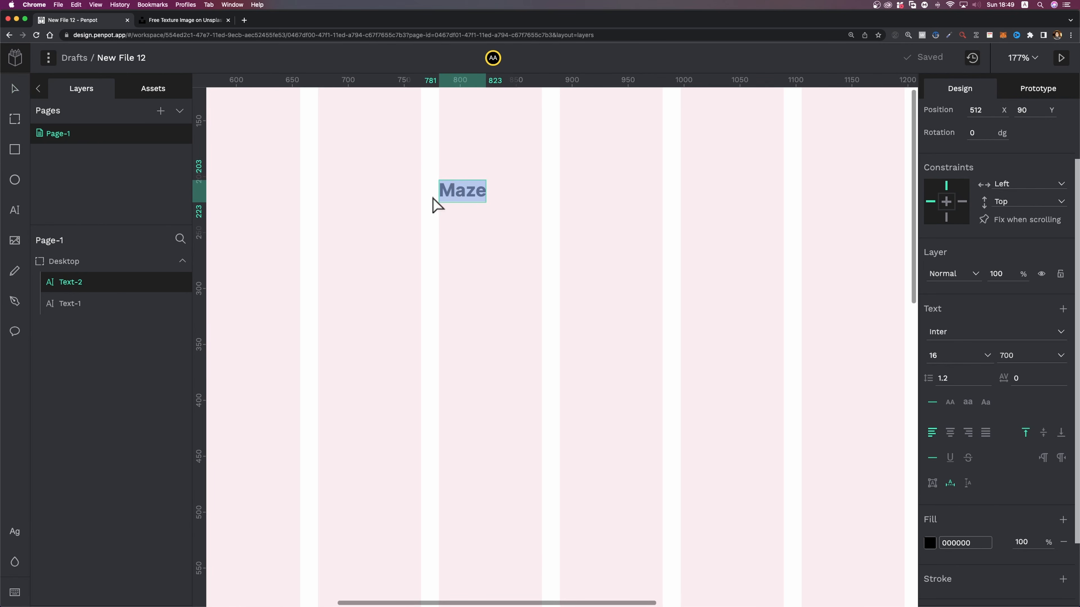
type("Features")
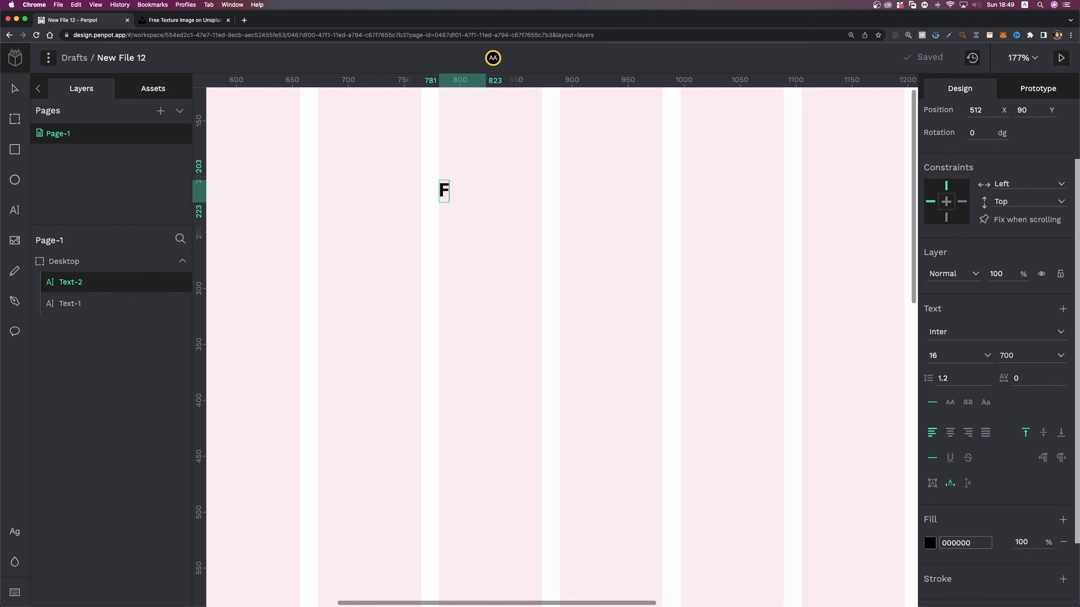
key("Escape")
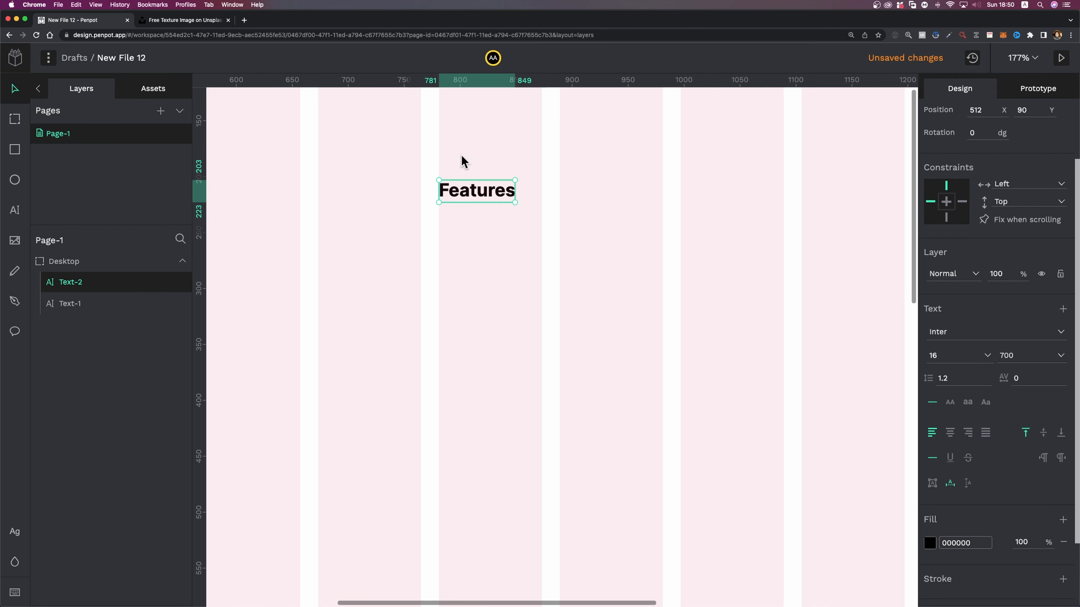
Step: Duplicate the Features text into the sixth grid column and change the copy's wording to "Pricing"
key("super+d")
left_click_drag(479, 196, 590, 192)
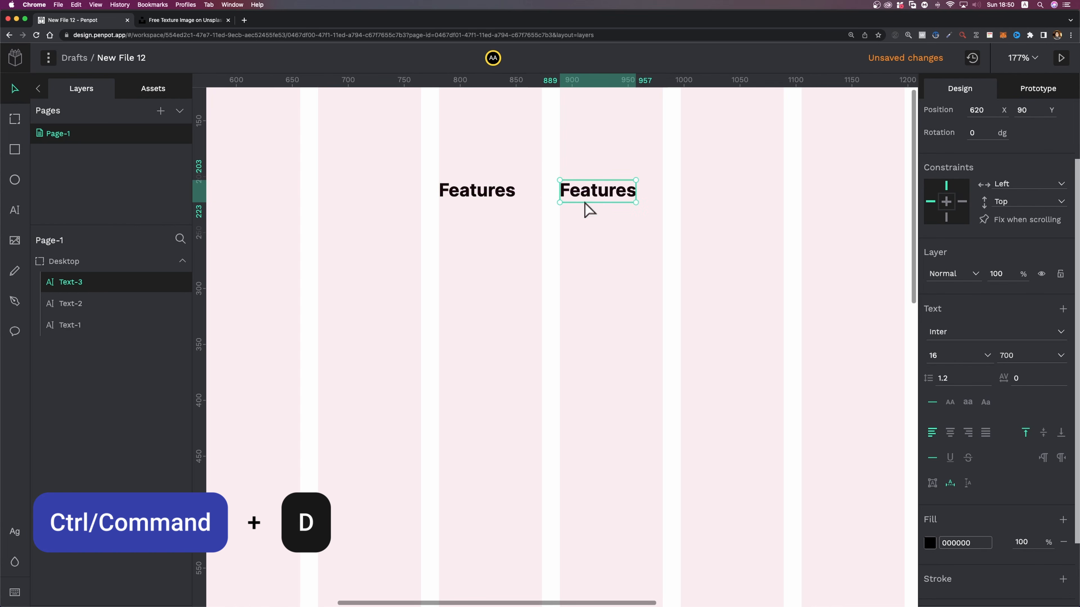
double_click(593, 195)
type("Pricing")
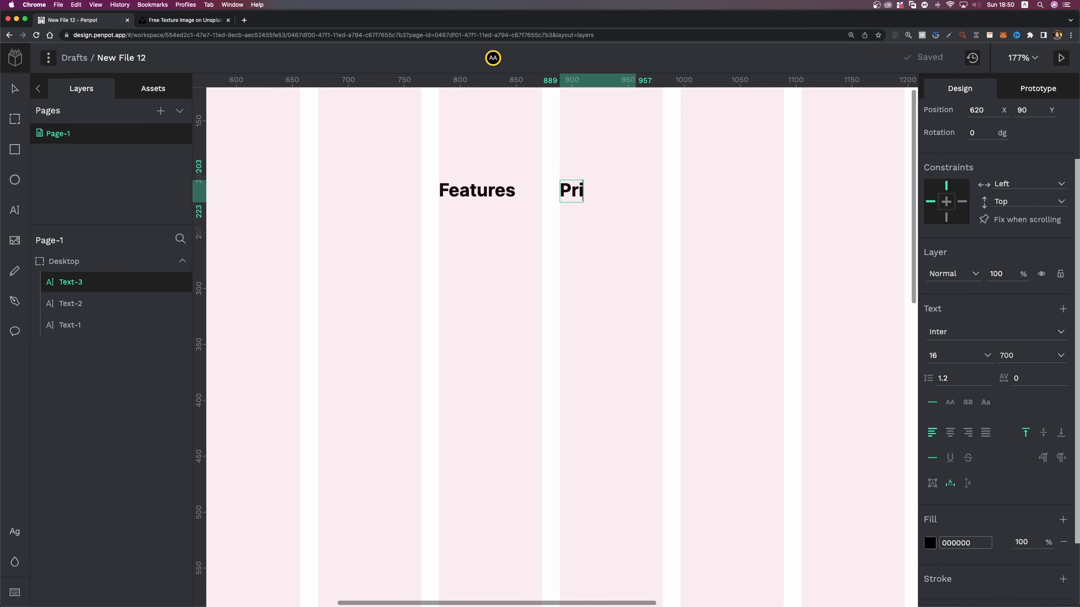
key("Escape")
Step: Duplicate the Pricing text into the seventh grid column and change the copy's wording to "Blog"
key("super+d")
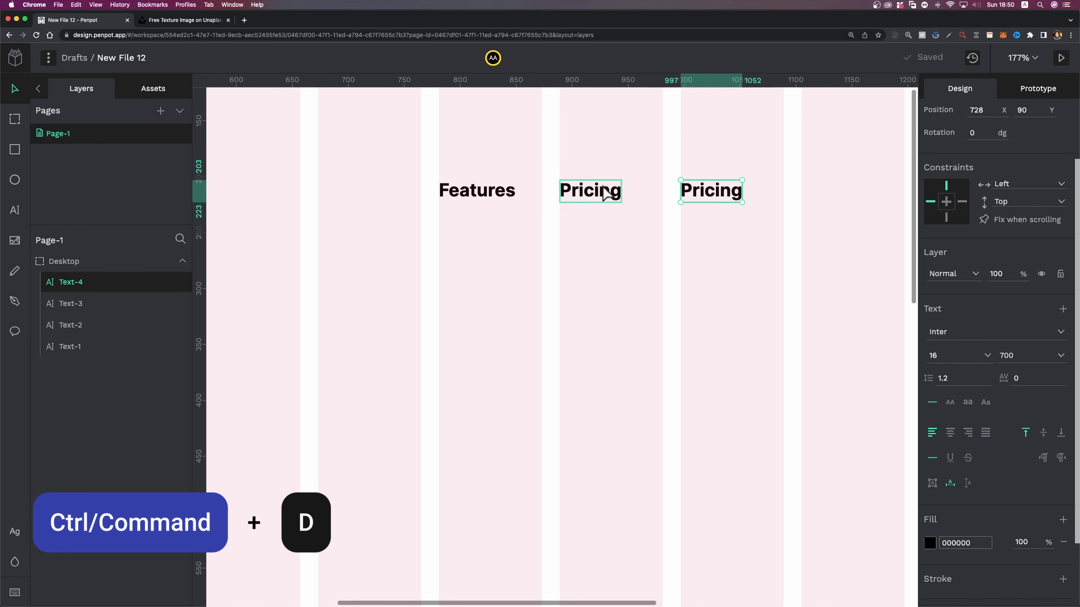
double_click(722, 195)
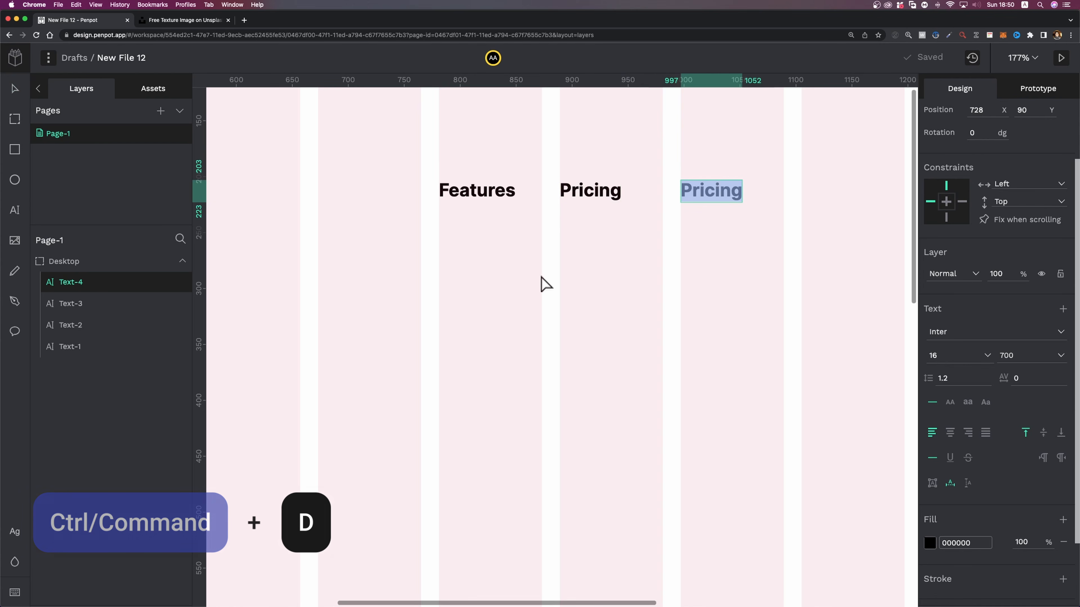
type("Blog")
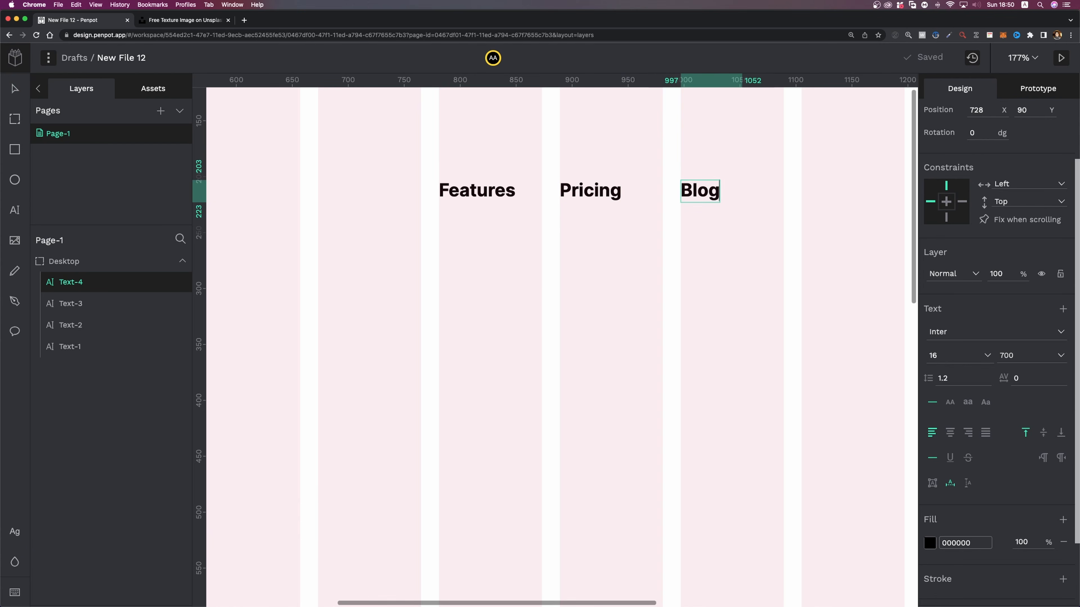
key("Escape")
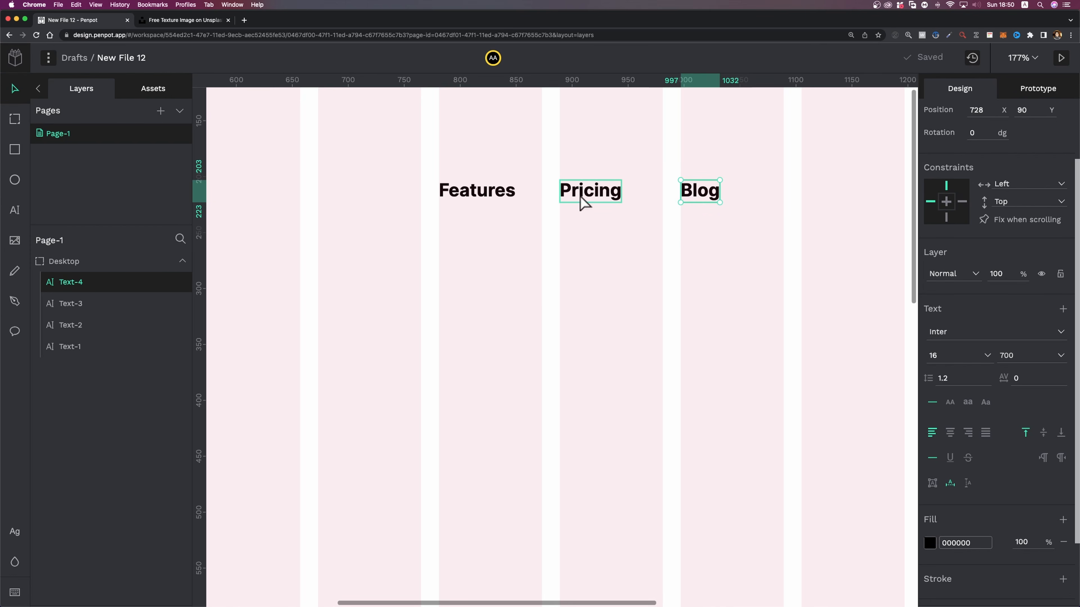
Step: Set the font weight of the Features, Pricing and Blog texts together to 500
key("shift")
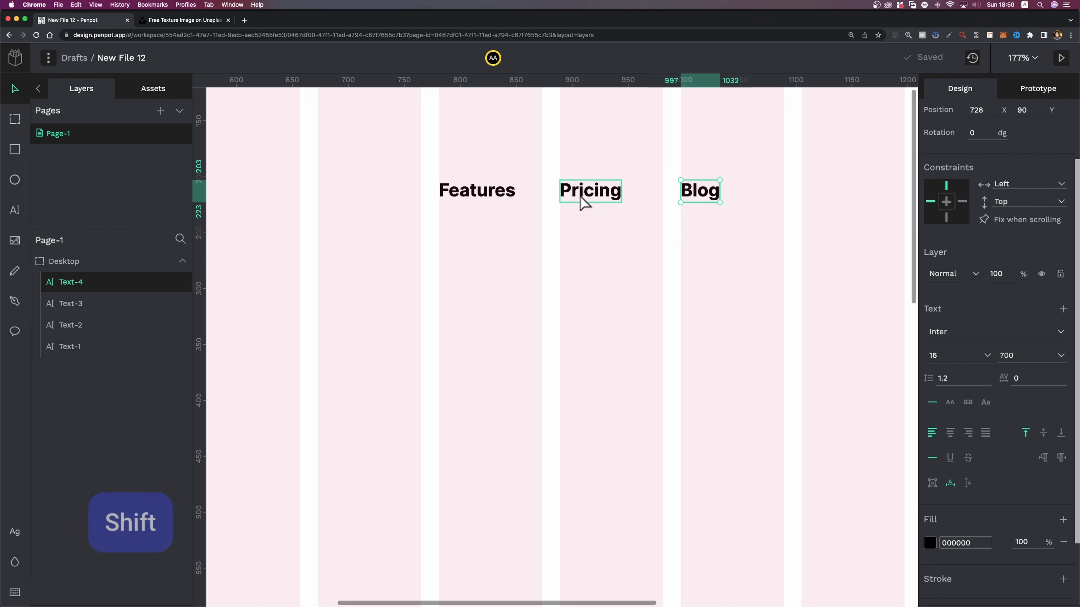
left_click(583, 203, "shift")
left_click(510, 198, "shift")
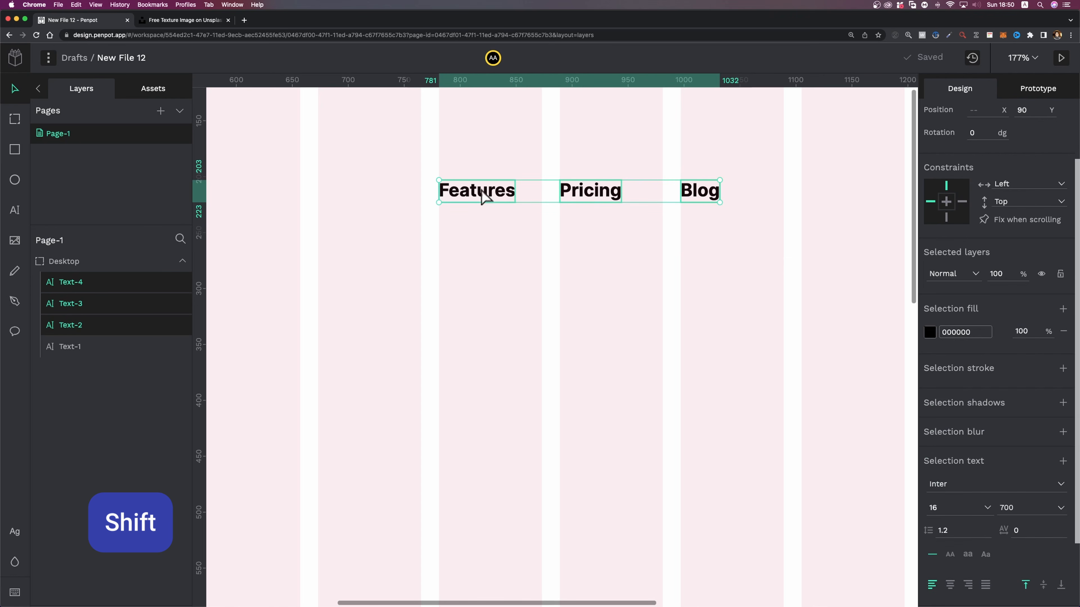
scroll(1025, 468, "down", 3)
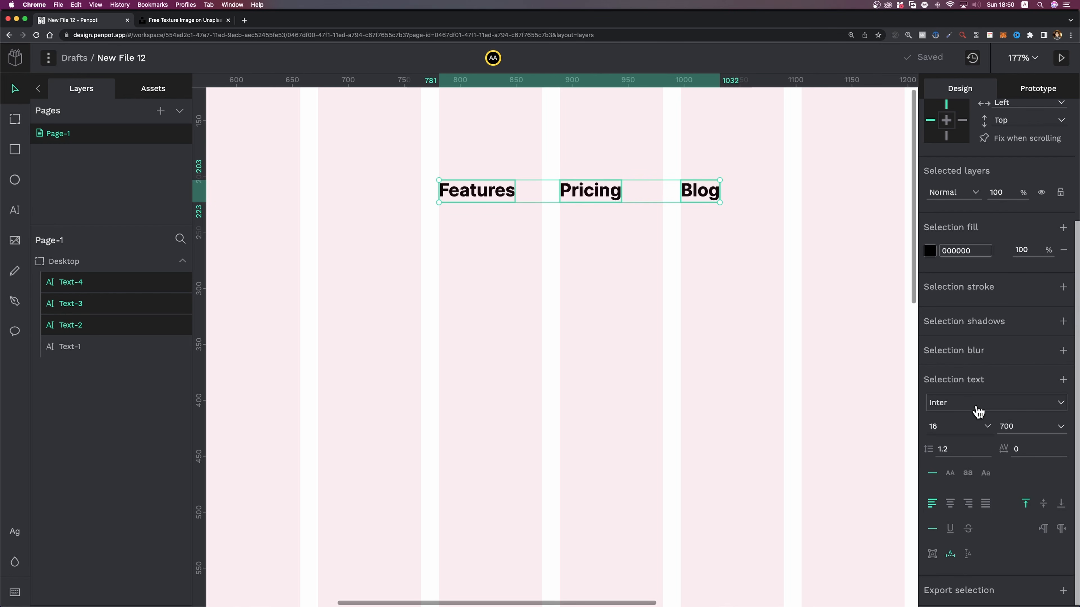
left_click(1053, 428)
left_click(1047, 408)
left_click(769, 346)
Step: Copy the Blog text to the start of the eleventh grid column and change the copy's wording to "Sign in"
scroll(767, 345, "down", 5)
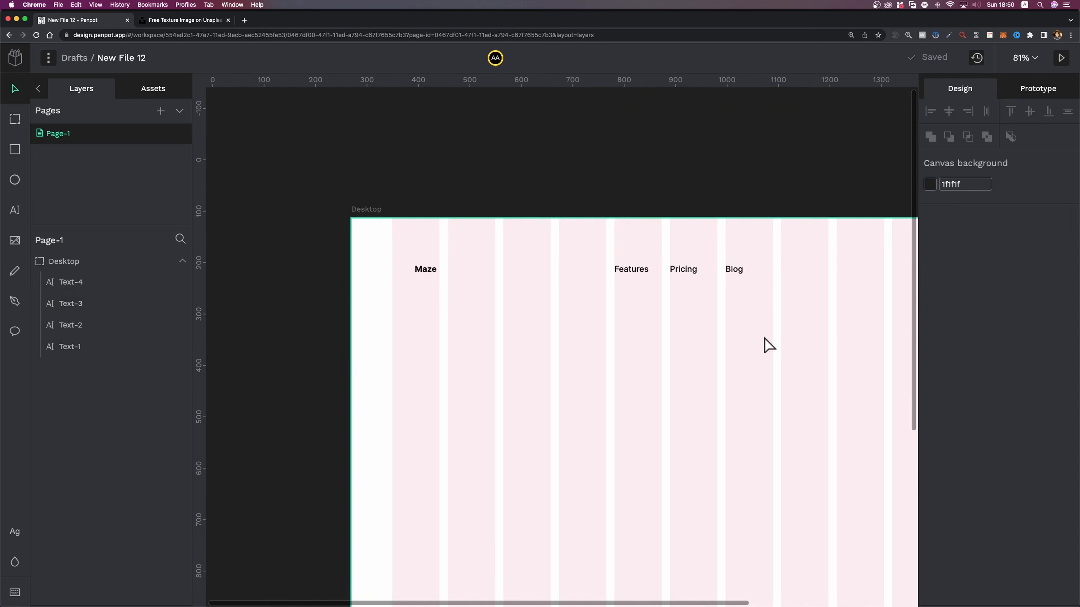
scroll(766, 345, "right", 5)
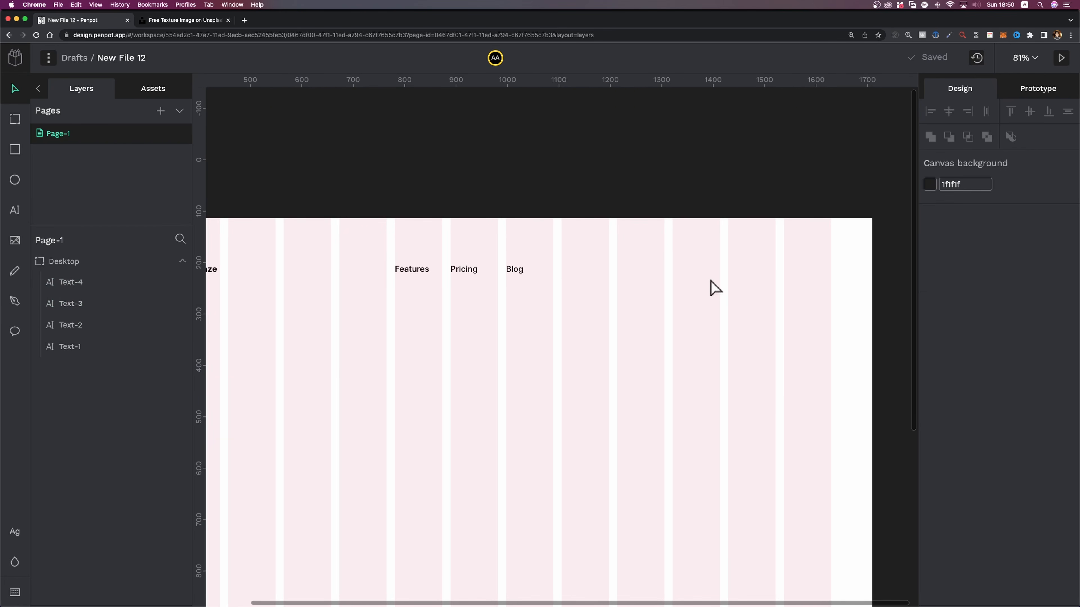
left_click(522, 272)
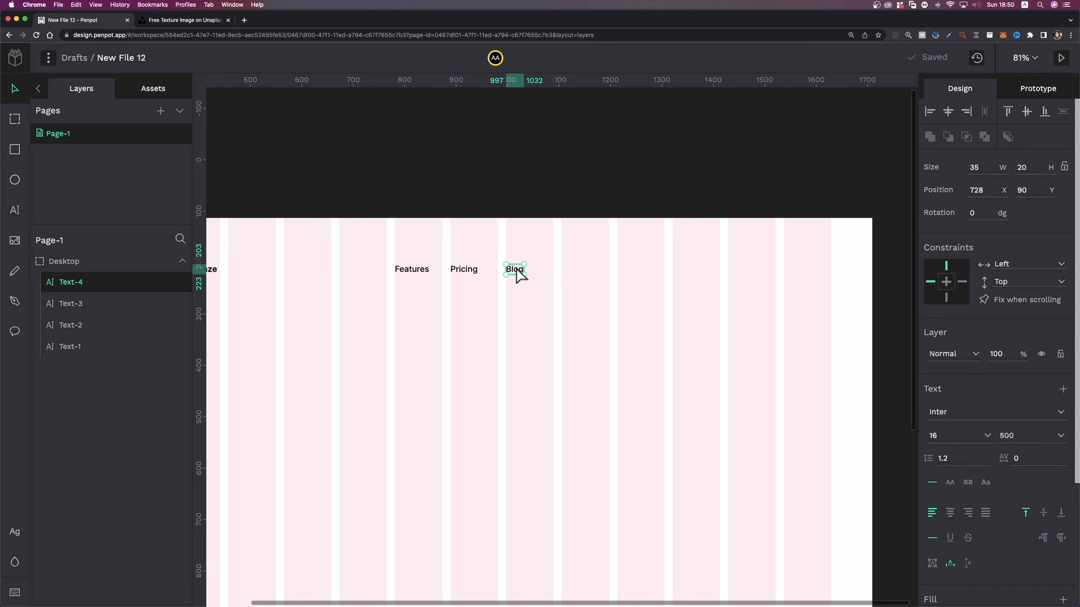
left_click_drag(515, 275, 742, 279)
double_click(739, 274)
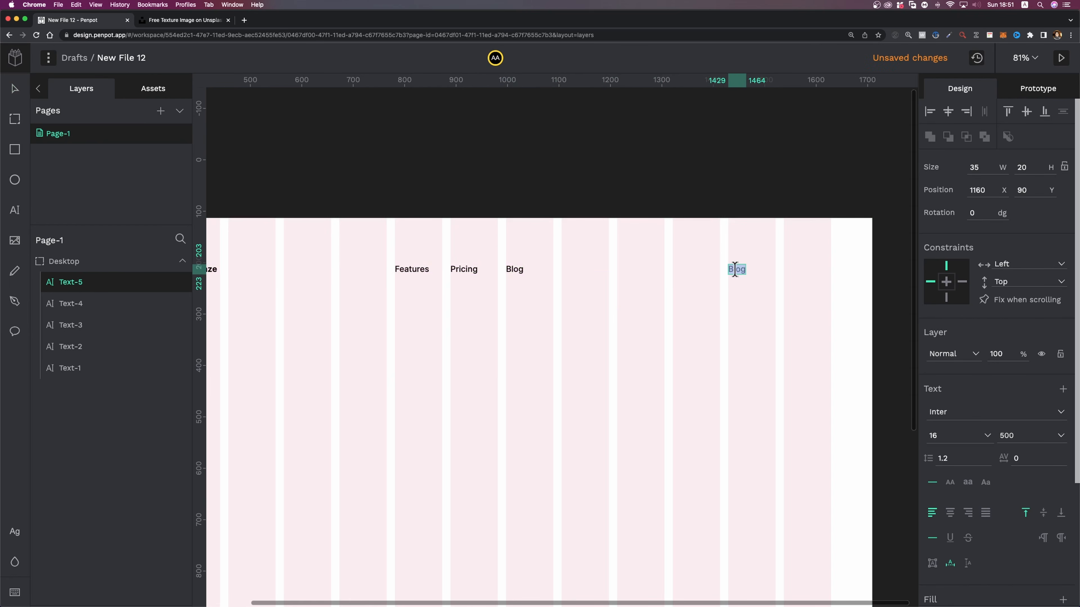
type("Sign in")
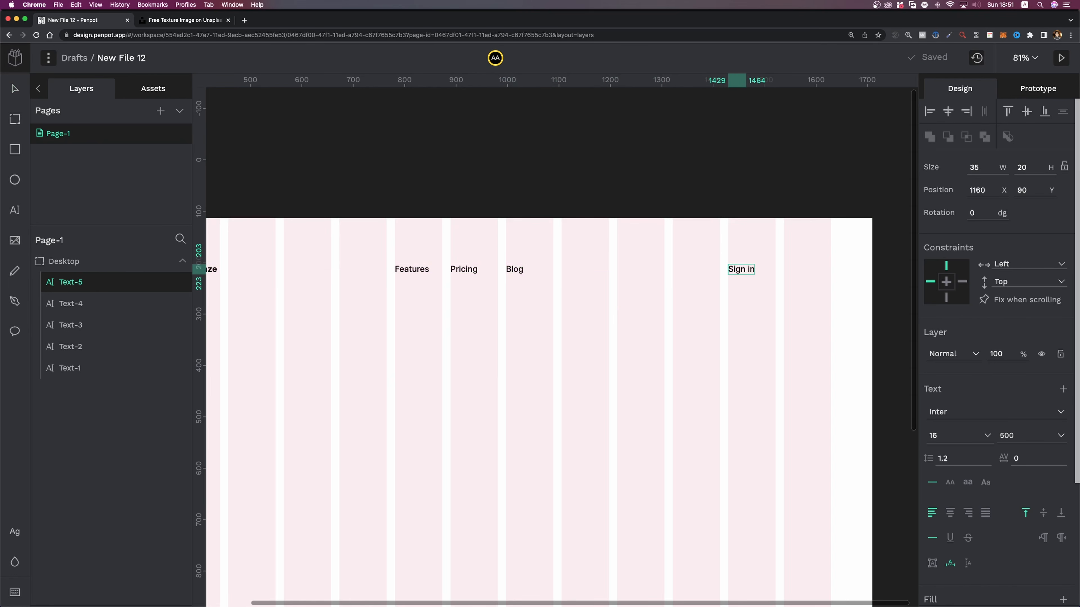
Step: Copy the Sign in text into the twelfth grid column and change the copy's wording to "Sign up"
scroll(750, 273, "up", 5)
left_click_drag(749, 272, 826, 275)
double_click(822, 270)
type("Sign up")
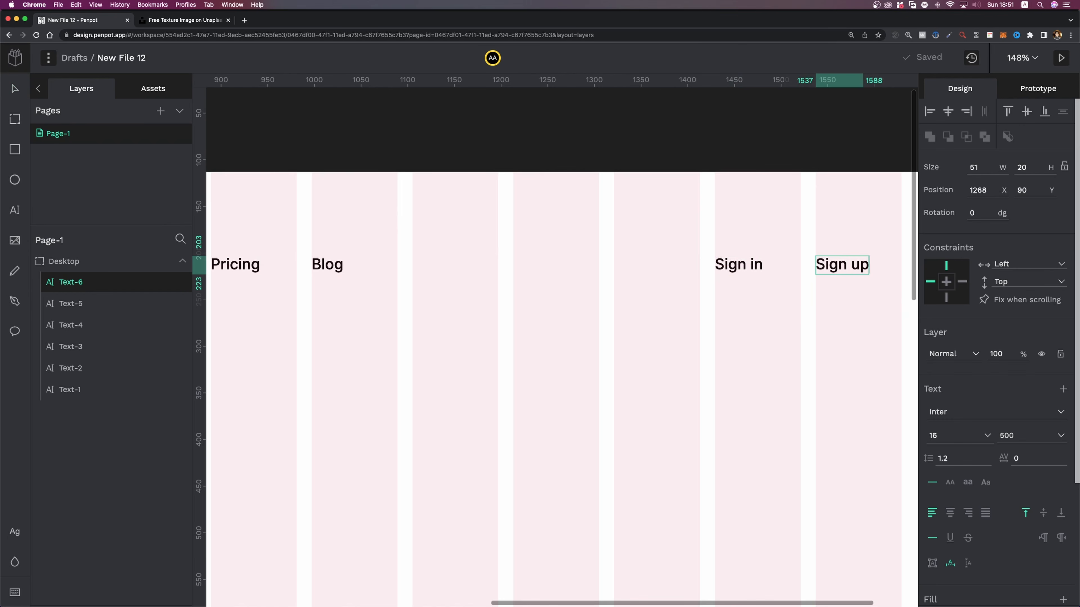
key("Escape")
Step: Draw a rectangle about 108 by 43 px over the Sign up text, ending at the last grid column's outer edge
scroll(853, 268, "right", 3)
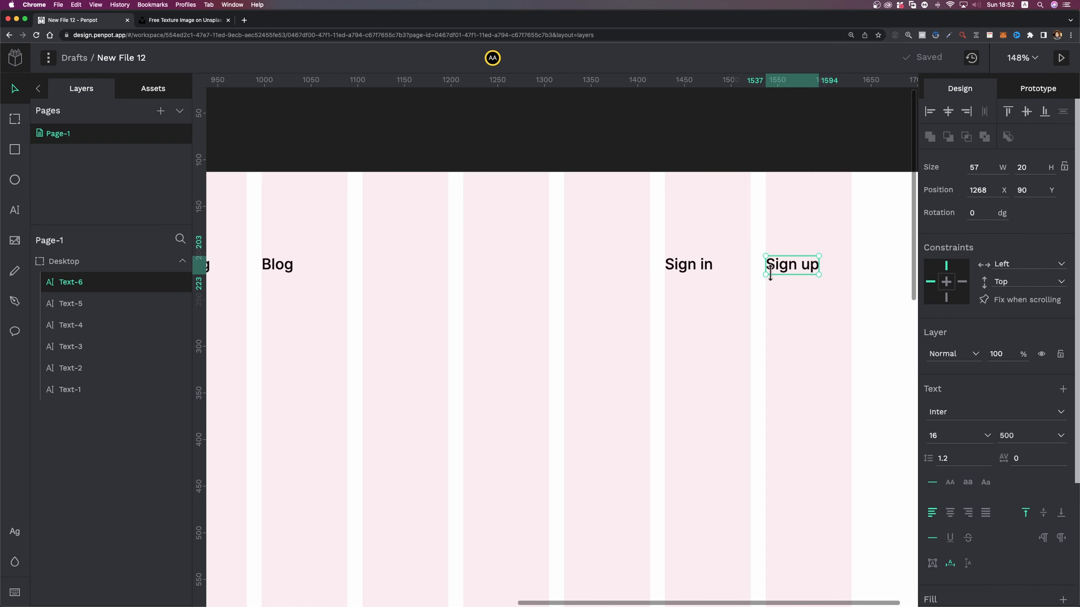
scroll(808, 253, "up", 5)
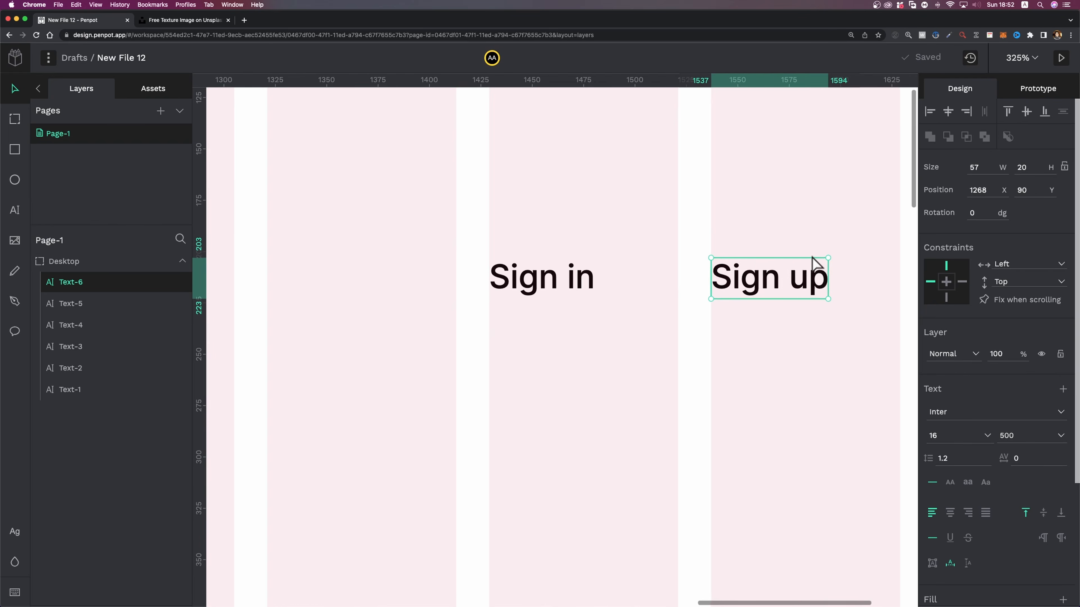
scroll(816, 264, "right", 4)
left_click(15, 145)
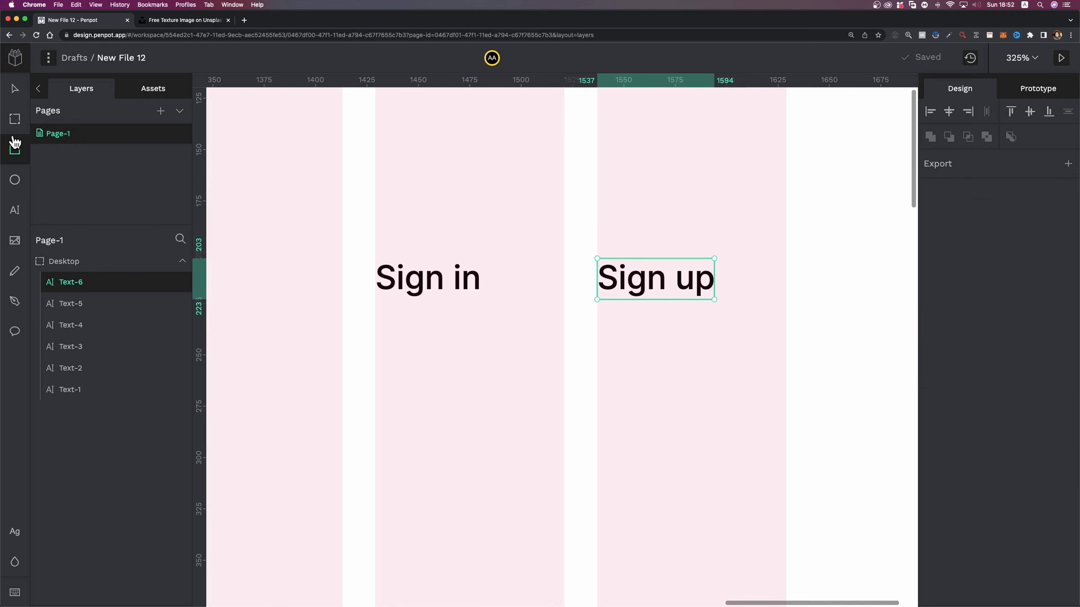
left_click_drag(563, 239, 785, 327)
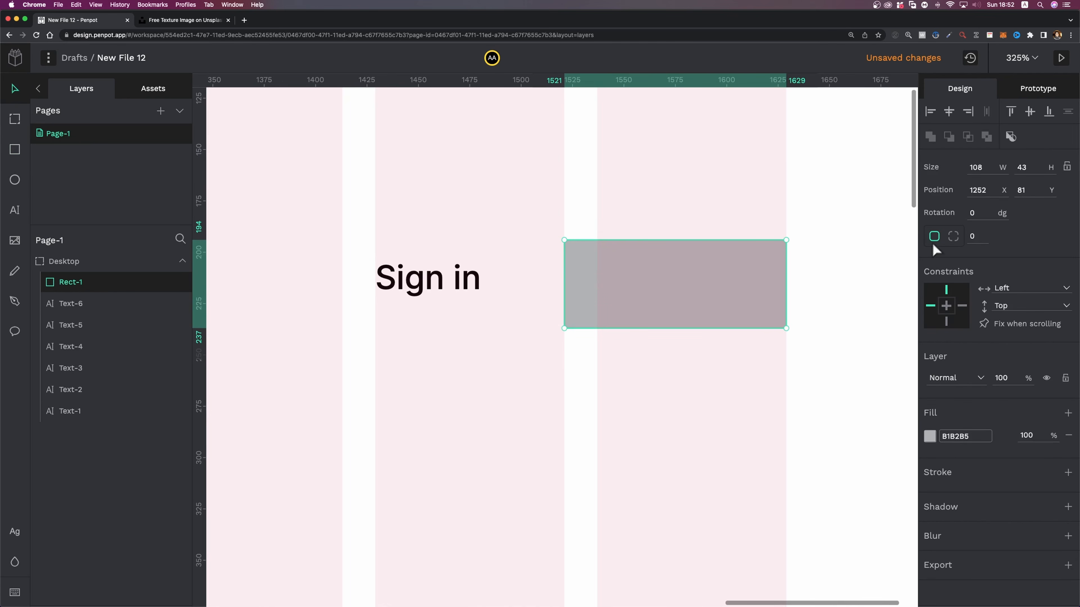
Step: Resize the grey rectangle to 130 by 56 px and shift it so it ends at the last grid column's outer edge
left_click(1034, 167)
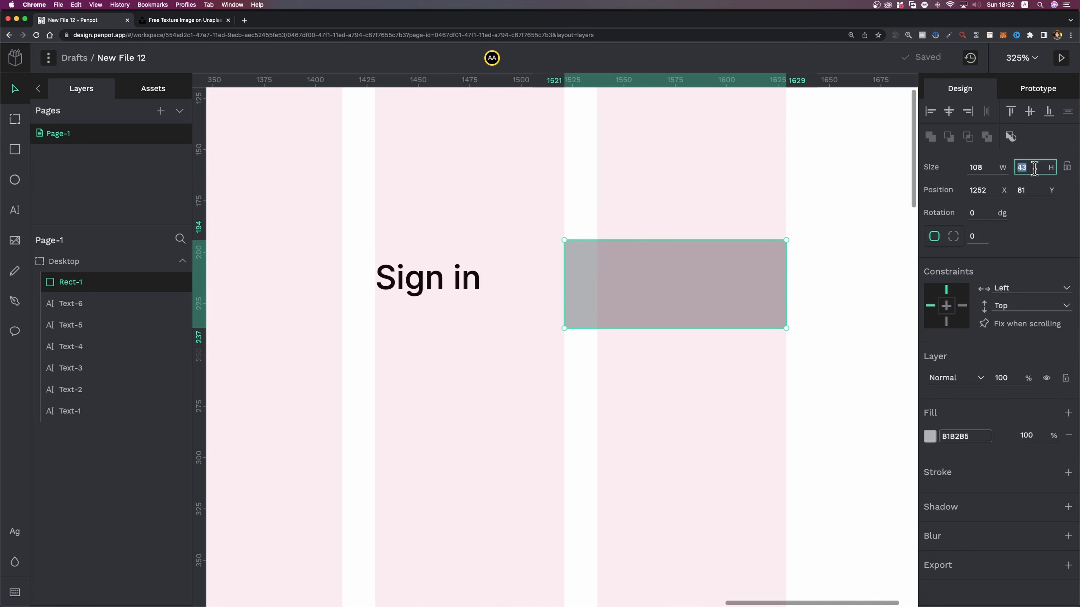
type("56")
key("Return")
left_click(990, 167)
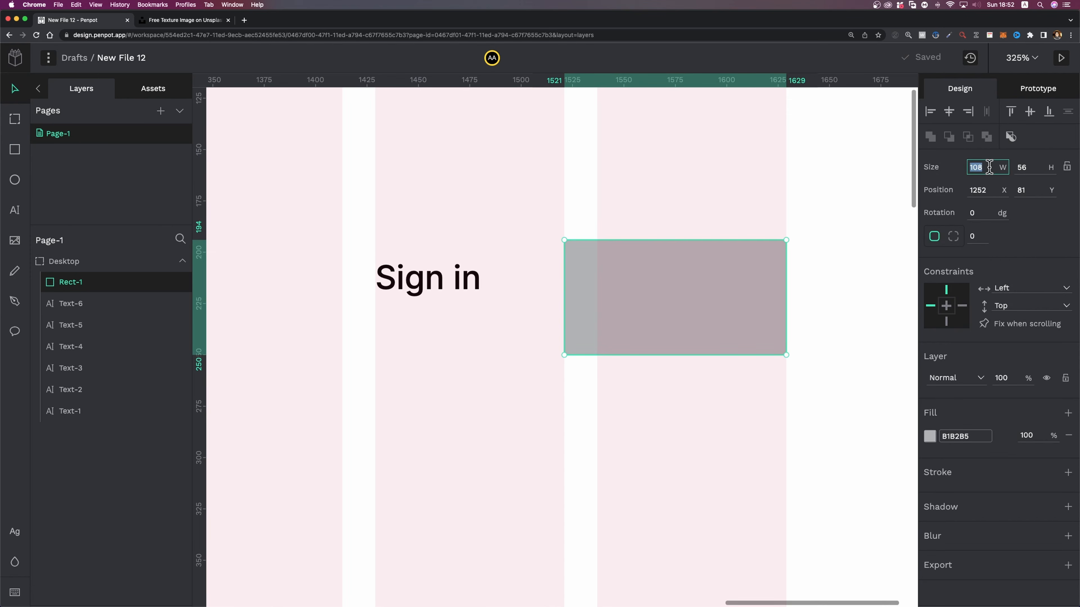
type("130")
key("Return")
left_click_drag(800, 294, 748, 296)
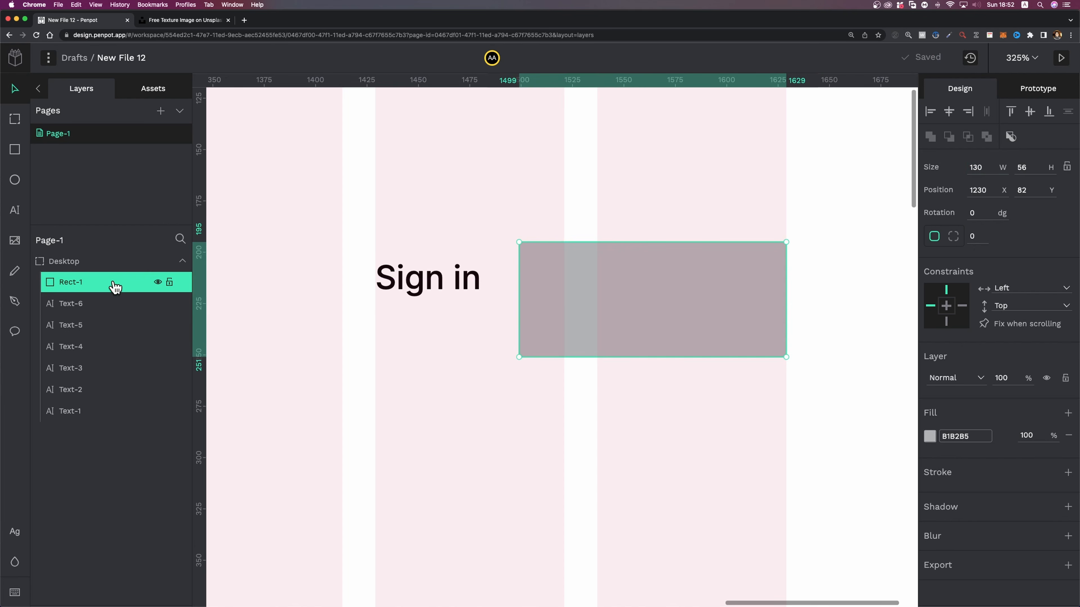
Step: Place the rectangle behind the Sign up text and centre the two on each other horizontally and vertically
left_click_drag(115, 288, 106, 316)
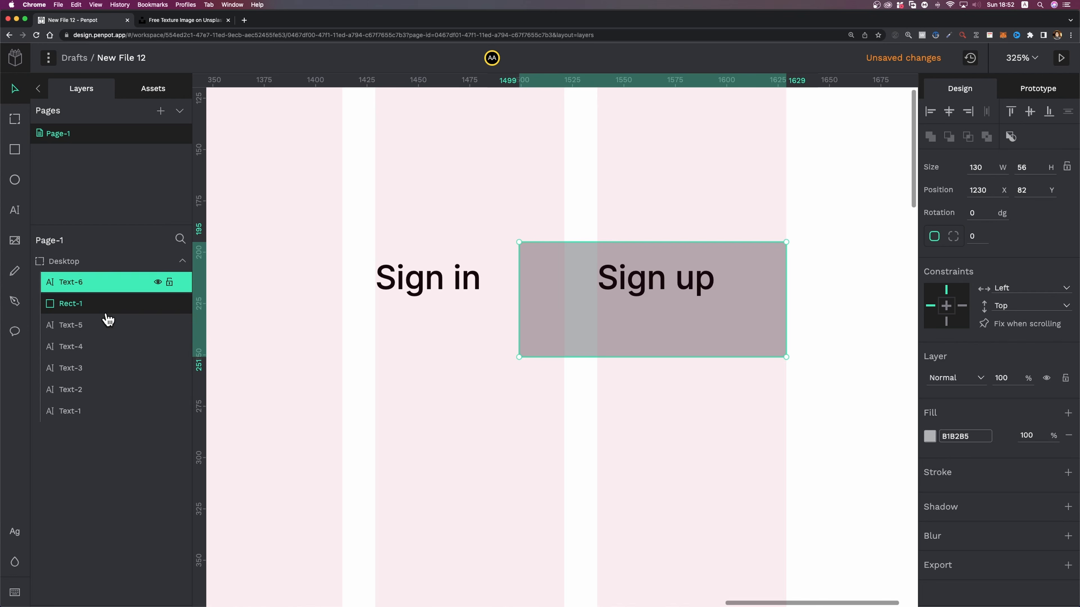
left_click_drag(738, 331, 737, 310)
left_click(675, 298, "shift")
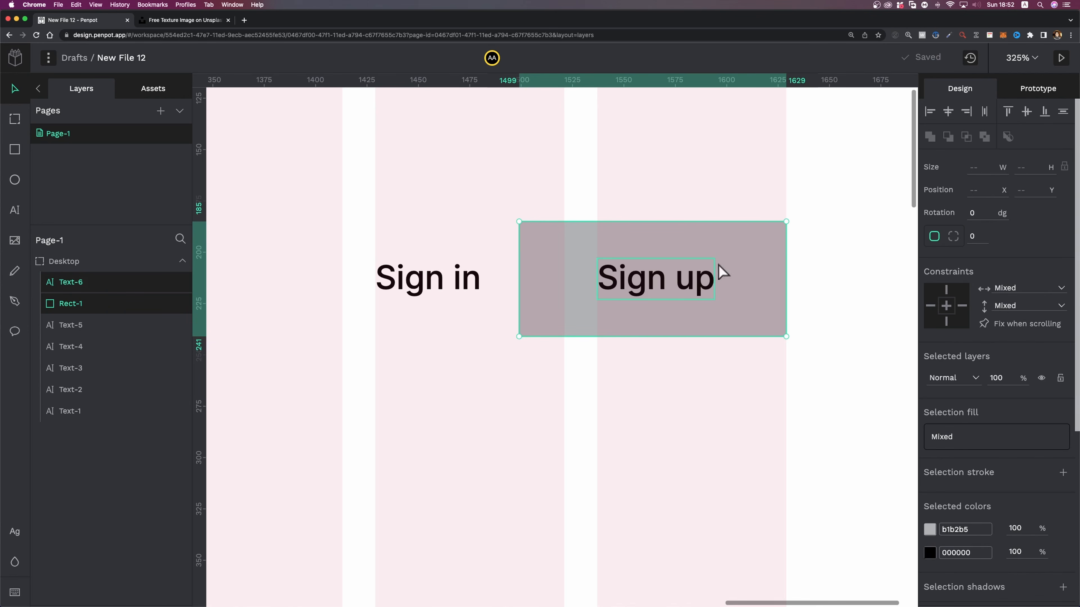
left_click(948, 111)
left_click(1028, 112)
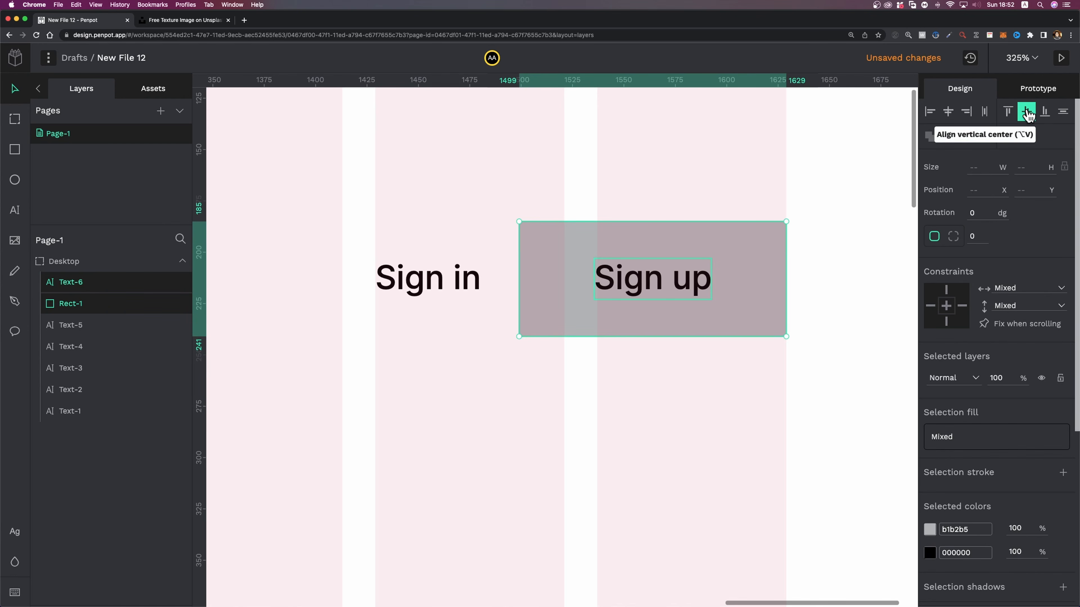
Step: Check the spacing between the Sign up text and the rectangle's edges, and set the rectangle's height to 52 px
left_click(709, 285)
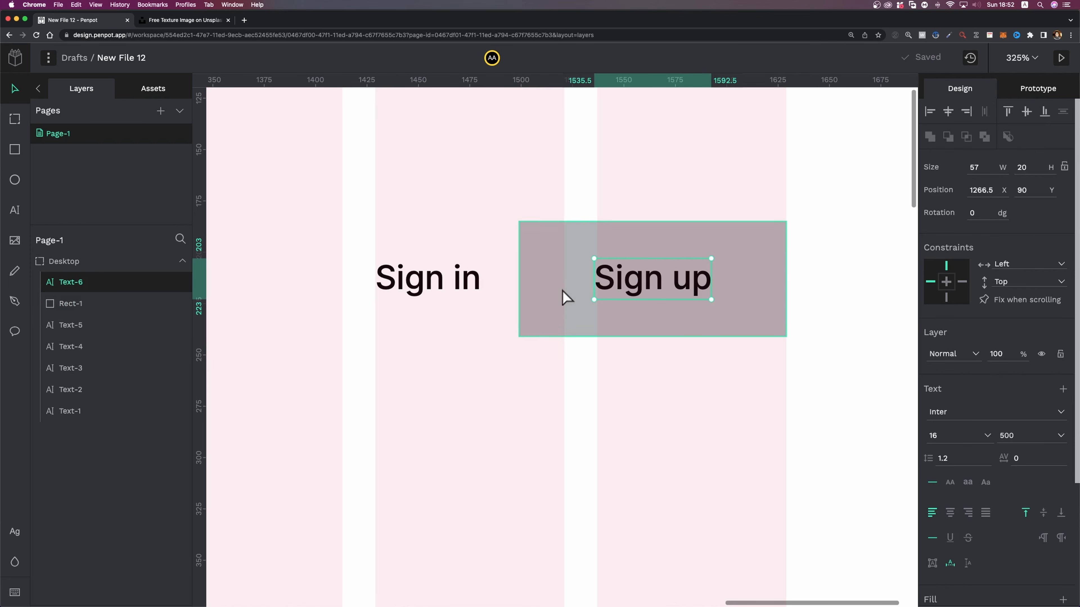
key("alt")
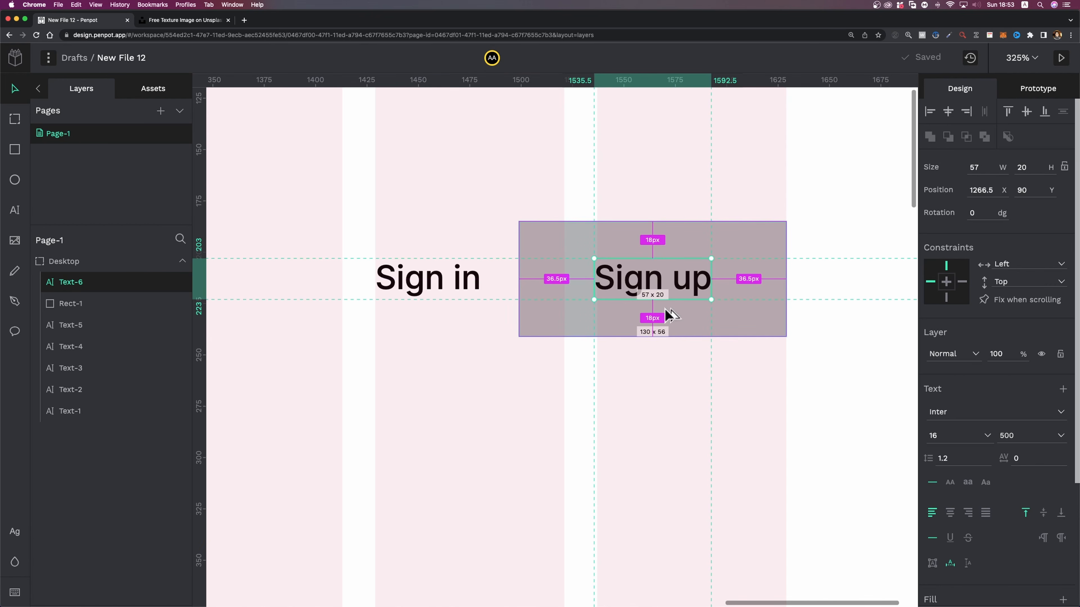
left_click(755, 286)
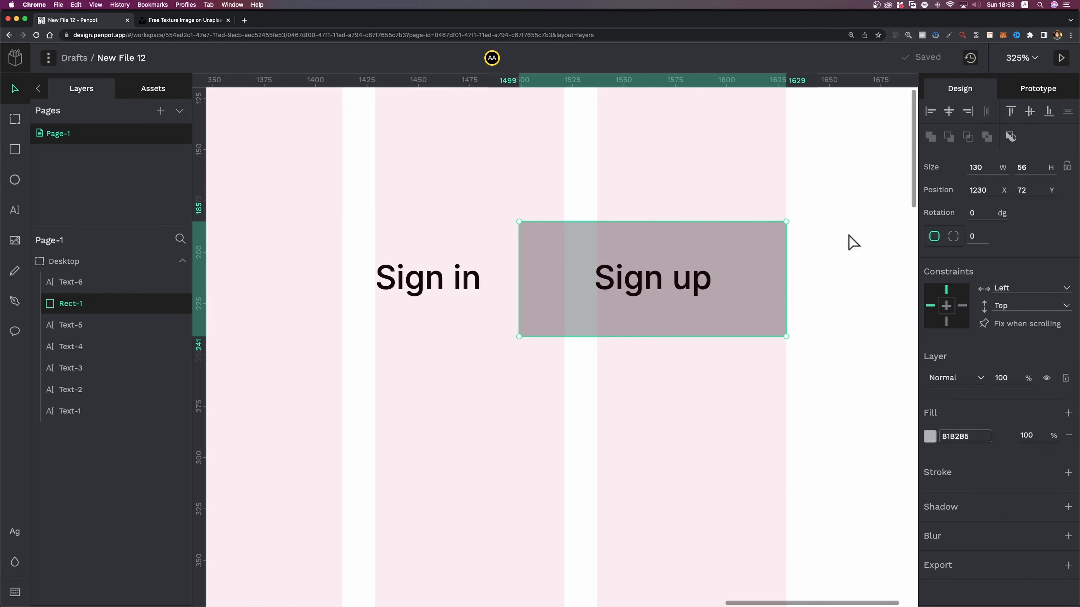
left_click(1032, 167)
left_click(1036, 170)
type("-4")
key("Return")
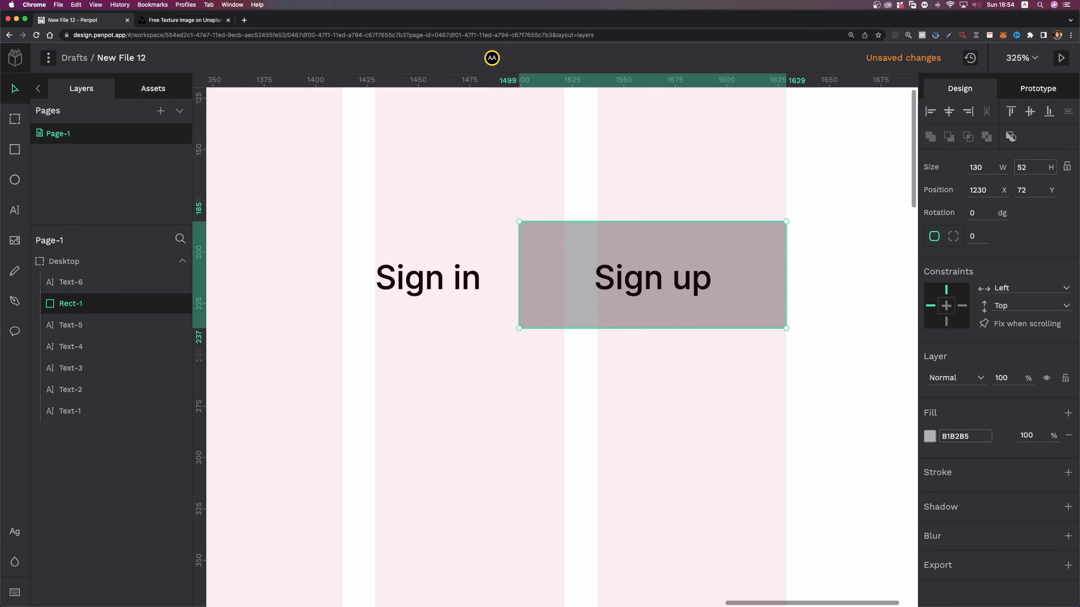
Step: Centre the Sign up text vertically in the rectangle and check the spacing around it
left_click(666, 283)
left_click(732, 277, "shift")
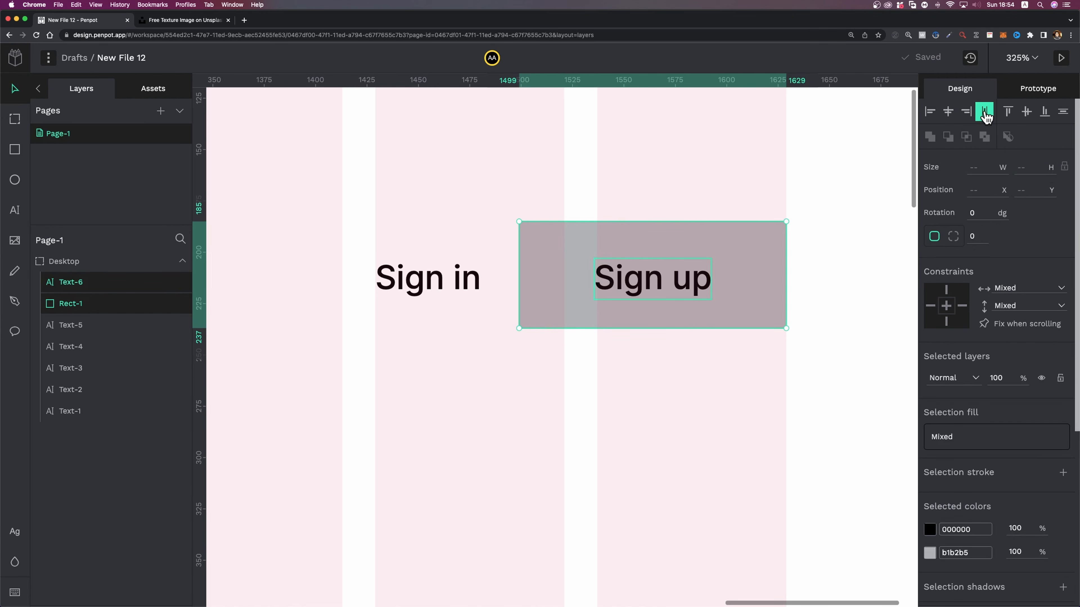
left_click(1045, 111)
left_click(1026, 111)
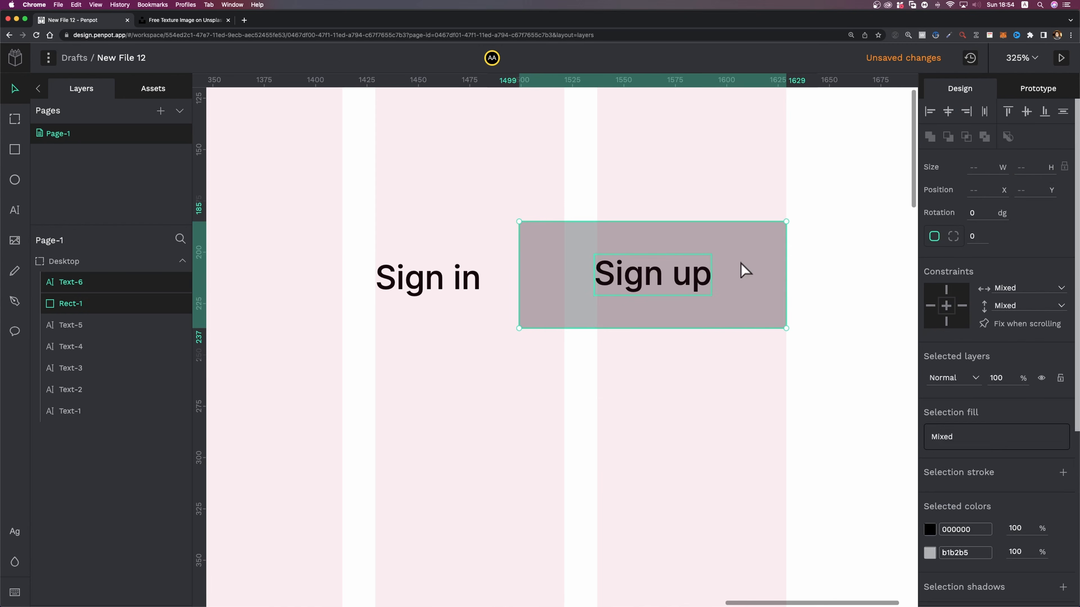
left_click(701, 241, "shift")
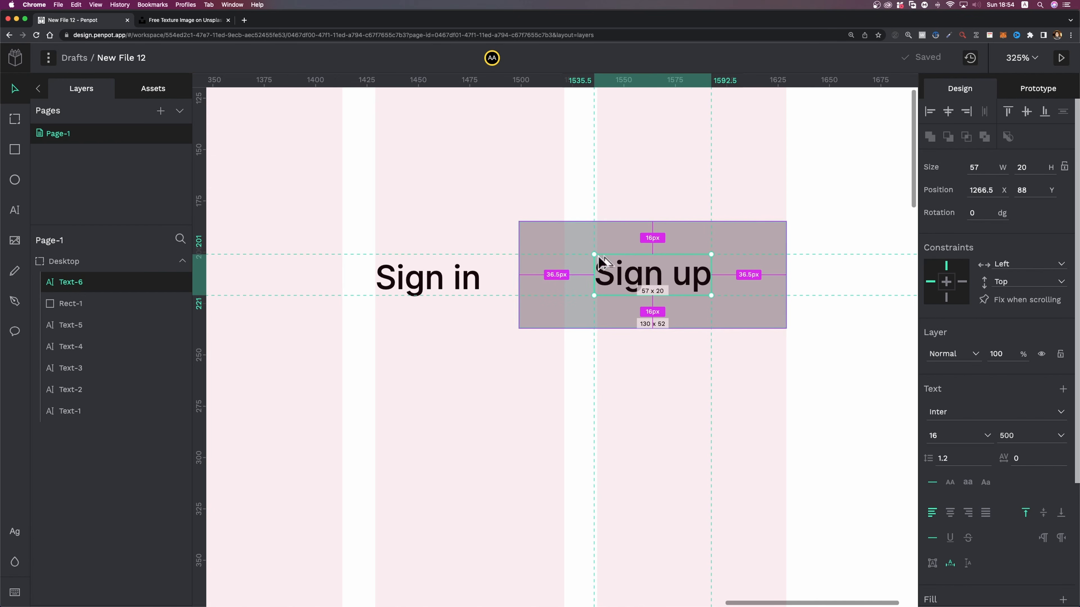
Step: Set the rectangle's width to 120 px and centre the Sign up text horizontally in it
left_click(720, 273)
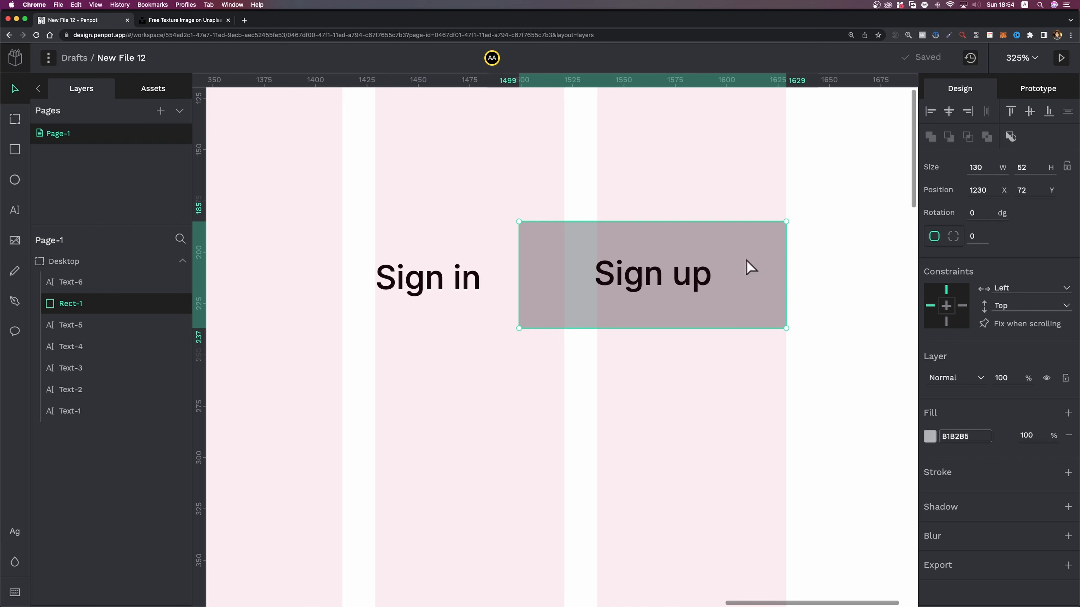
left_click(990, 167)
type("-10")
key("Return")
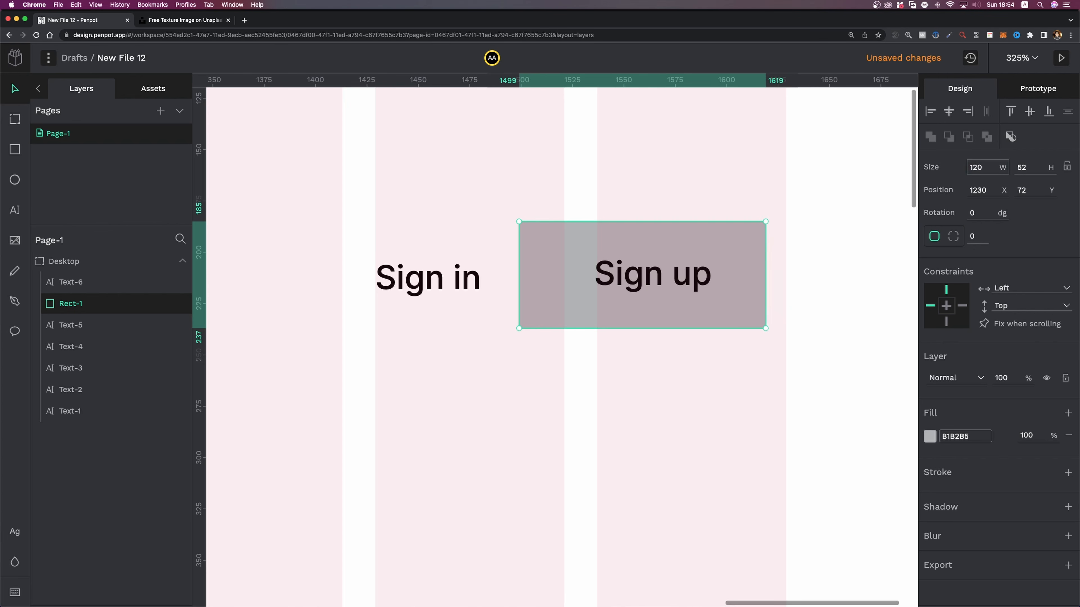
left_click(676, 273, "shift")
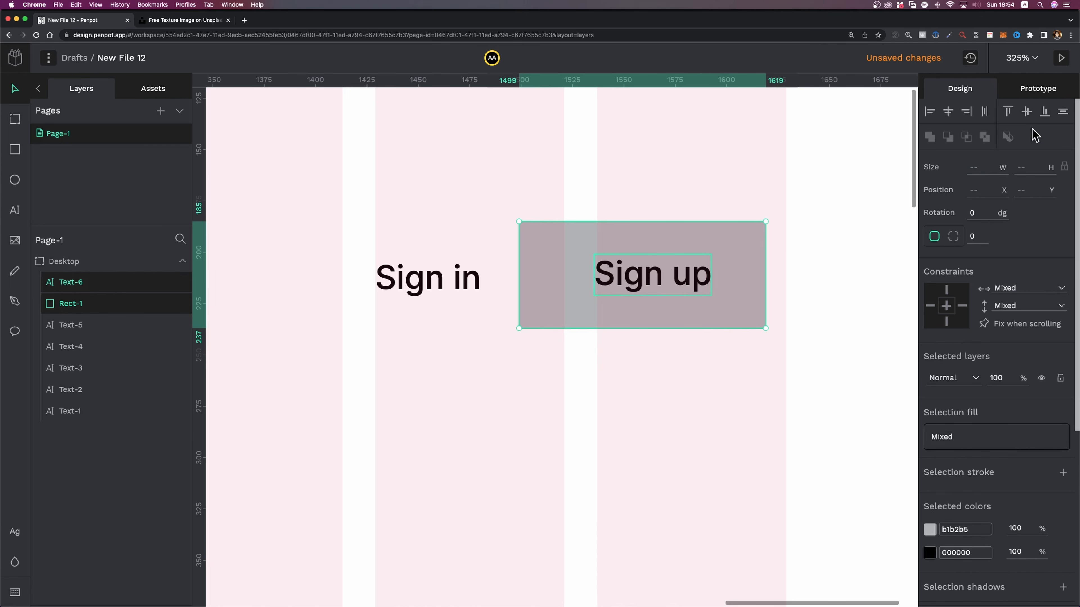
left_click(948, 112)
left_click(712, 281)
left_click(690, 278)
key("alt")
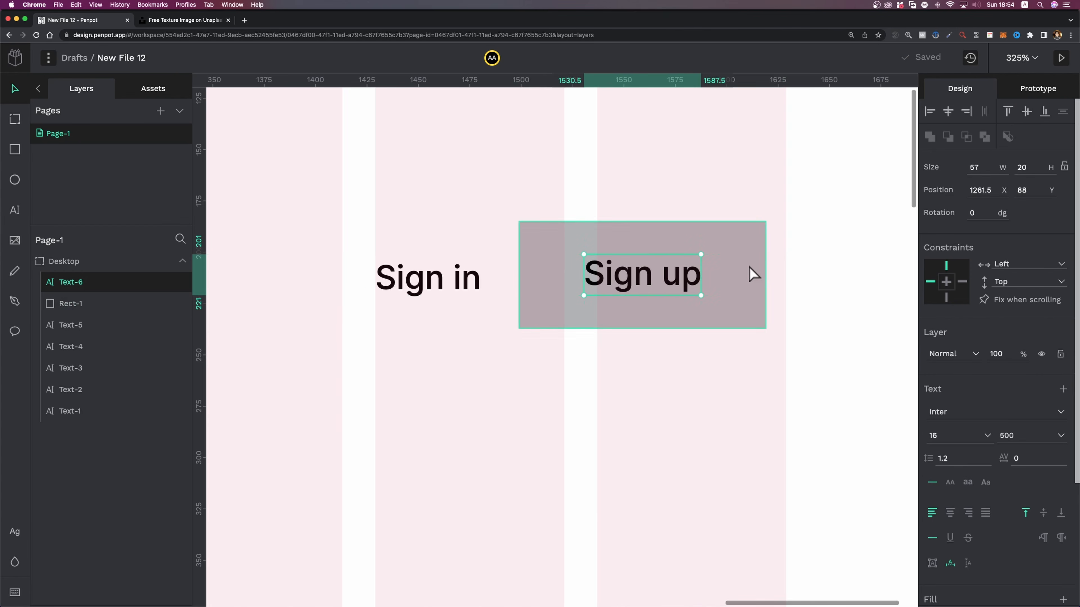
Step: Increase the rectangle's width to 121 px and realign the Sign up text to its horizontal centre
left_click(750, 267)
left_click(991, 167)
key("Up")
left_click(689, 276, "shift")
left_click(949, 112)
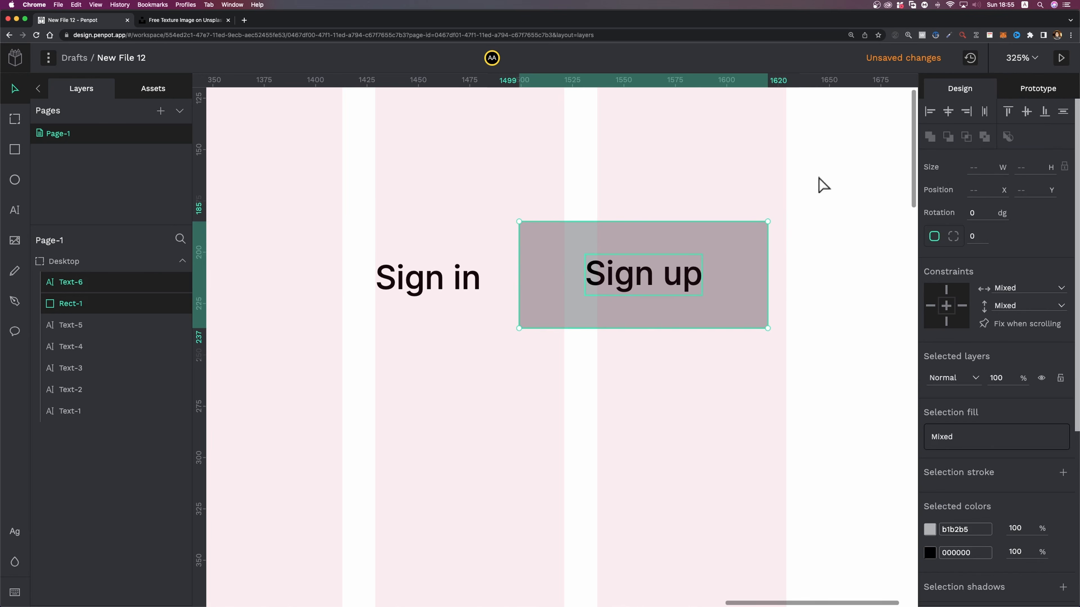
Step: Give the rectangle behind the Sign up text a corner radius of 30
left_click(750, 260, "shift")
left_click(748, 255)
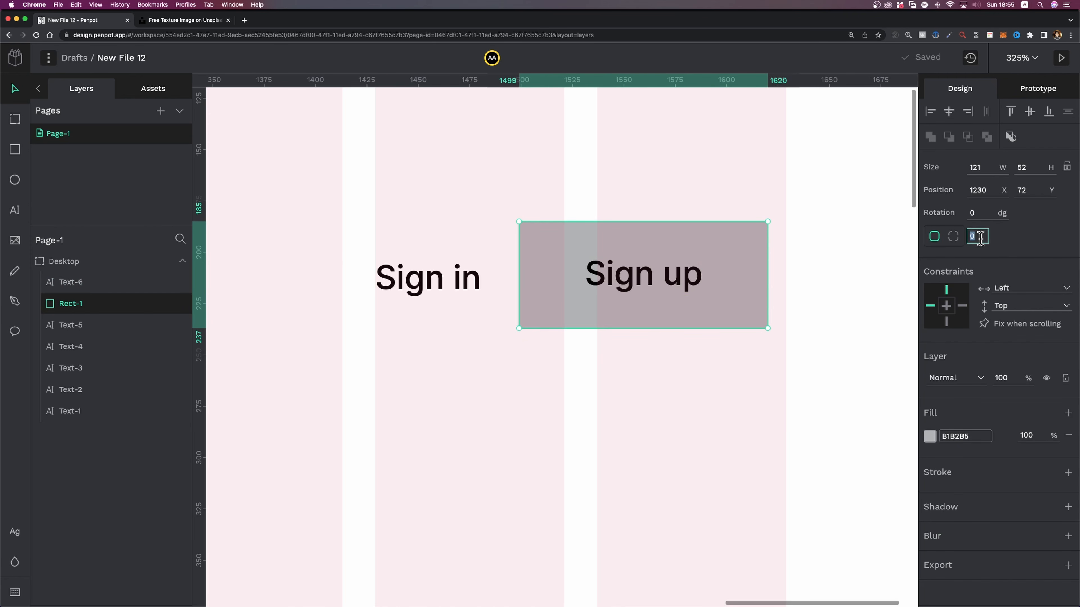
type("30")
key("Return")
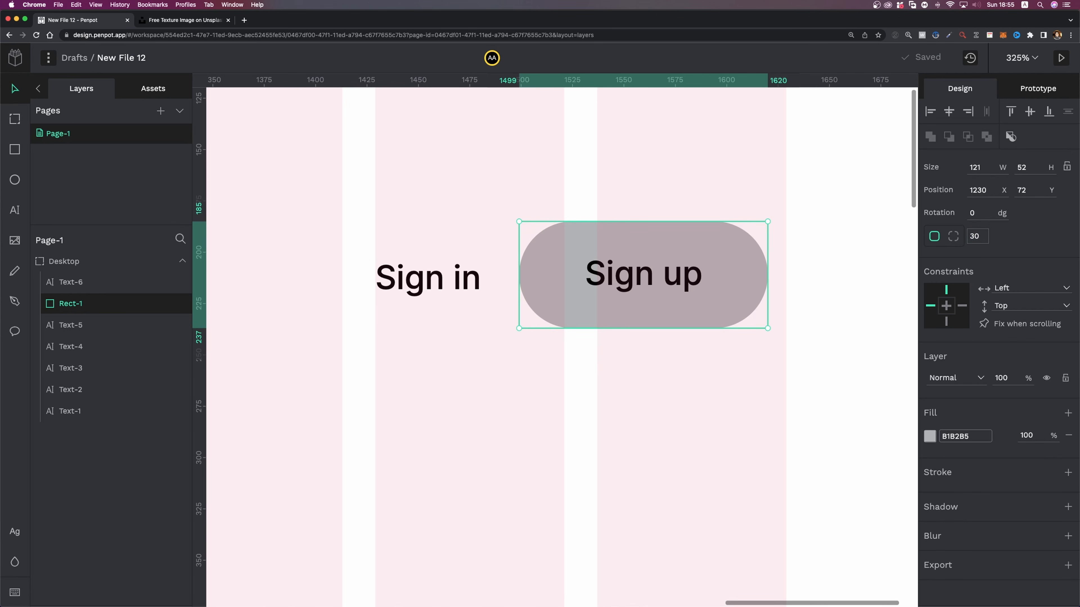
left_click(846, 321)
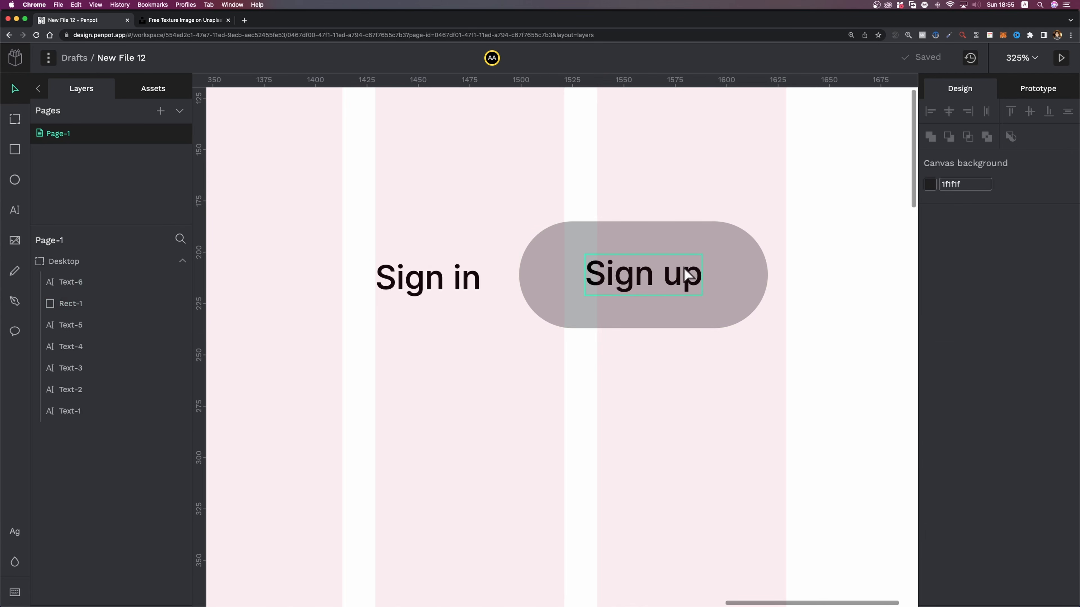
Step: Group the Sign up text with its rectangle and move the group to end at the last grid column's outer edge
left_click(686, 276)
left_click(743, 278, "shift")
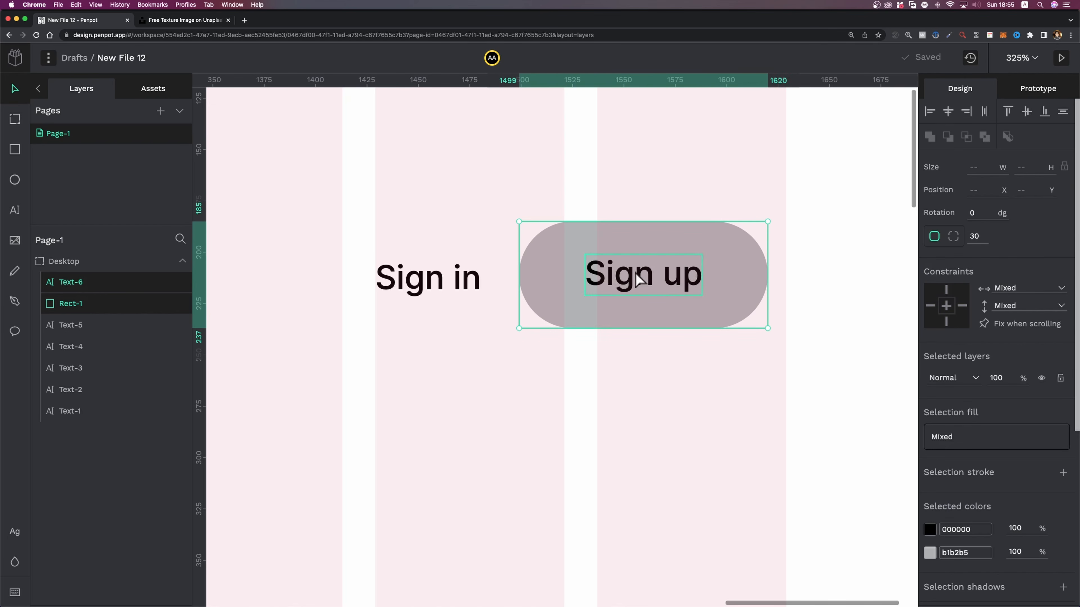
key("super+g")
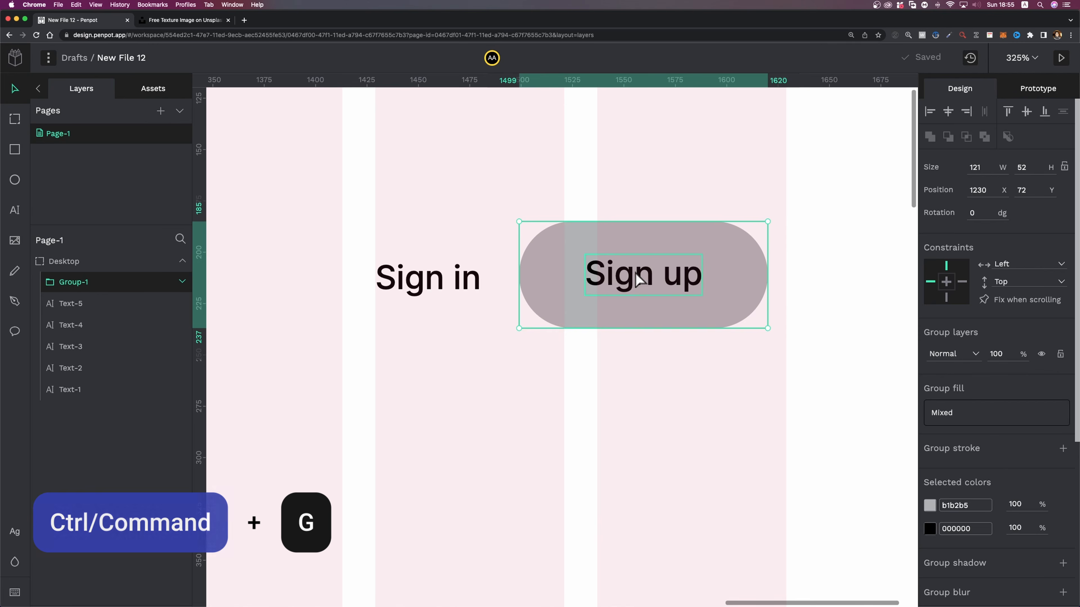
left_click_drag(640, 278, 655, 281)
Step: Move the Sign in text away from the Sign up button to X 1132, keeping its vertical position
scroll(631, 295, "down", 3)
scroll(631, 295, "down", 10)
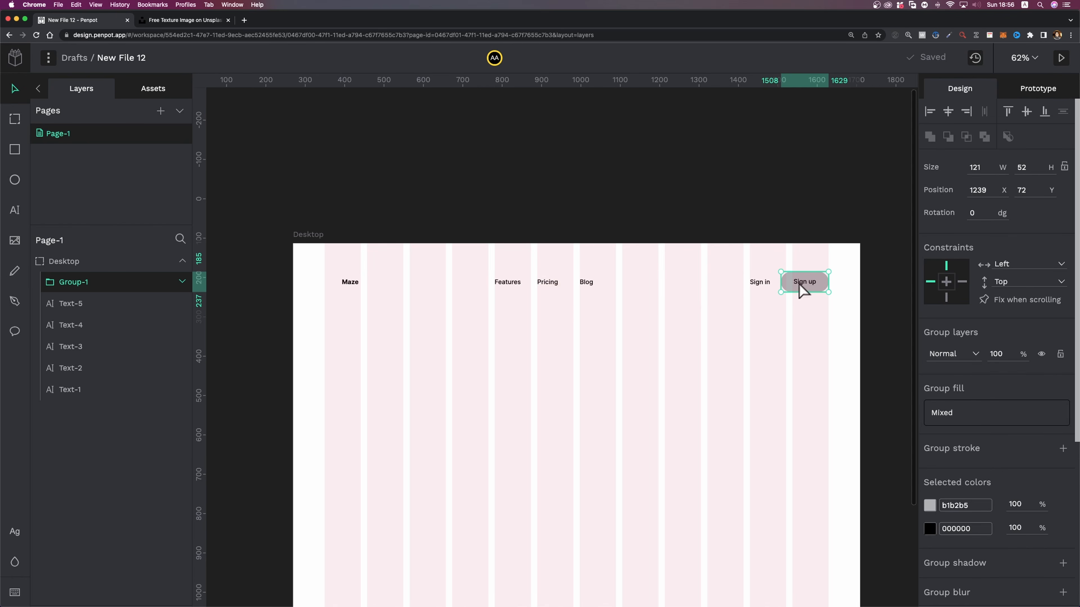
scroll(800, 287, "up", 10)
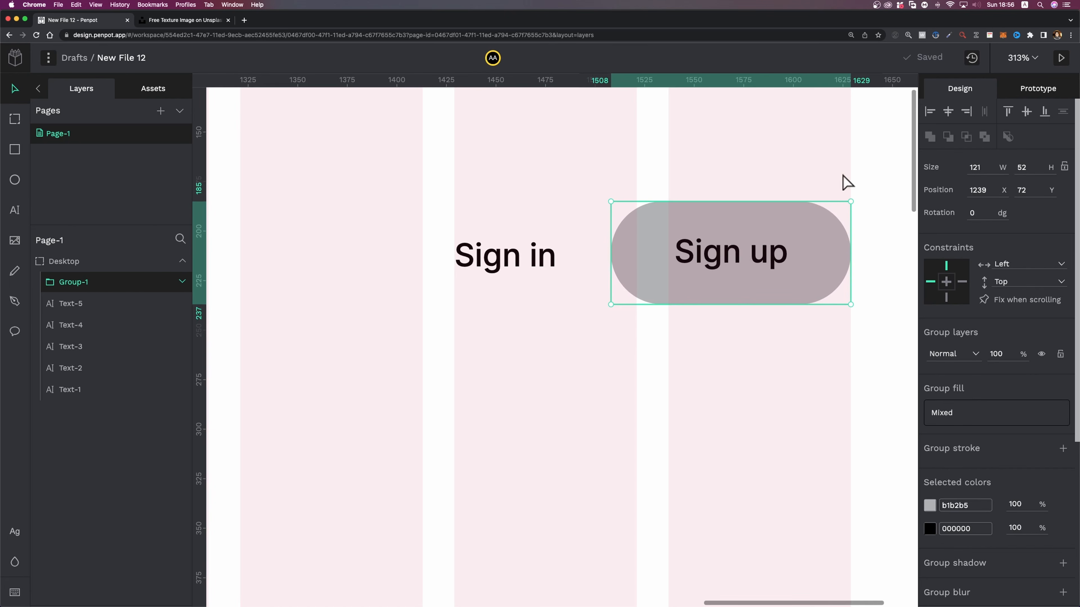
left_click(537, 271)
left_click_drag(525, 258, 468, 263)
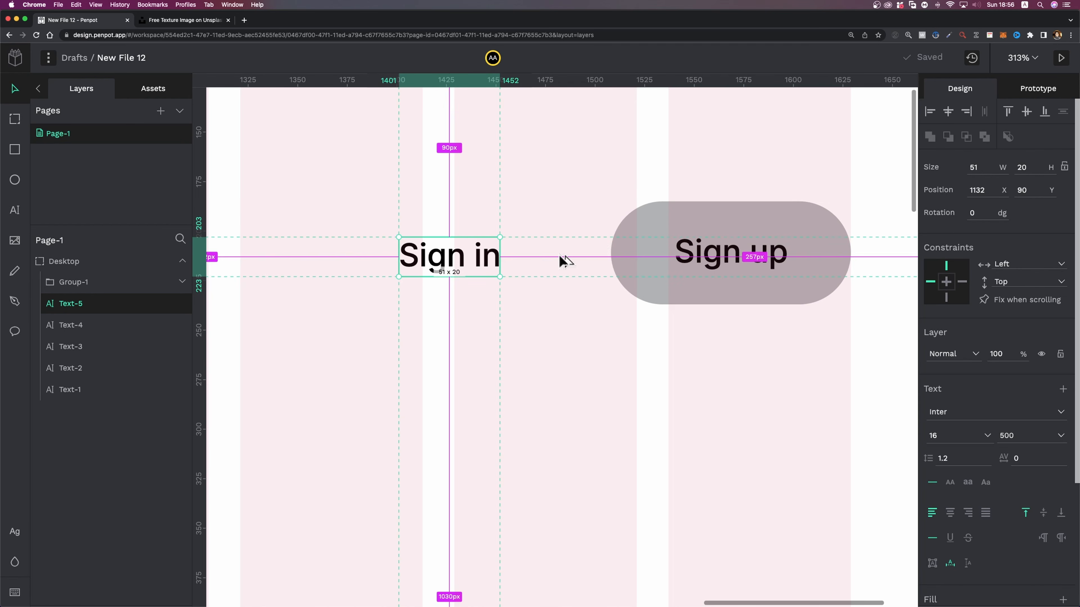
Step: Distribute the horizontal spacing evenly between the Features, Pricing and Blog texts
scroll(523, 316, "down", 10)
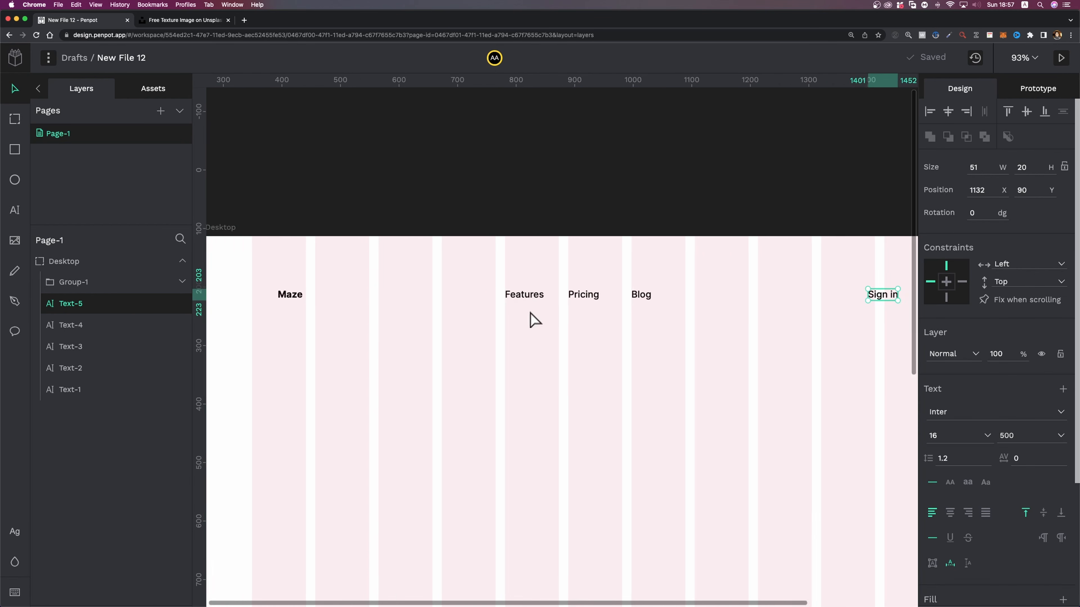
scroll(566, 306, "right", 2)
left_click(595, 295)
left_click(542, 301, "shift")
left_click(480, 299, "shift")
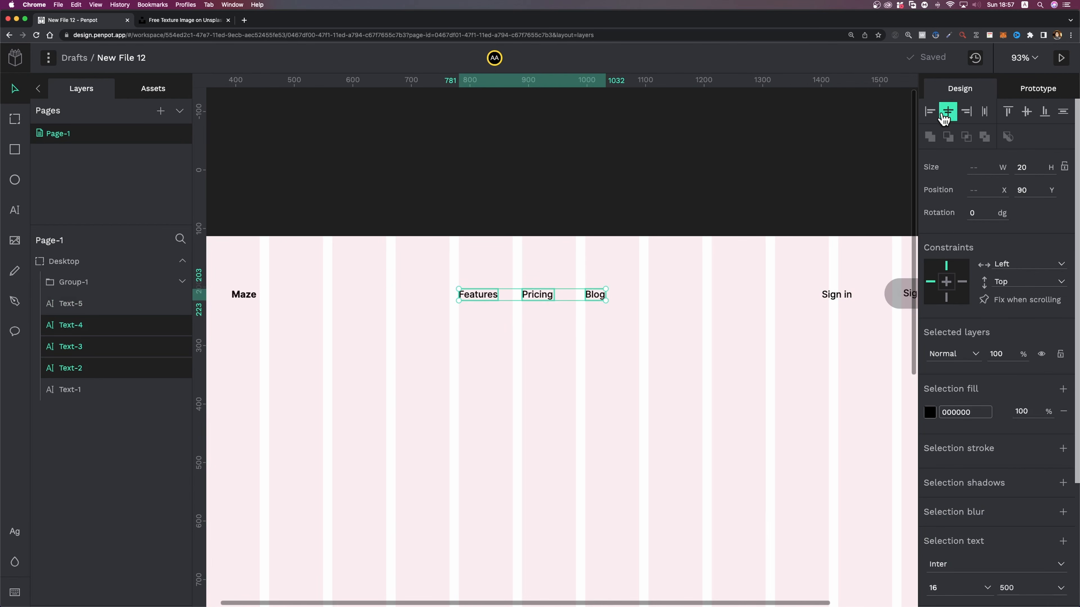
left_click(984, 111)
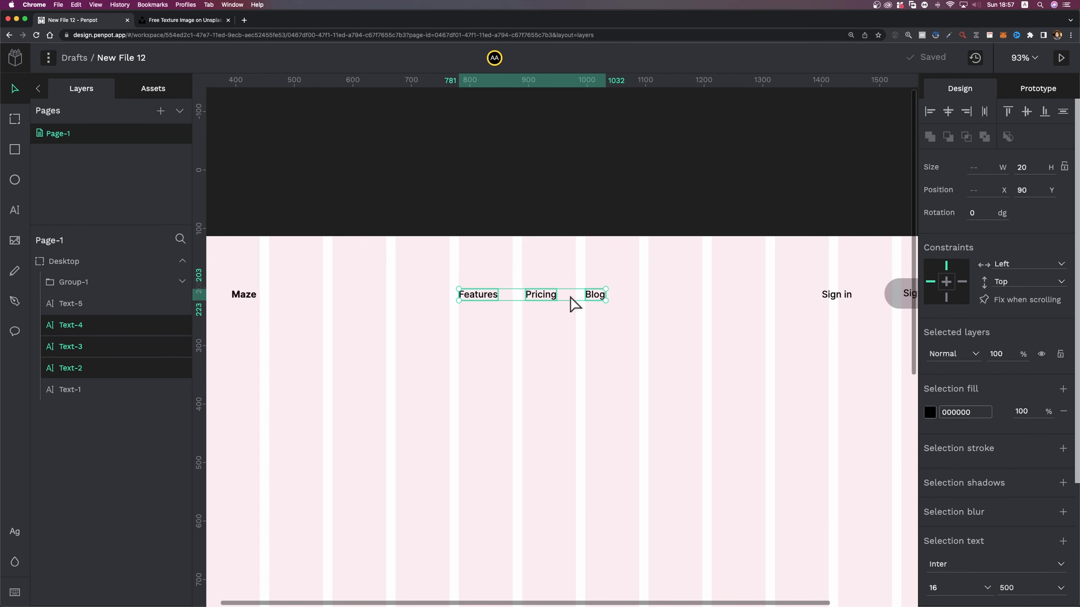
left_click(571, 305)
Step: Nudge the Blog text 7 px to the right, away from the Pricing text
scroll(578, 306, "up", 5)
left_click(638, 291)
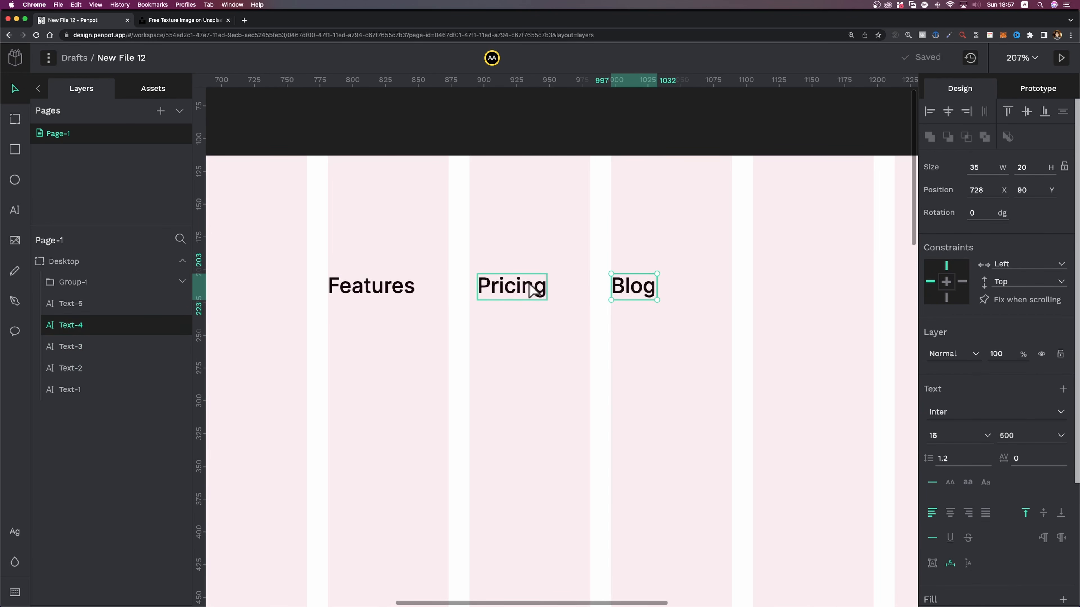
key("Right")
key("Right")
key("Right")
key("Right")
key("Right")
key("Right")
key("Right")
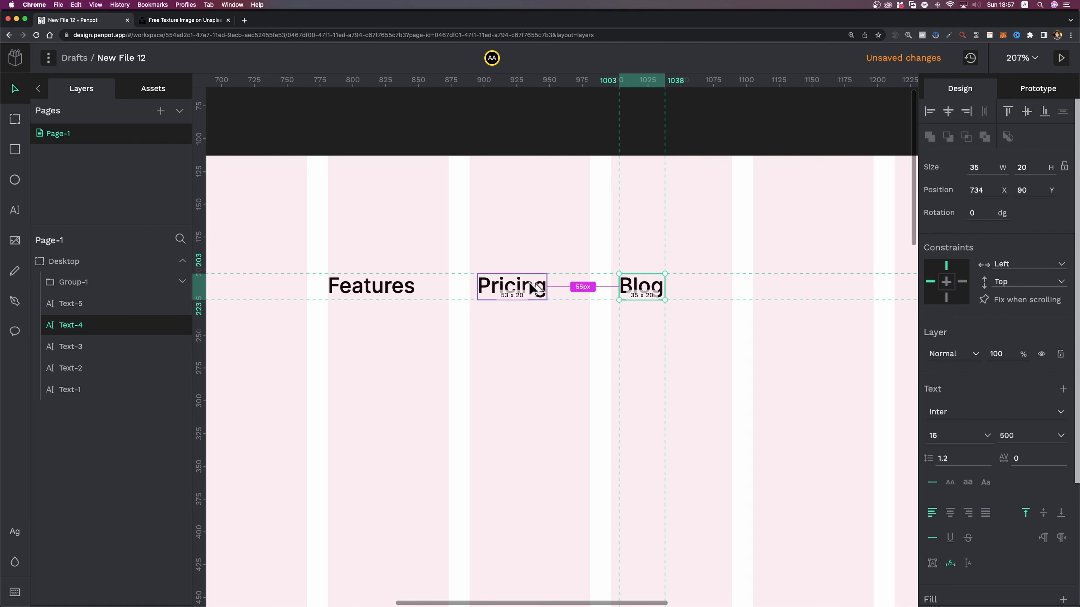
Step: Nudge the Pricing and Blog texts together 9 px to the right, away from the Features text
left_click(535, 289, "shift")
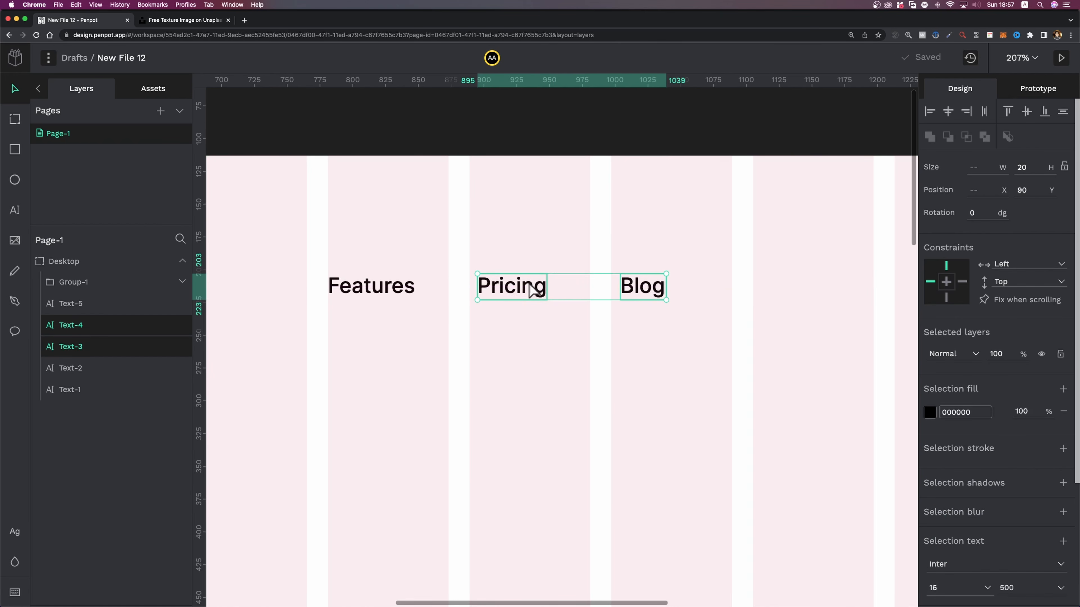
key("Right")
key("Right")
key("Right")
key("Right")
key("Right")
key("Right")
key("Right")
key("Right")
key("Right")
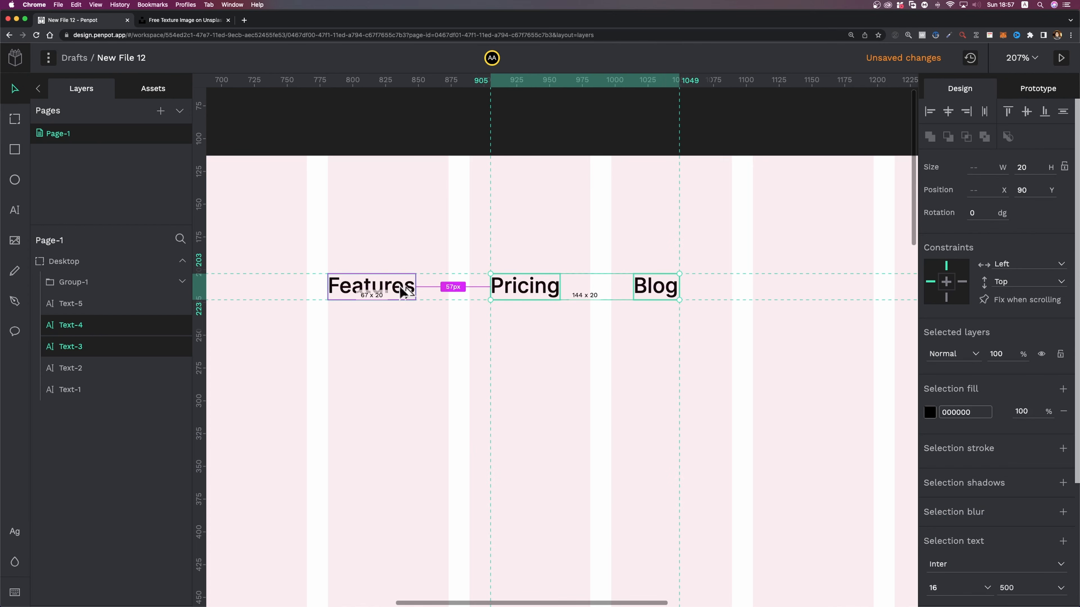
Step: Group the Features, Pricing and Blog texts and name the group Menu
scroll(401, 293, "down", 6)
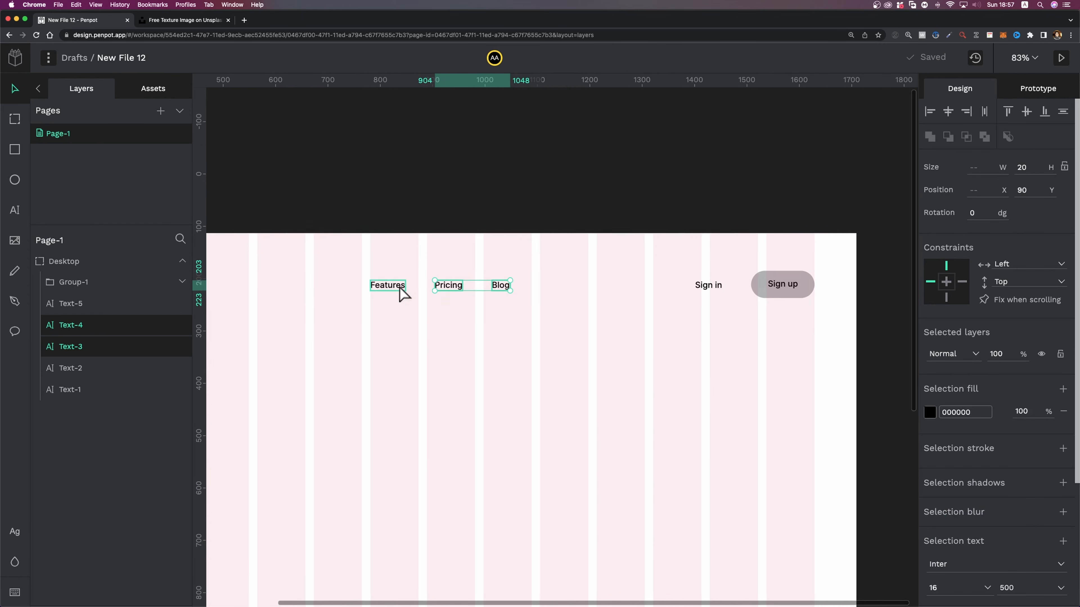
left_click(484, 292)
left_click(549, 292, "shift")
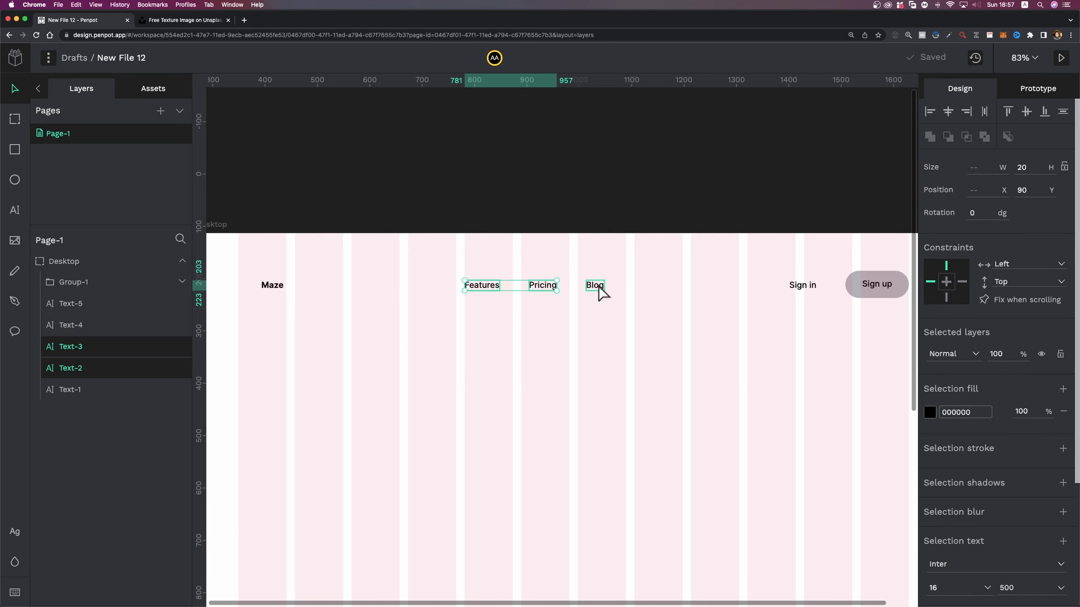
left_click(597, 293, "shift")
key("ctrl+g")
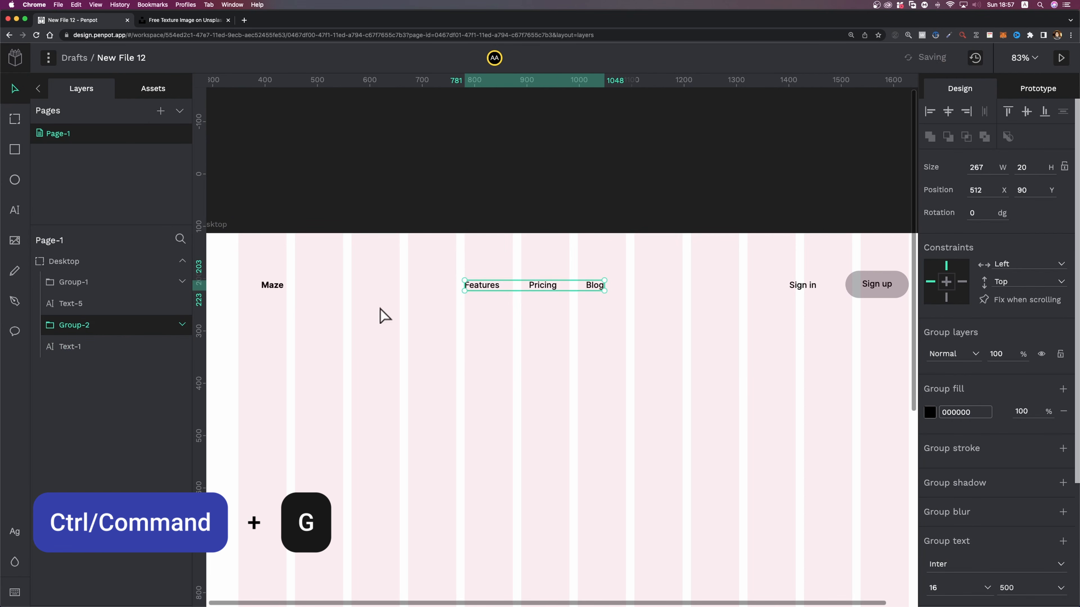
double_click(81, 330)
type("Menu")
key("Return")
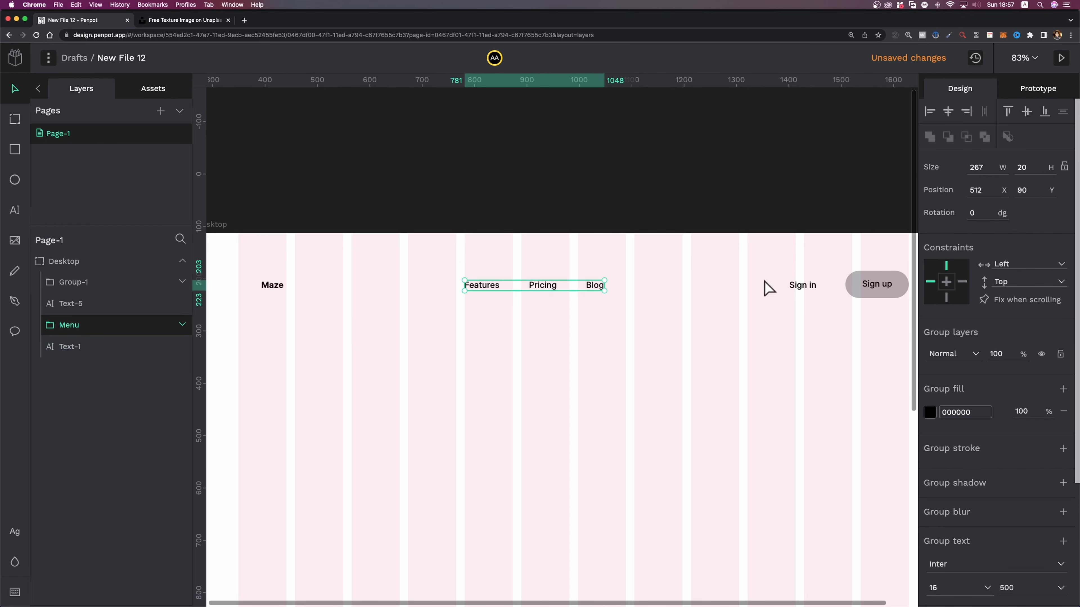
Step: Group the Sign in text with the Sign up button and name the group CTA
left_click(811, 291)
left_click(868, 293, "shift")
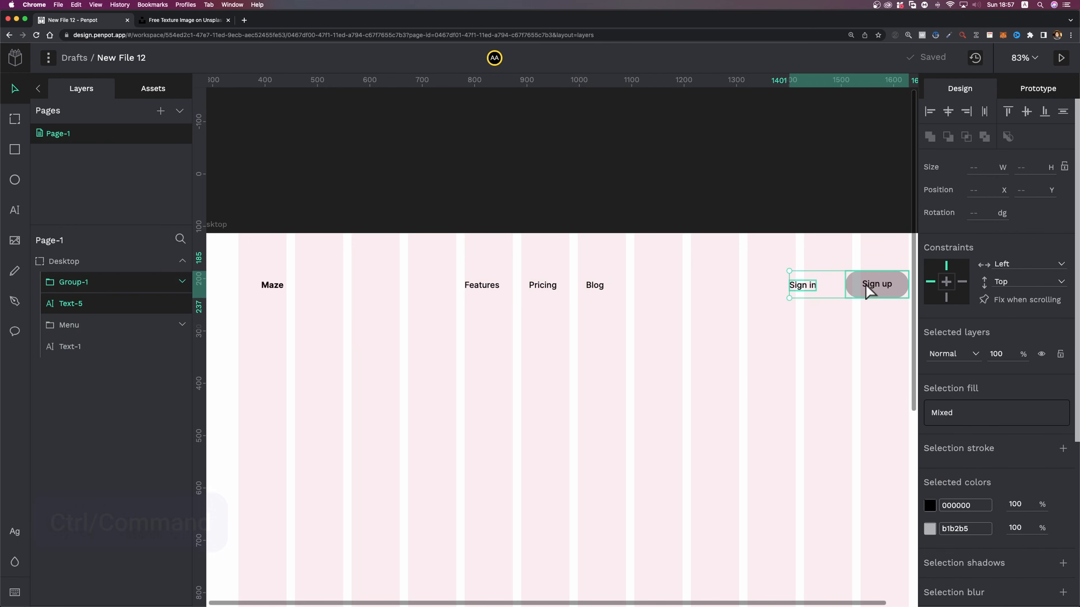
key("ctrl+g")
double_click(142, 289)
type("CTA")
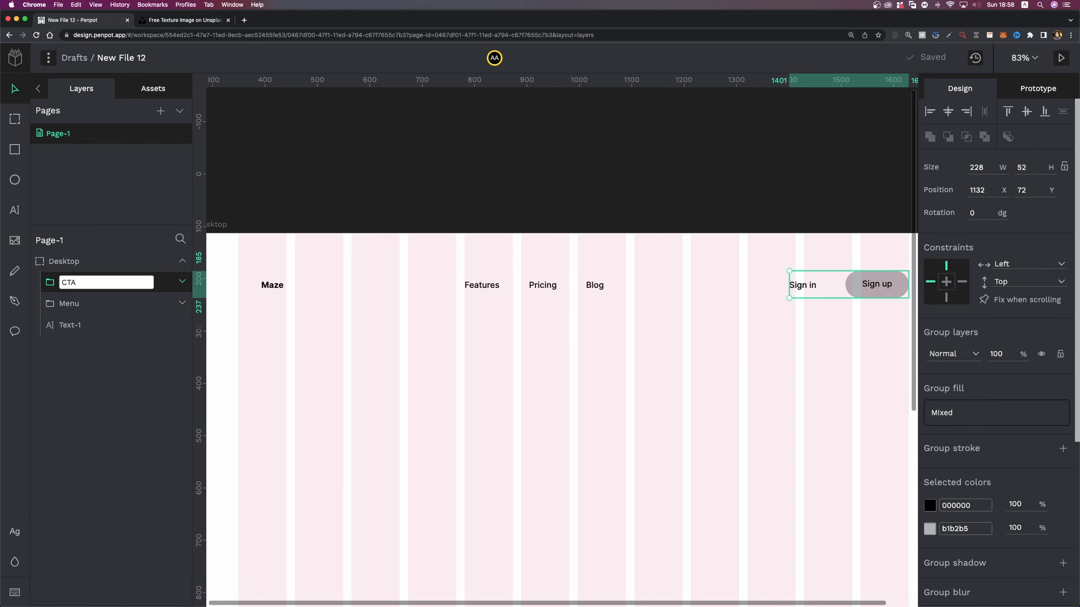
Step: Center the Menu group horizontally on the Desktop board
left_click(549, 285)
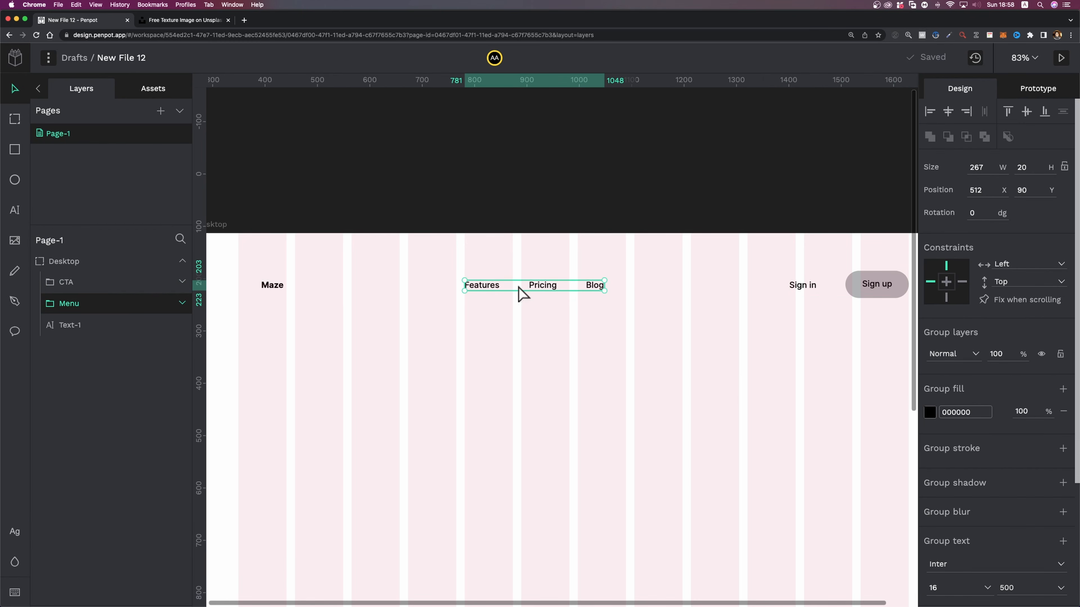
left_click(948, 115)
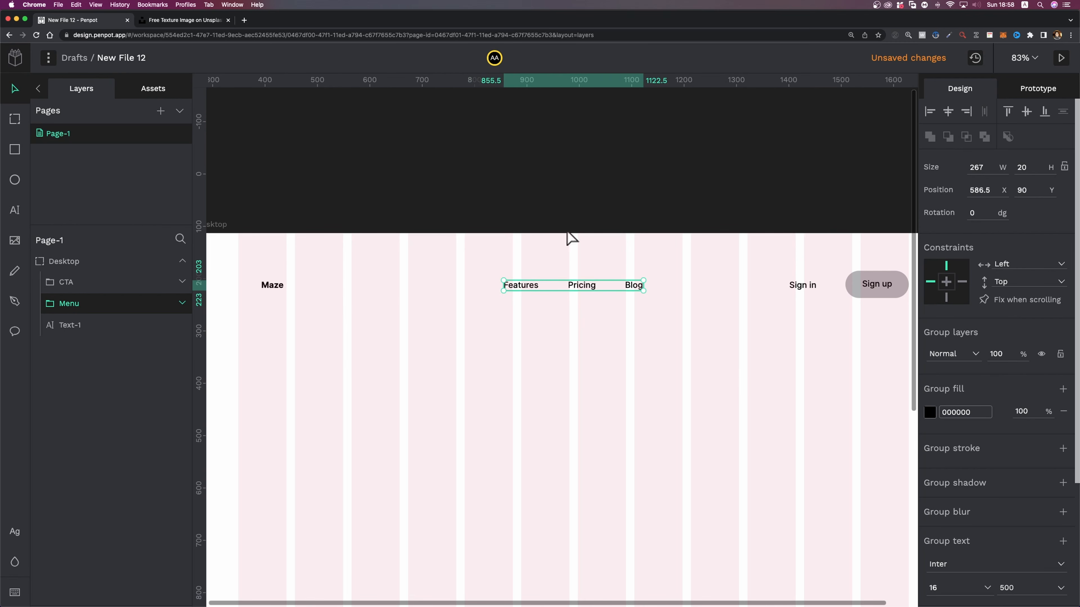
Step: Rename the Maze text layer Logo and move it to the first grid column's starting edge at X 80
scroll(578, 275, "left", 5)
scroll(494, 294, "up", 5)
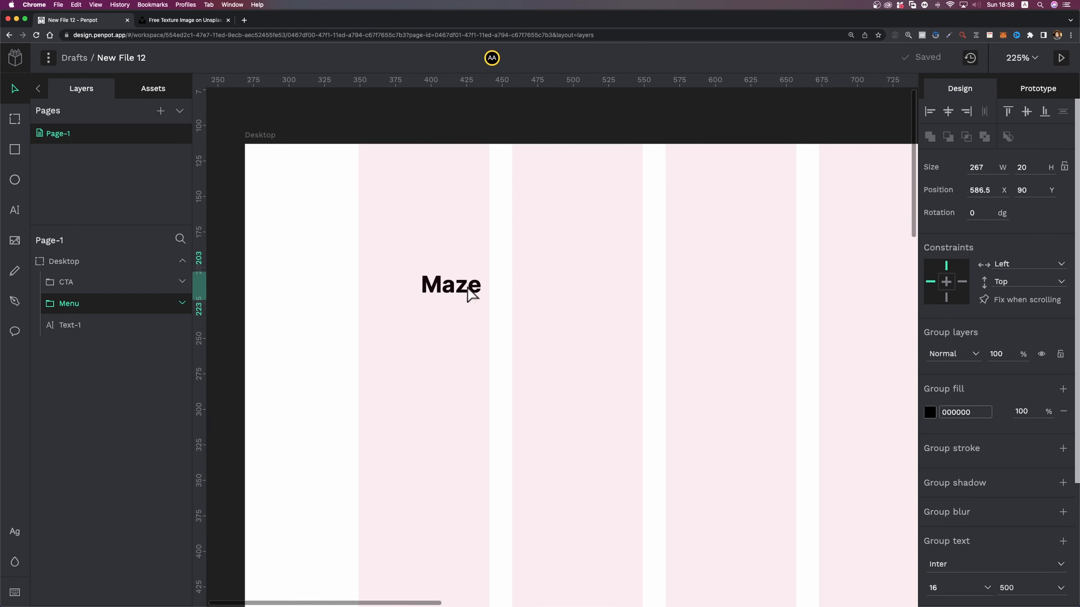
left_click(470, 293)
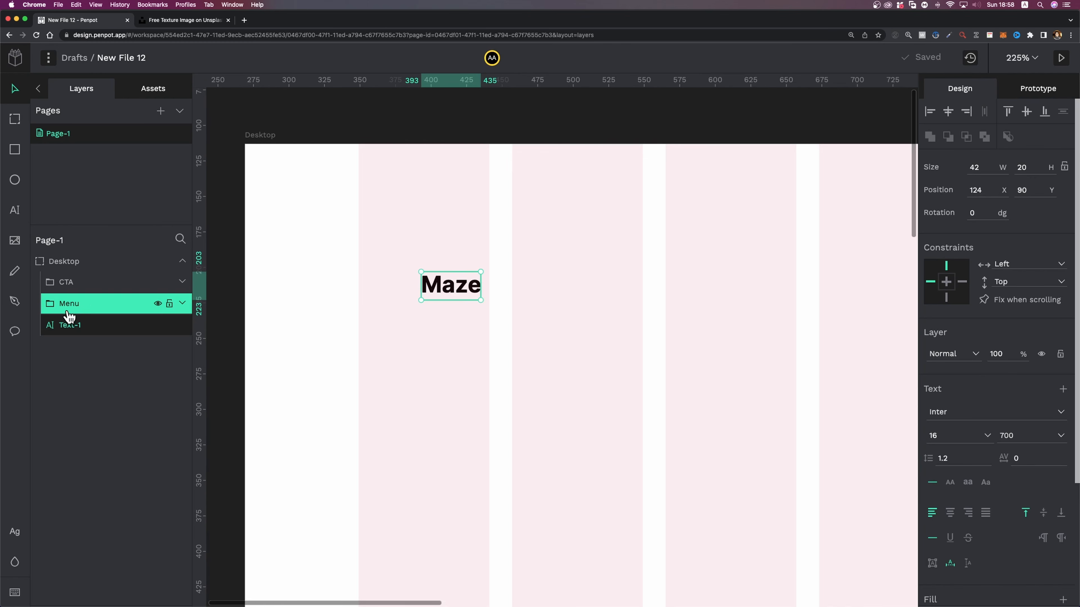
double_click(73, 324)
type("Logo")
key("Return")
left_click_drag(463, 294, 399, 293)
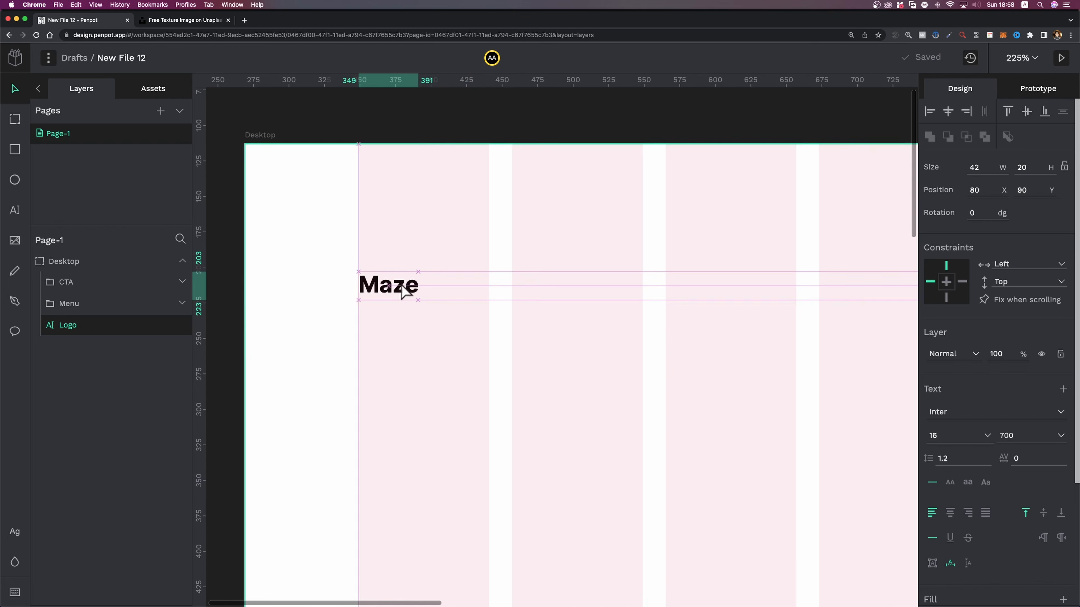
Step: Align the Logo, Menu group and CTA group with each other on their vertical centers
scroll(482, 272, "down", 10)
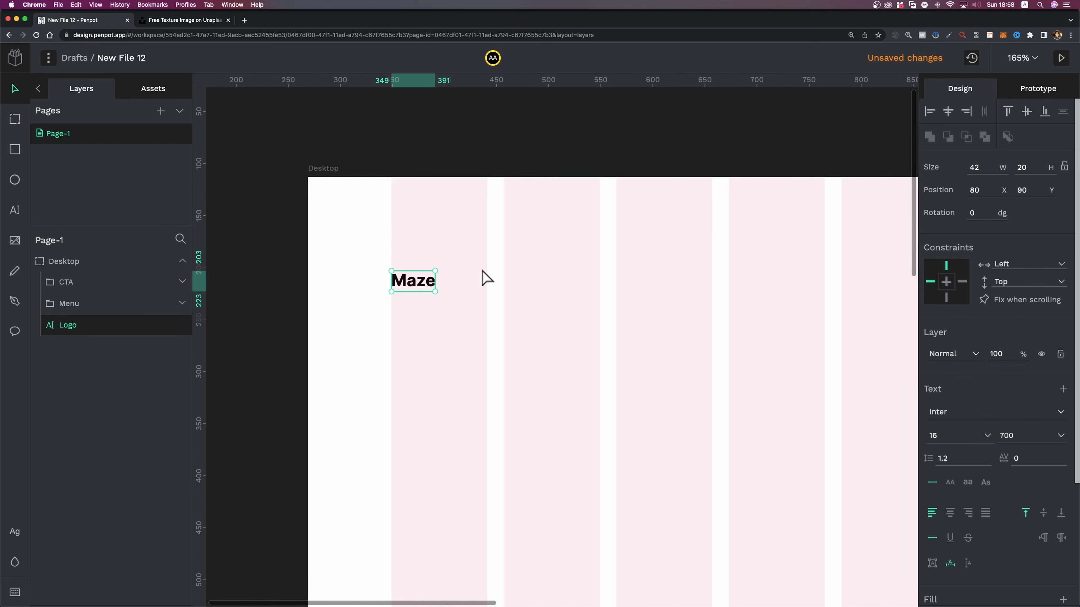
scroll(543, 272, "right", 2)
left_click(562, 272, "shift")
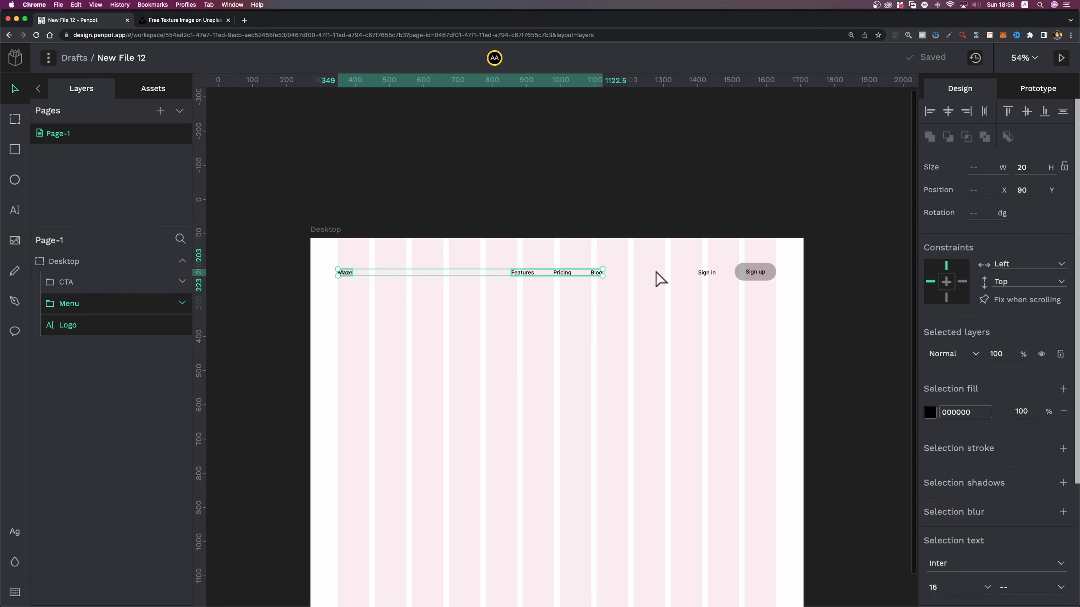
left_click(707, 274, "shift")
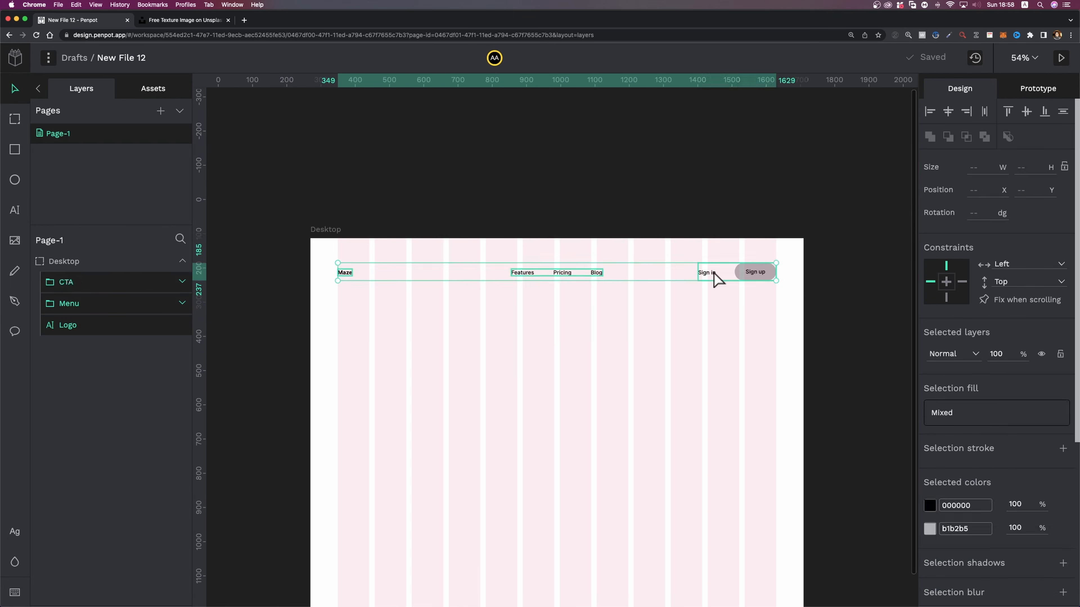
left_click(1027, 111)
scroll(589, 240, "up", 5)
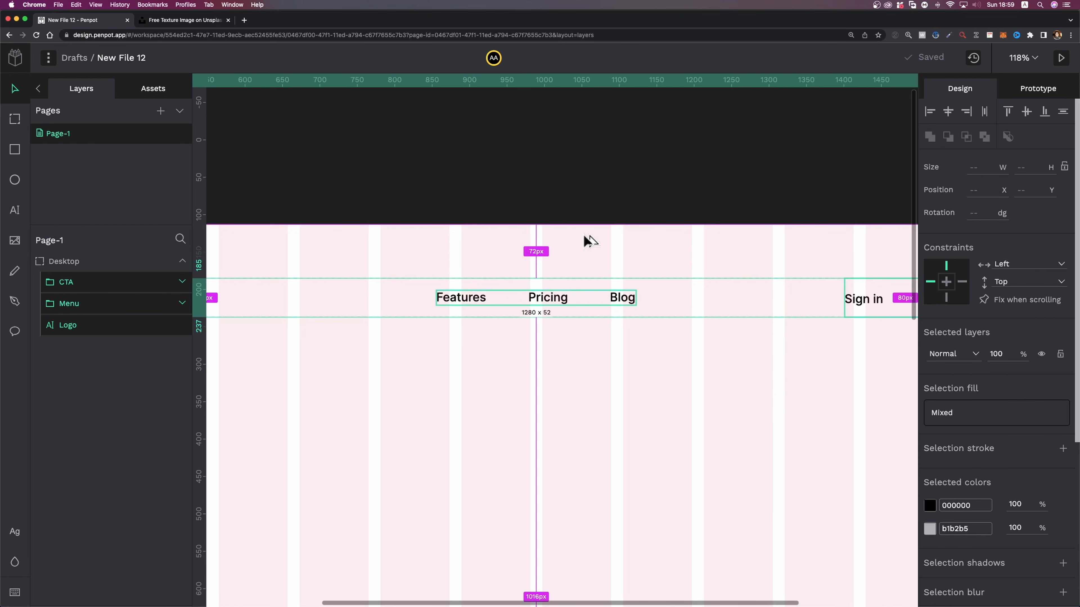
Step: Add the text "Upgrade your skills for a better future" in the empty area below the navigation bar
scroll(589, 241, "down", 4)
scroll(589, 243, "down", 4)
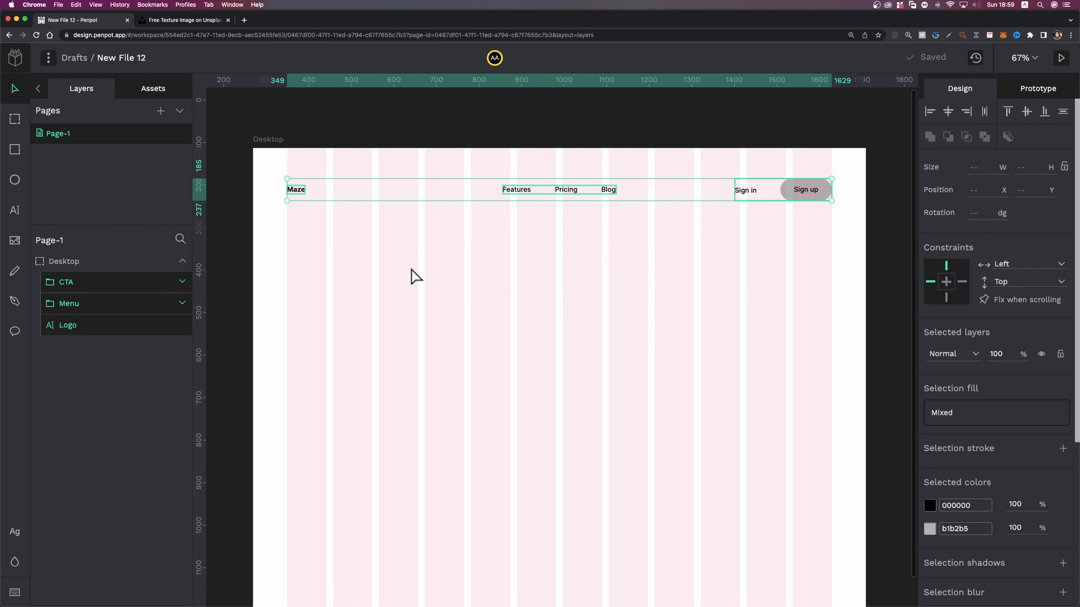
key("t")
left_click(481, 275)
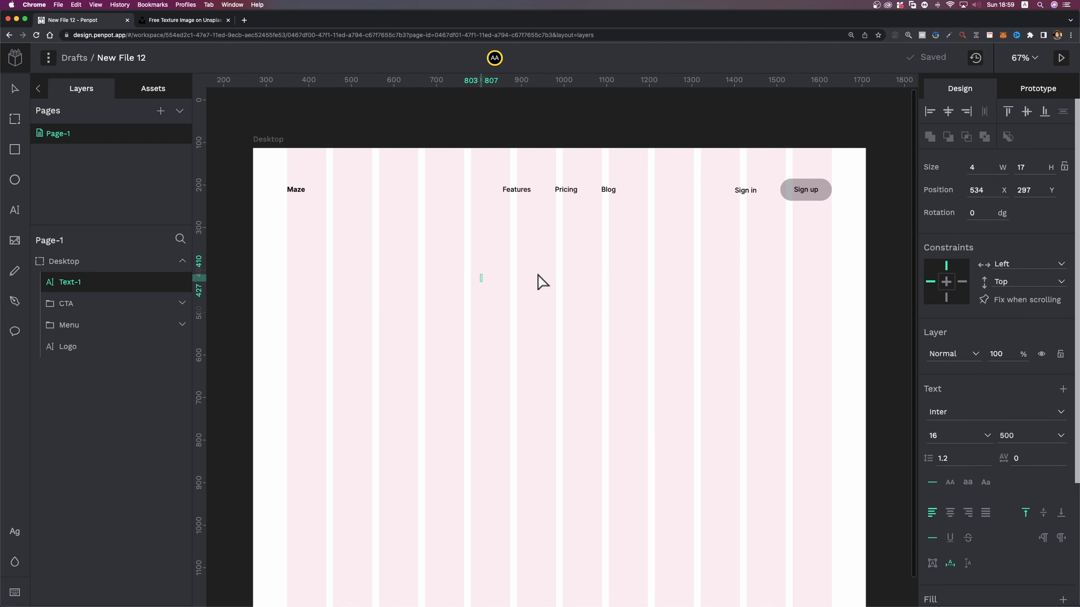
type("Upgrade your skills for a better future")
key("Escape")
Step: Set the "Upgrade your skills" heading to font size 52 and weight 800
scroll(986, 434, "down", 2)
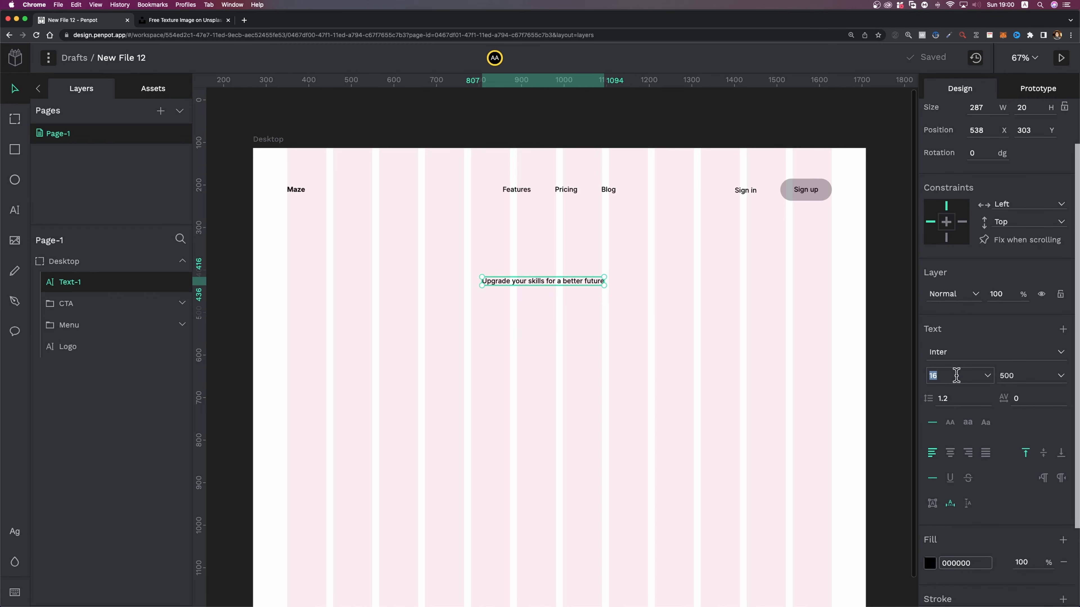
type("52")
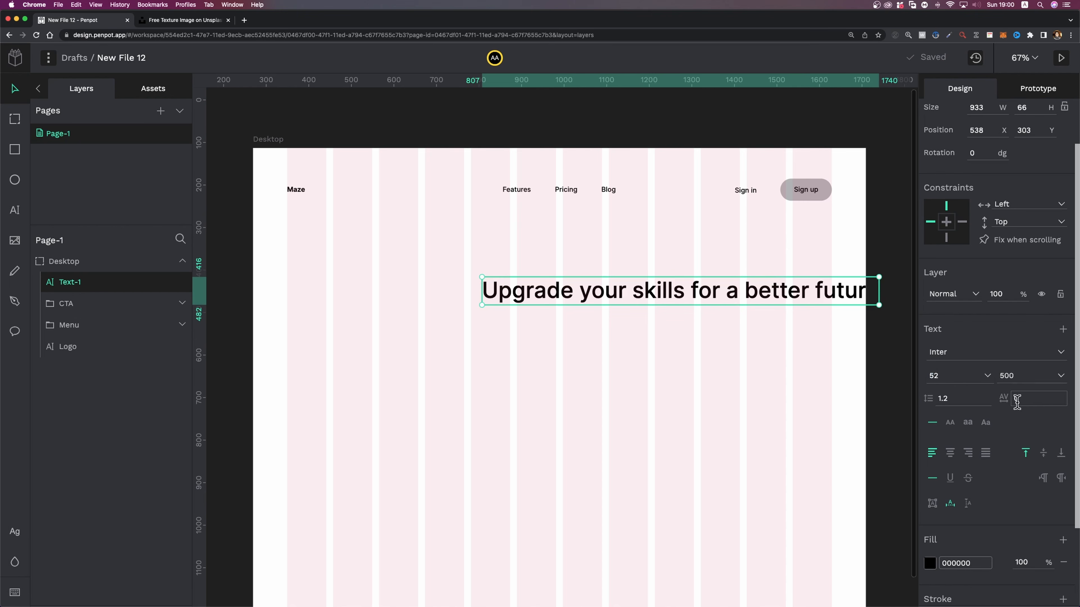
left_click(1042, 378)
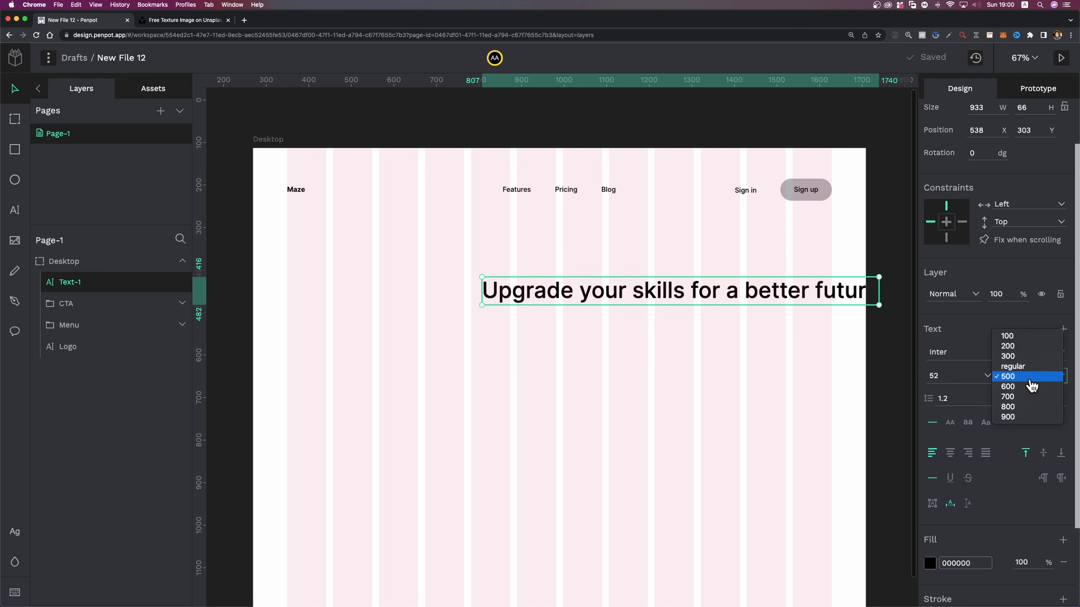
left_click(1008, 407)
Step: Move the heading to X 404, Y 270 and narrow its box to about 524 px so the text wraps onto two lines
left_click_drag(774, 310, 752, 309)
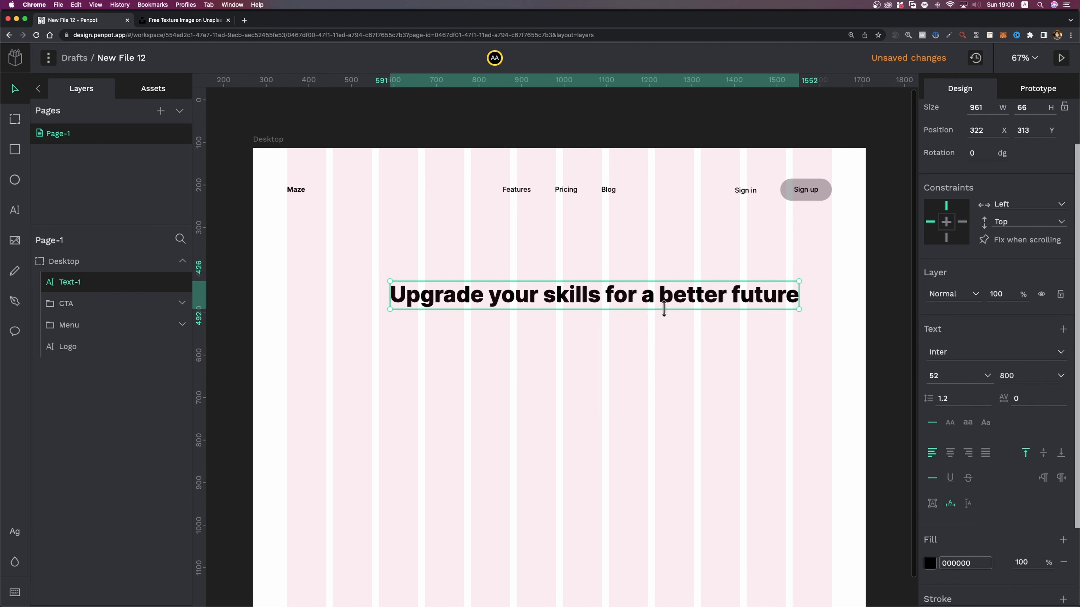
left_click_drag(653, 305, 599, 292)
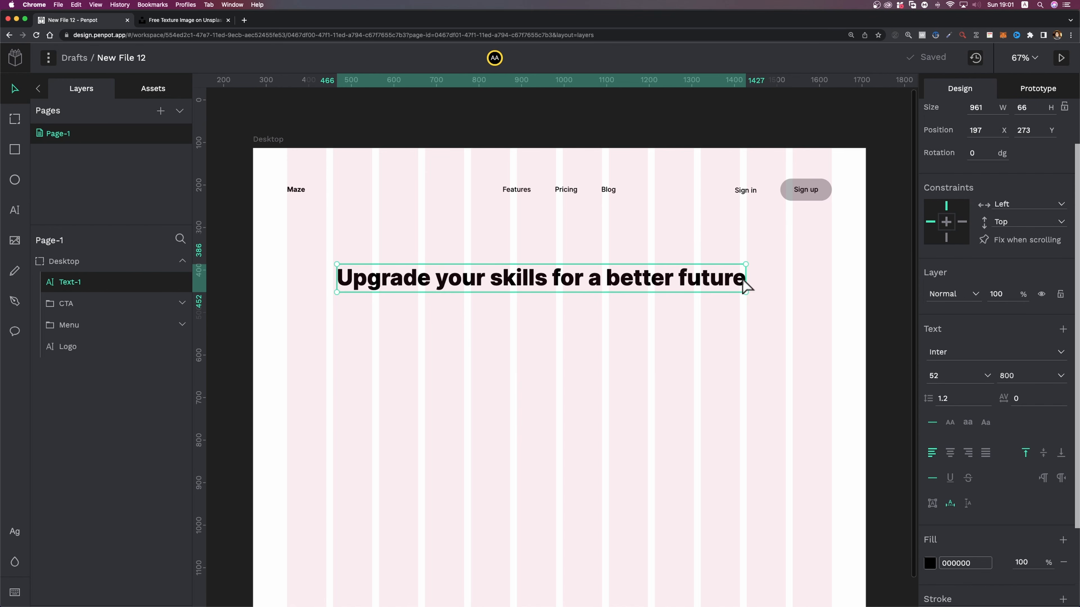
key("alt")
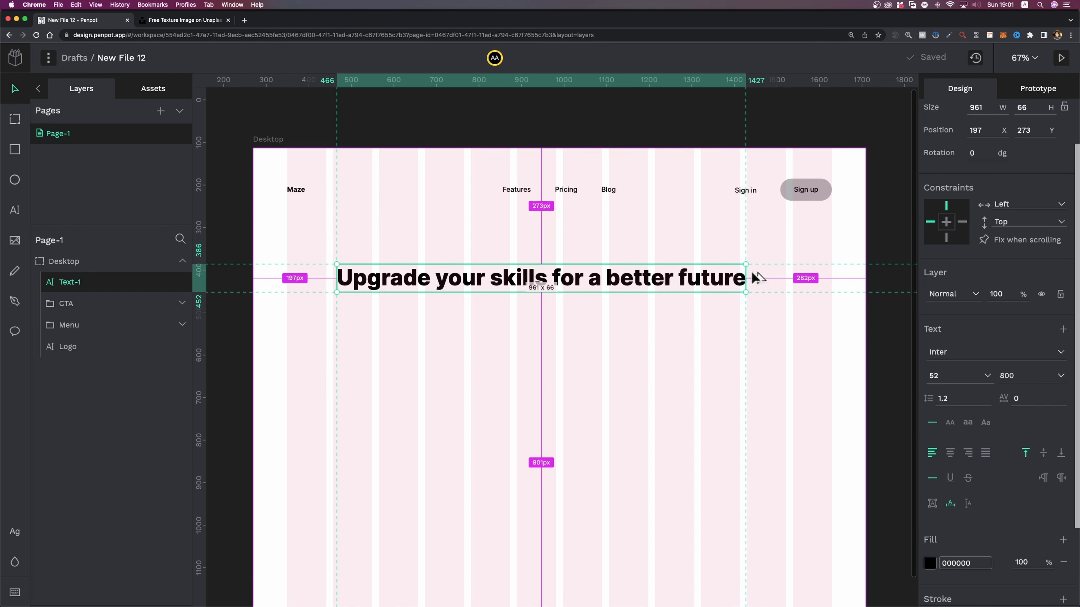
left_click_drag(745, 274, 585, 287)
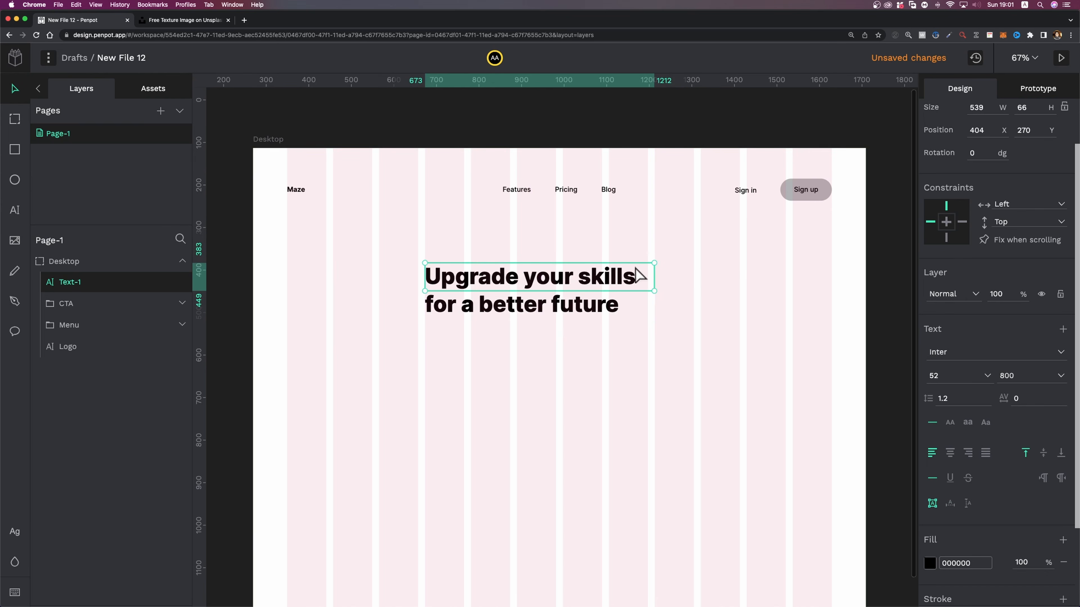
Step: Switch the heading's text box to auto height and center-align its text
scroll(638, 276, "up", 5)
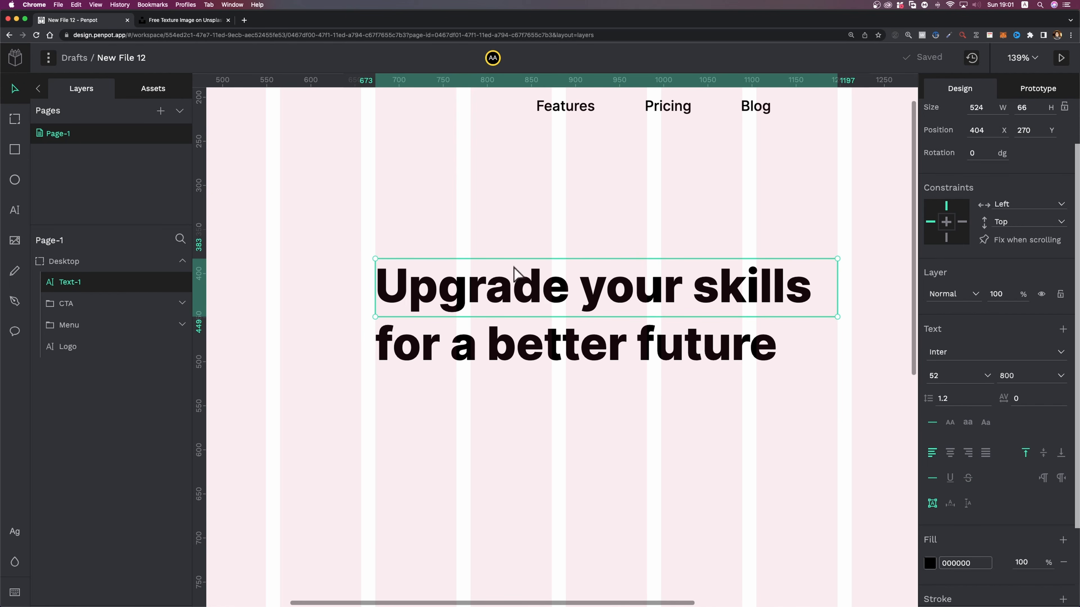
left_click(968, 503)
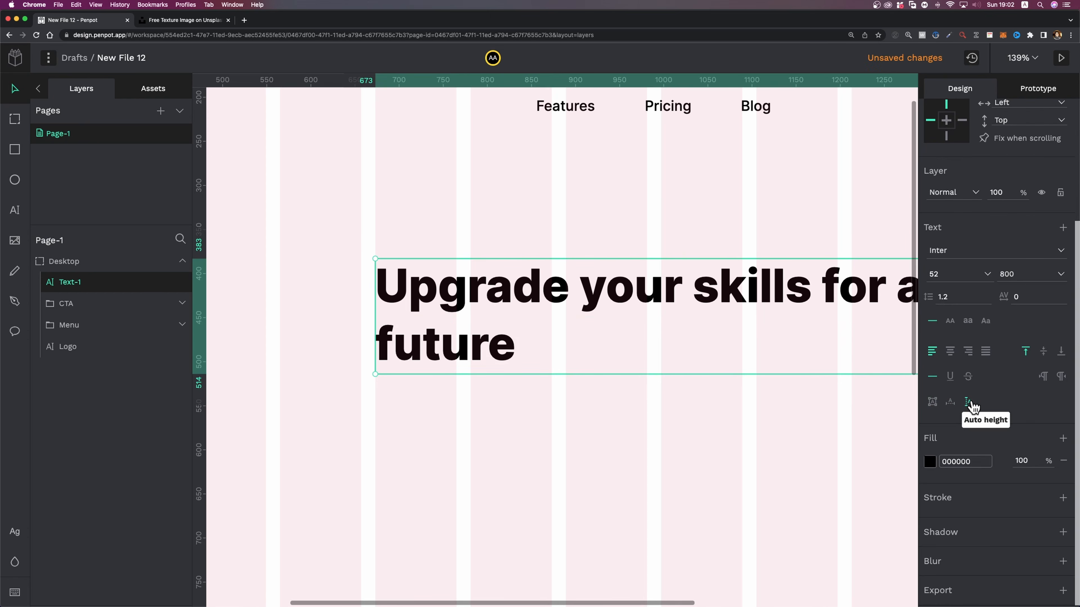
scroll(696, 360, "down", 5)
scroll(696, 359, "left", 3)
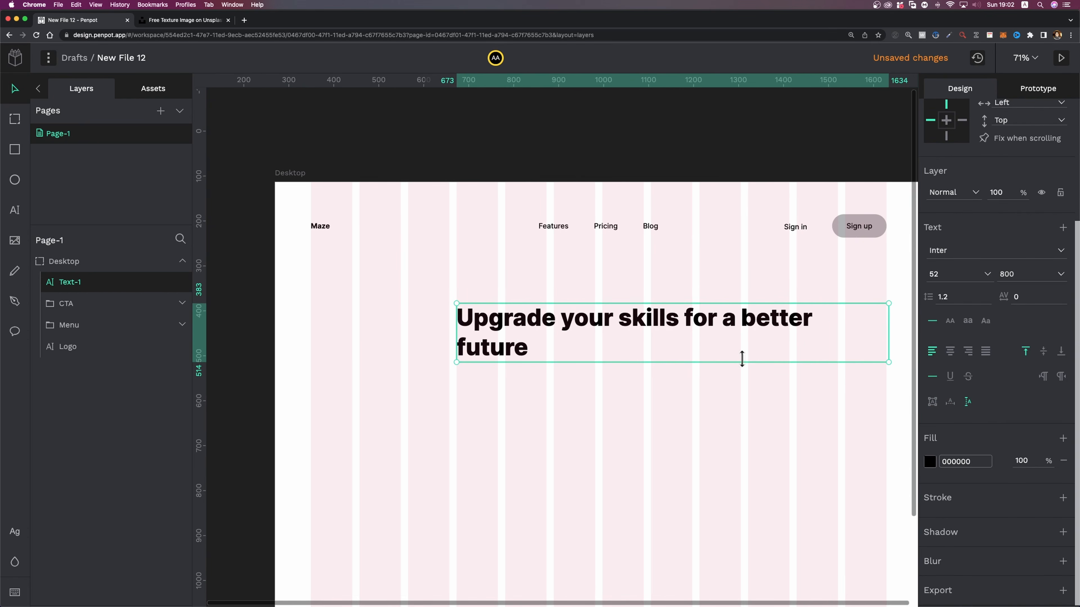
left_click(950, 350)
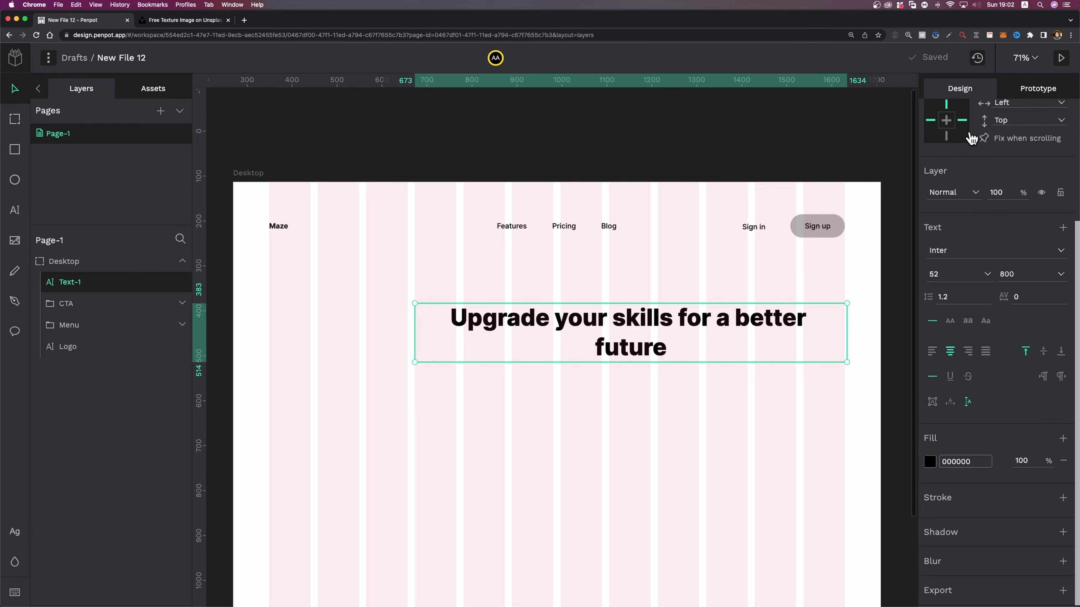
Step: Center the heading horizontally on the board and narrow its box to 632 px, positioned at X 404, Y 270
scroll(971, 138, "up", 4)
left_click(950, 117)
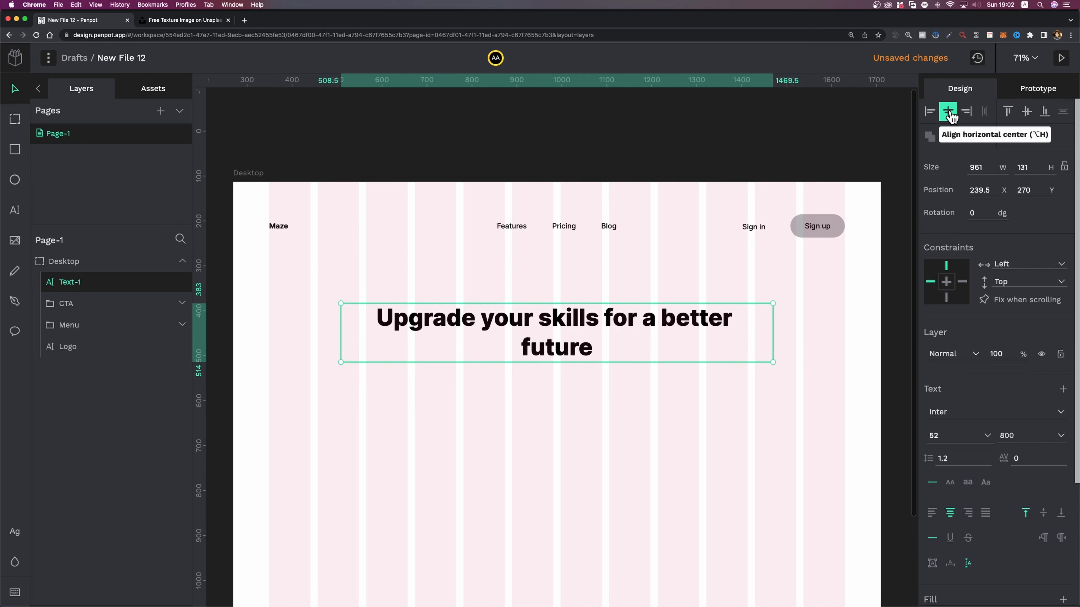
left_click_drag(772, 333, 625, 331)
scroll(687, 335, "up", 5)
left_click_drag(728, 319, 724, 307)
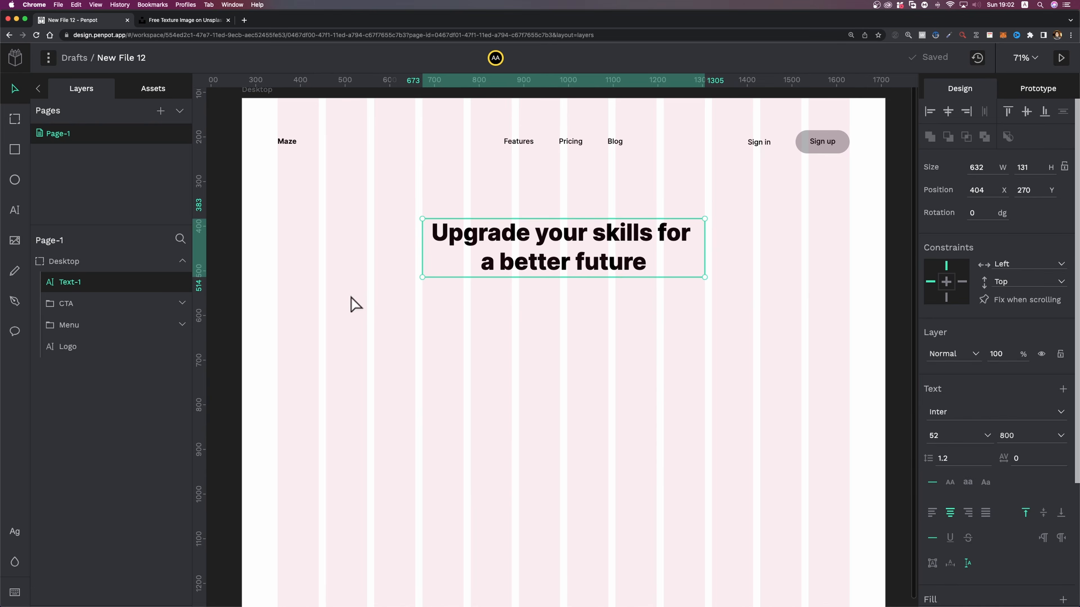
Step: Duplicate the heading at Y 430 and reword the copy as "Choose from over 3000 courses on topics like graphic design, UI/UX design, motion graphics, and much more."
key("super+d")
mouse_move(583, 310)
left_mouse_down()
mouse_move(585, 322)
mouse_move(575, 311)
left_mouse_up()
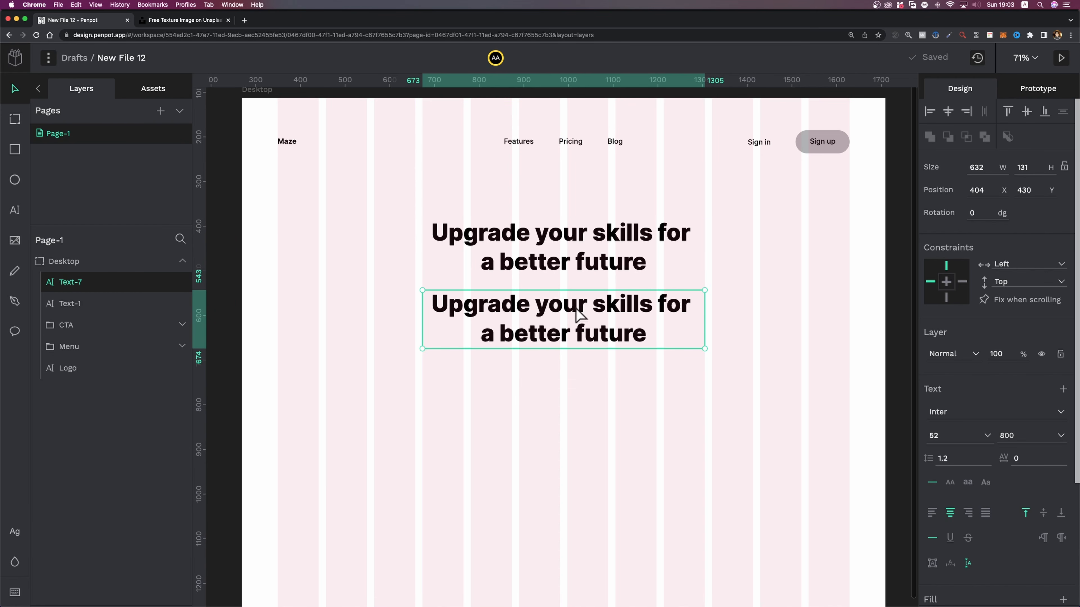
double_click(580, 314)
type("Choose from over 3000 courses on topics like graphic design, UI/UX design, motion graphics, and much more.")
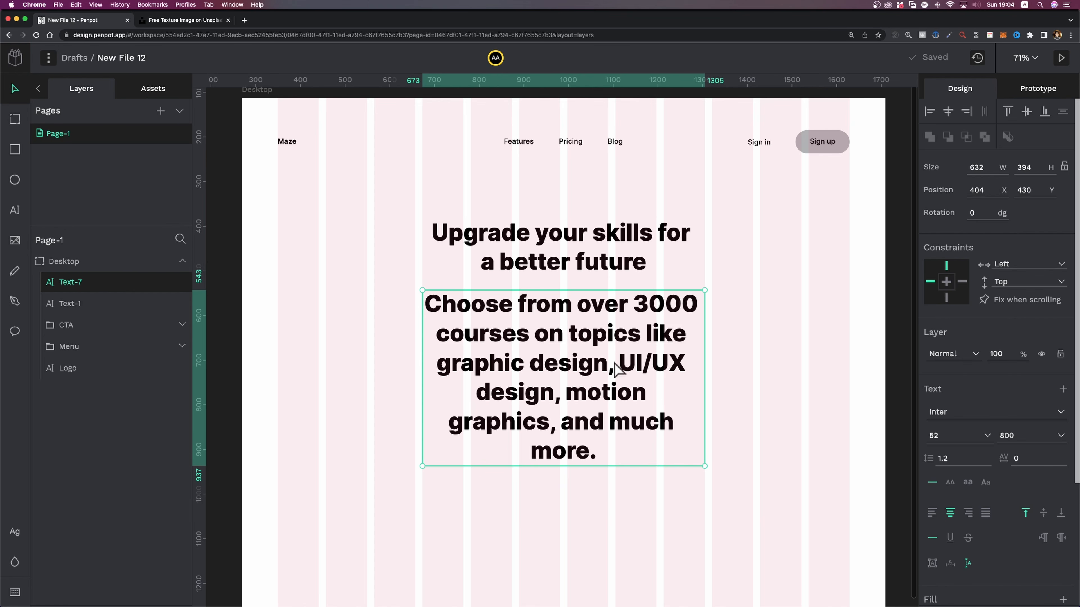
Step: Set the "Choose from over 3000 courses" paragraph to font size 22 and weight 500
left_click(959, 433)
left_click(1024, 440)
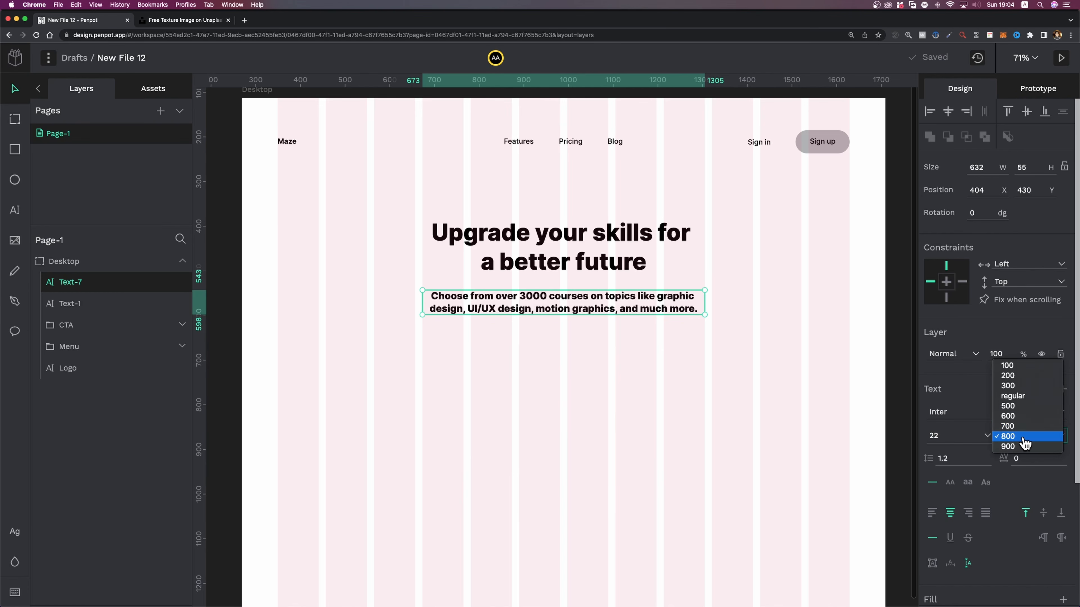
left_click(1024, 406)
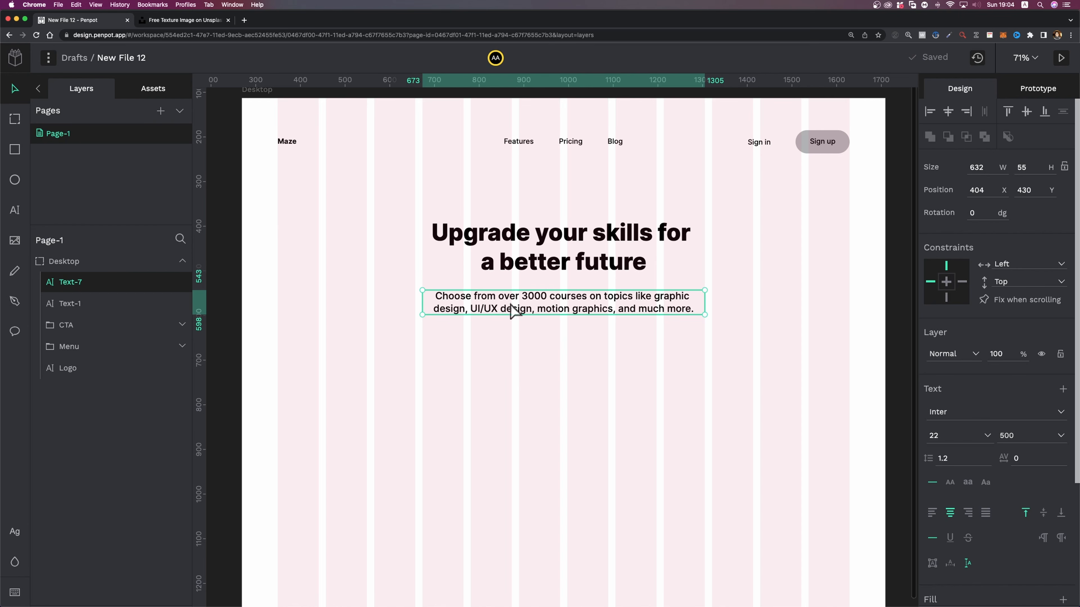
Step: Set the paragraph's line height to 1.56 and widen its box to 848 px, positioned at X 296, Y 430
scroll(938, 410, "down", 2)
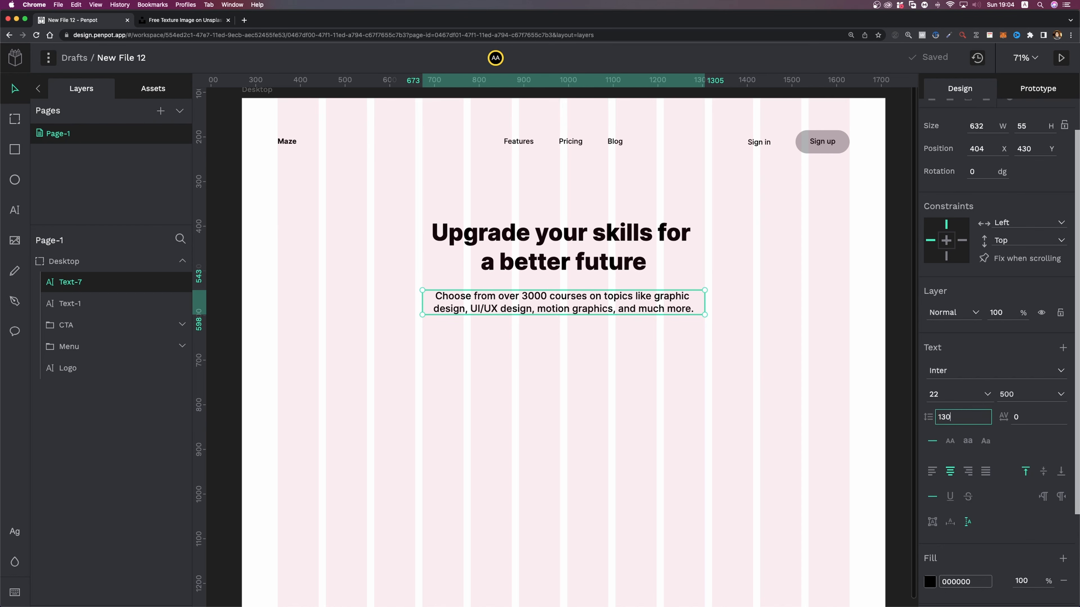
key("Return")
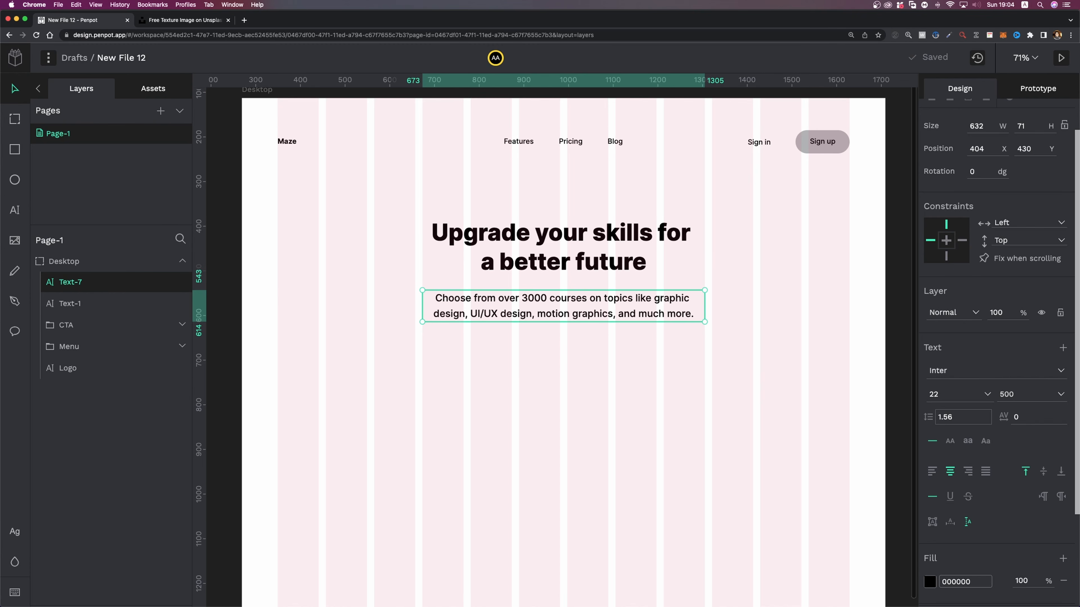
scroll(697, 310, "up", 5)
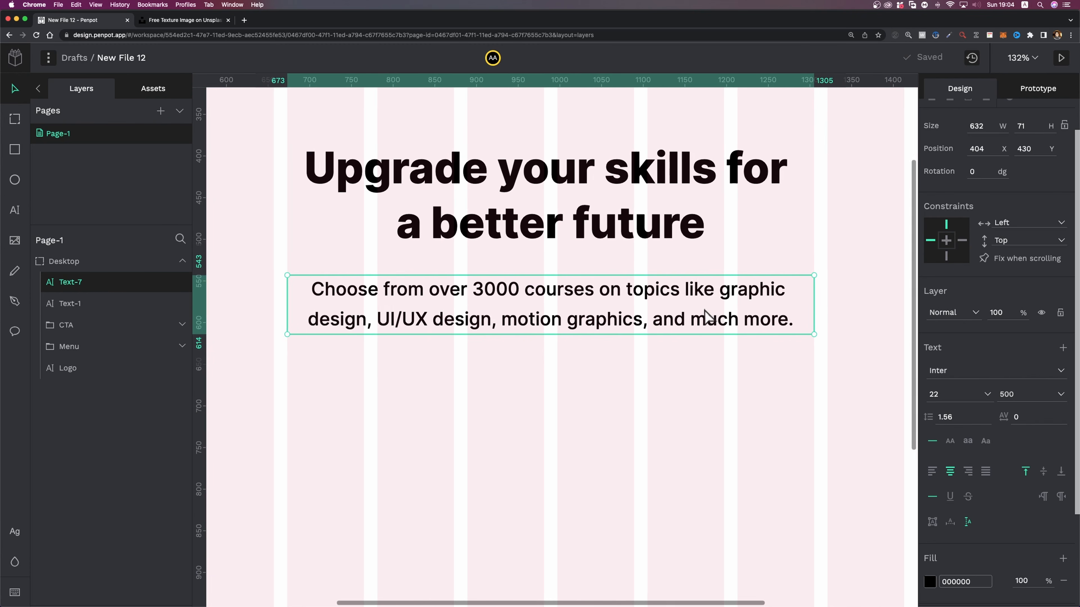
scroll(706, 317, "down", 3)
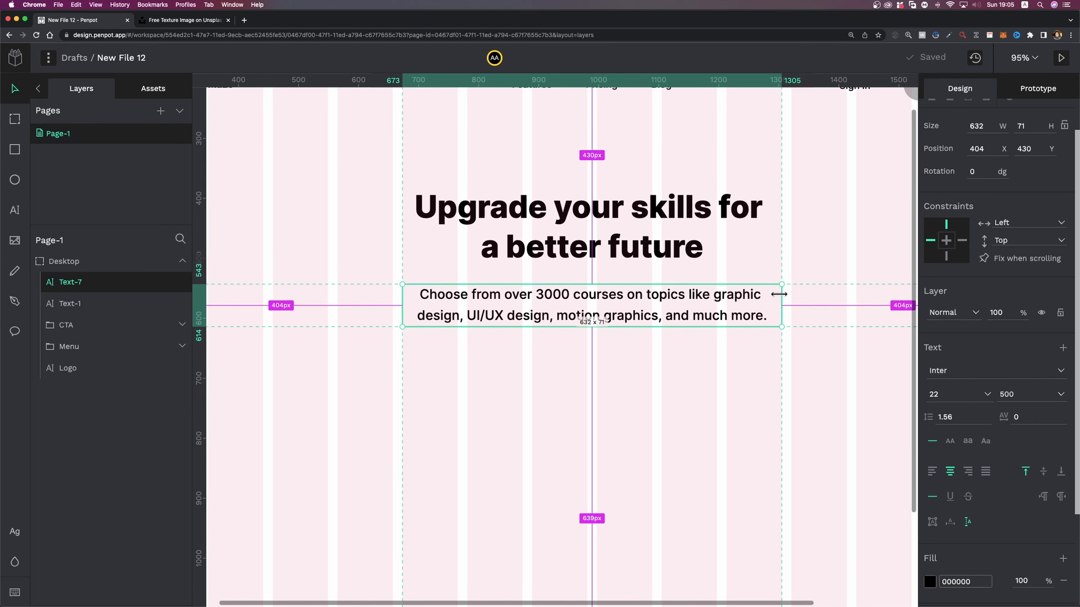
left_click_drag(780, 297, 910, 297)
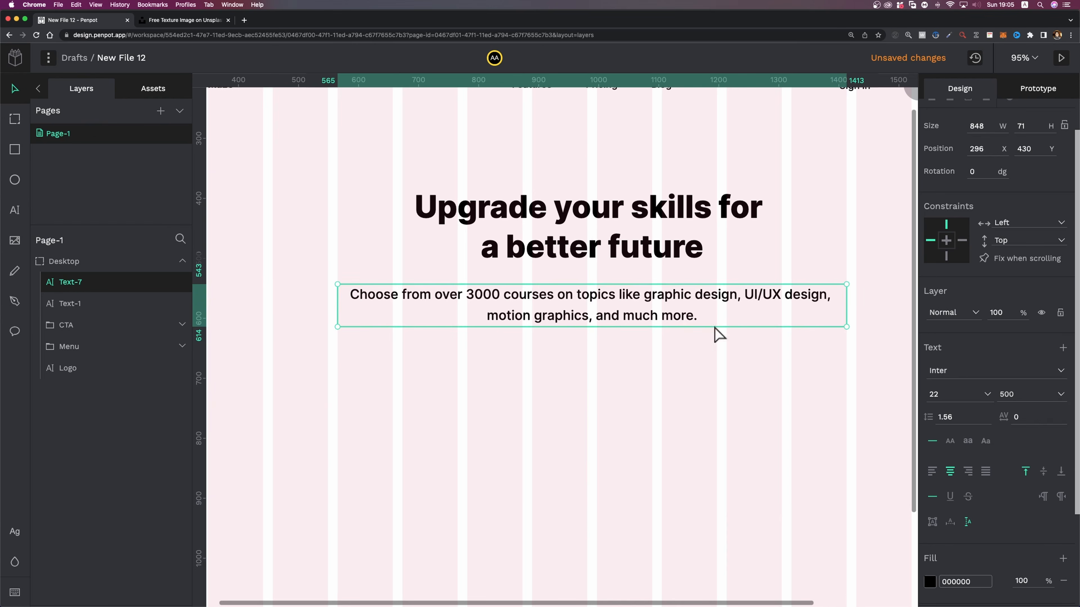
scroll(716, 301, "down", 3)
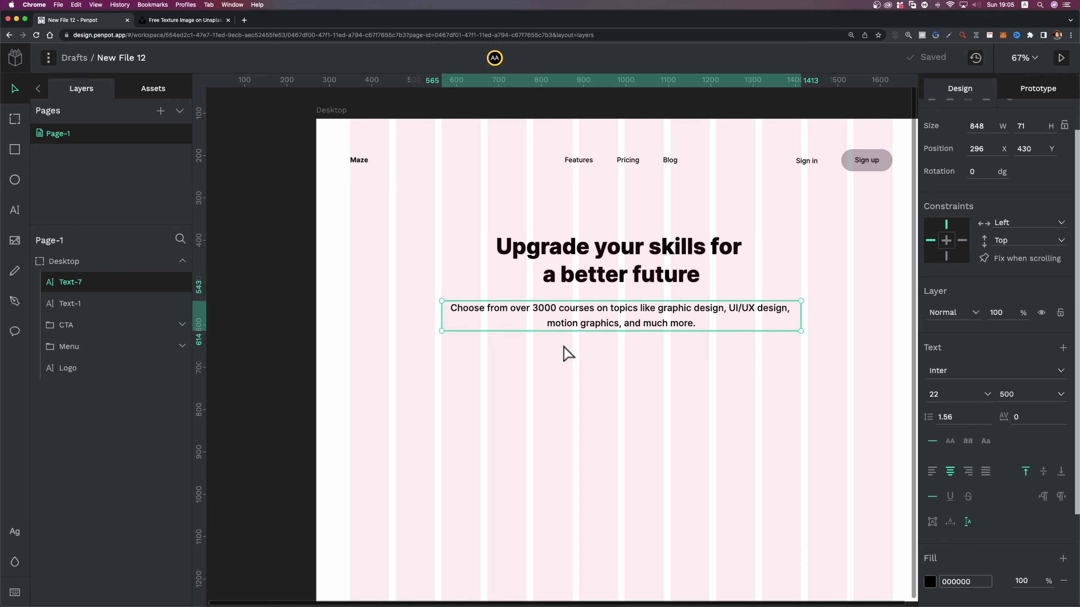
left_click(548, 369)
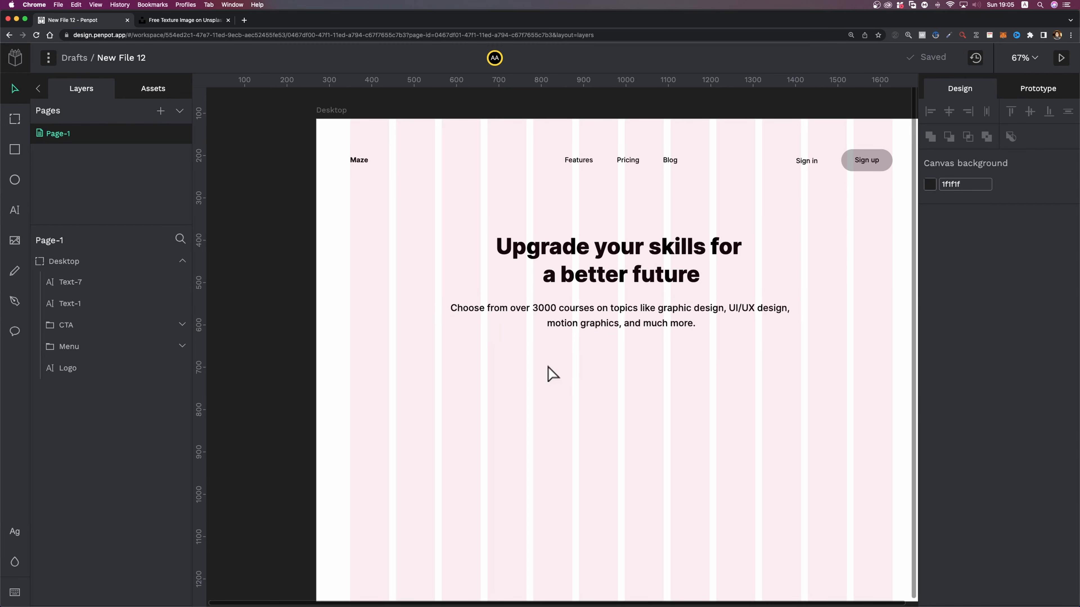
Step: Draw a rectangle 200 px wide below the paragraph at X 404, Y 542 and set its height to 56 px
scroll(573, 372, "up", 1)
scroll(574, 374, "up", 5)
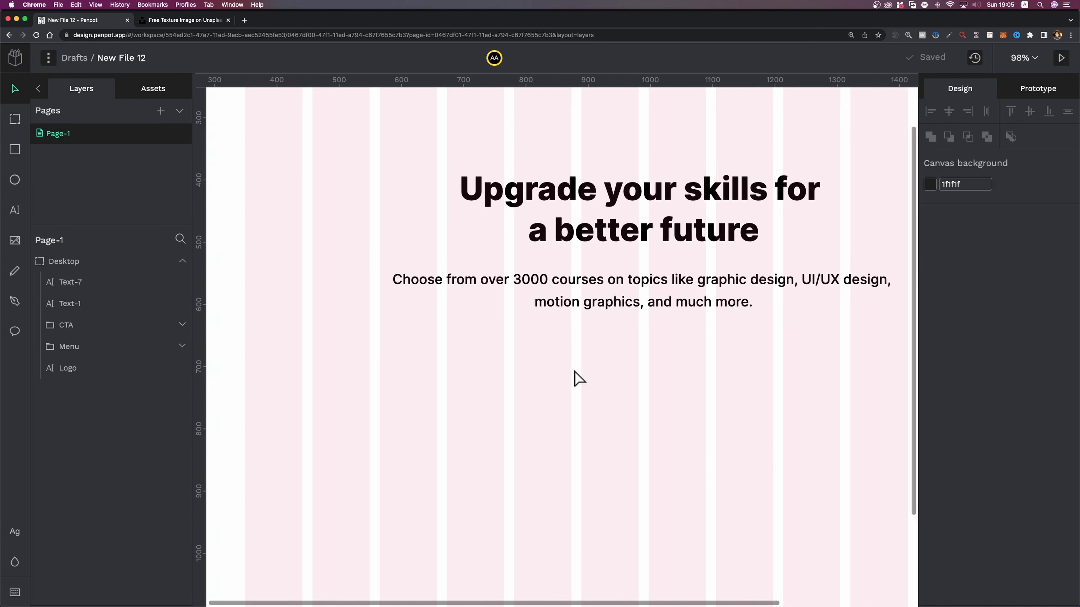
key("r")
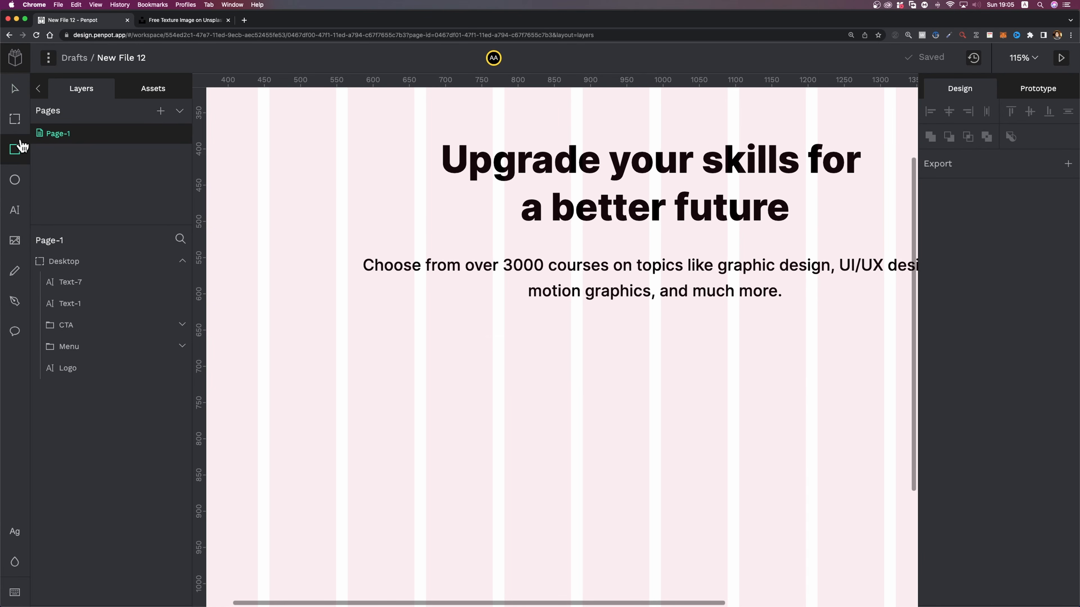
mouse_move(426, 334)
left_mouse_down()
mouse_move(581, 374)
mouse_move(570, 390)
left_mouse_up()
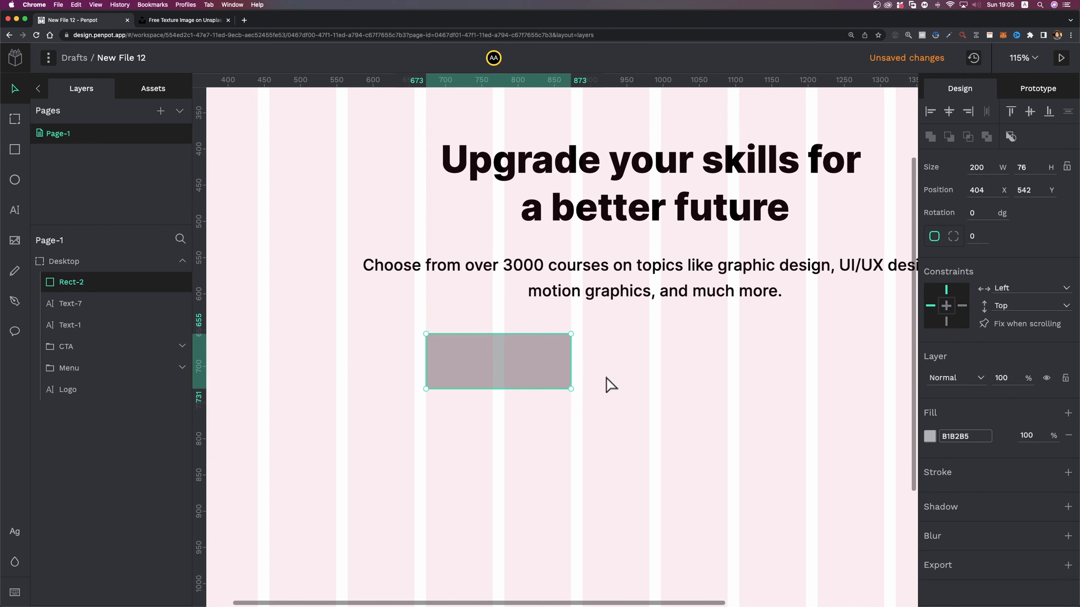
left_click(1030, 167)
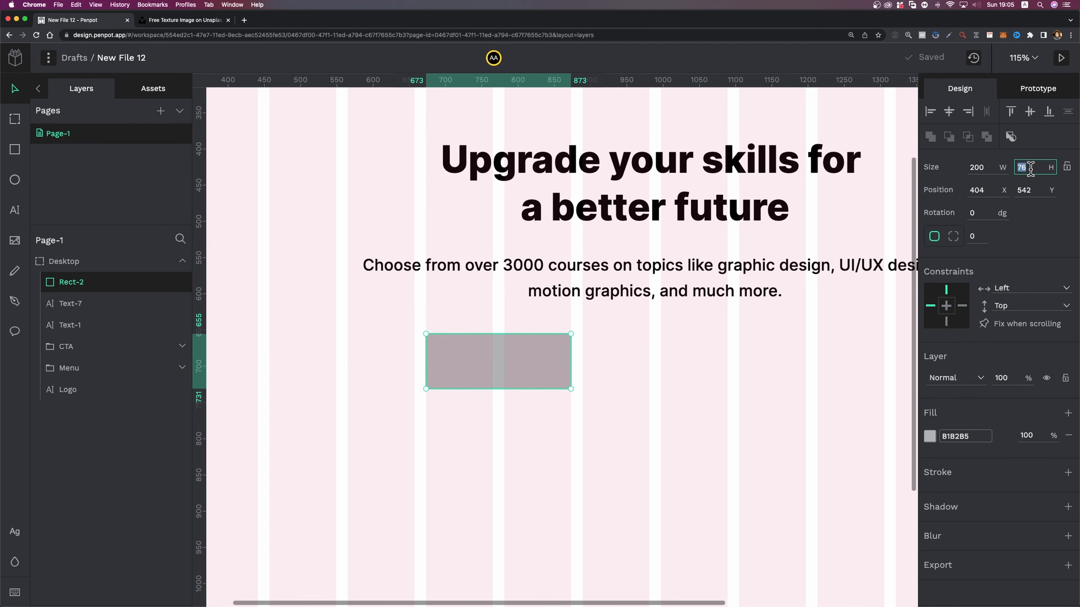
type("56")
key("Return")
Step: Round the rectangle's corners to a radius of 50 to form a pill-shaped button
scroll(514, 332, "up", 3)
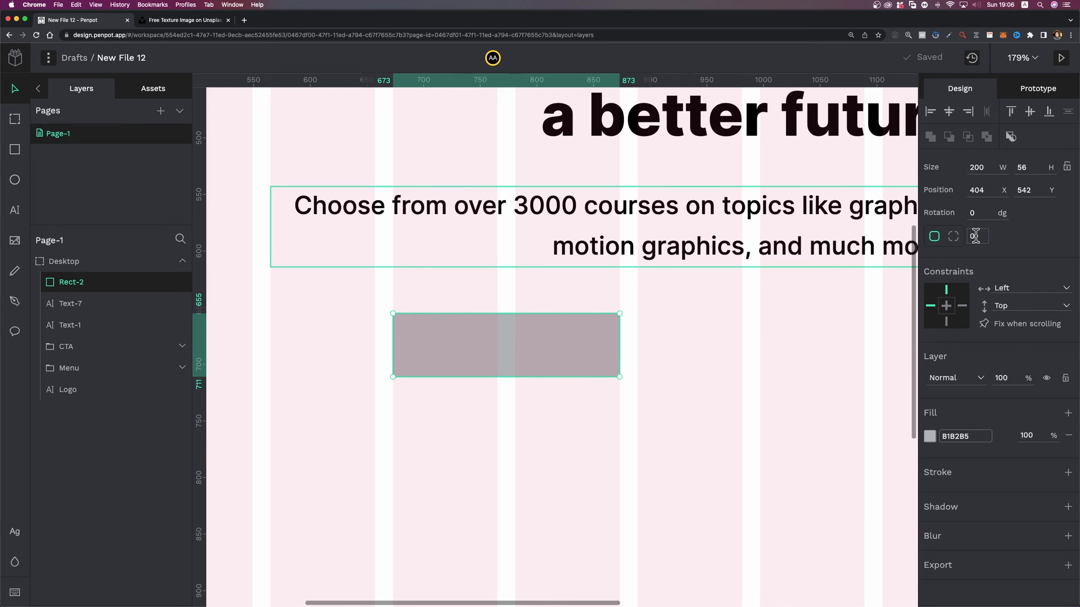
type("99")
key("Return")
Step: Add a "Get Started" text label and move it onto the pill-shaped rectangle at X 443, Y 556
key("t")
left_click(498, 345)
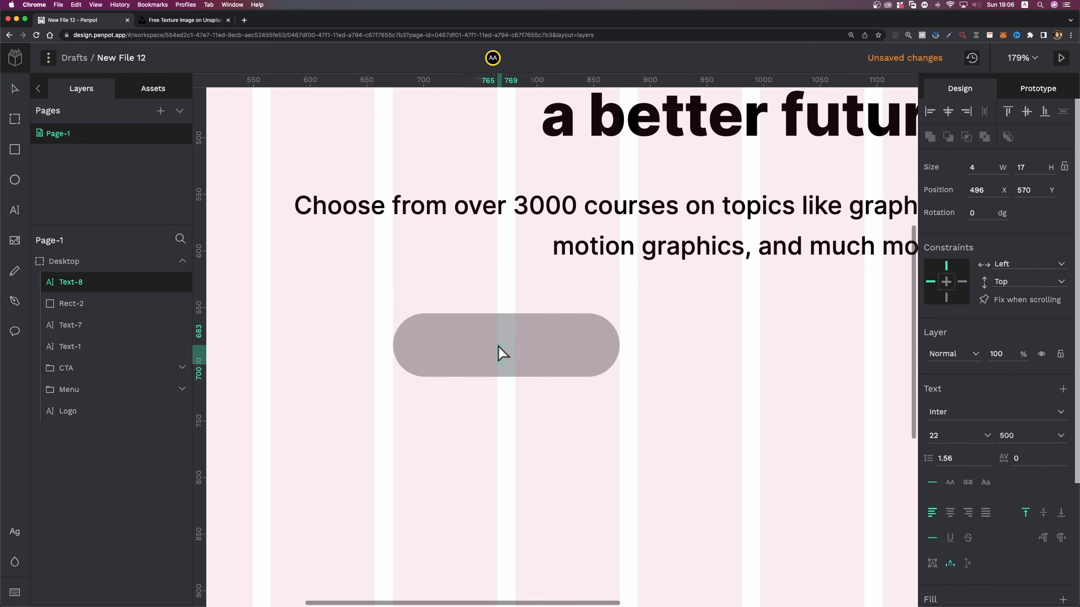
type("G")
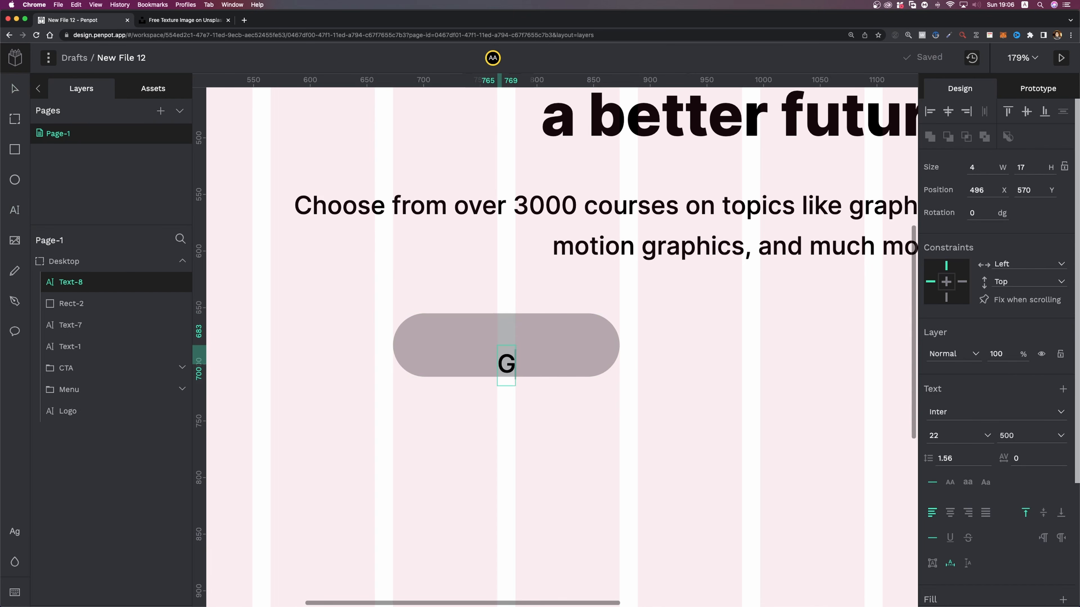
type("et Started")
key("Escape")
left_click_drag(578, 356, 512, 350)
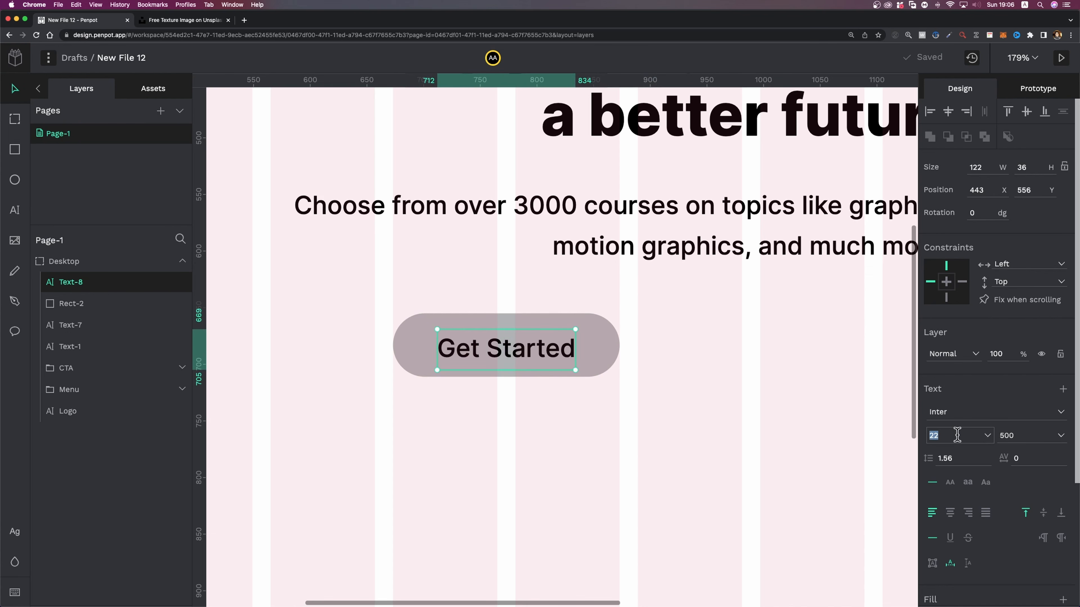
Step: Set the "Get Started" label's font size to 16 and center it horizontally and vertically on the rectangle
type("16")
key("Return")
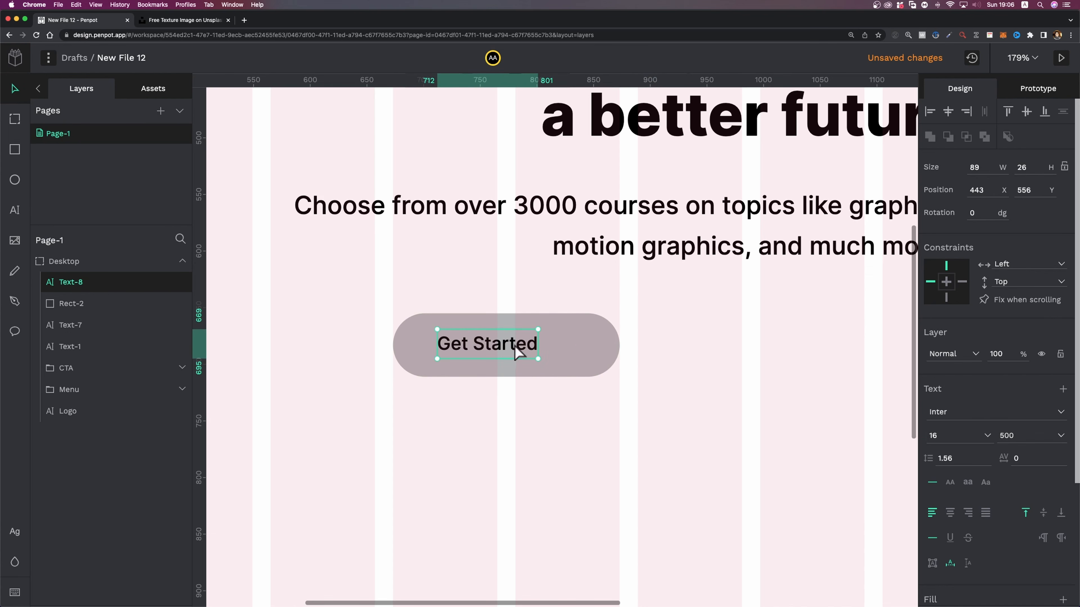
left_click(597, 353, "shift")
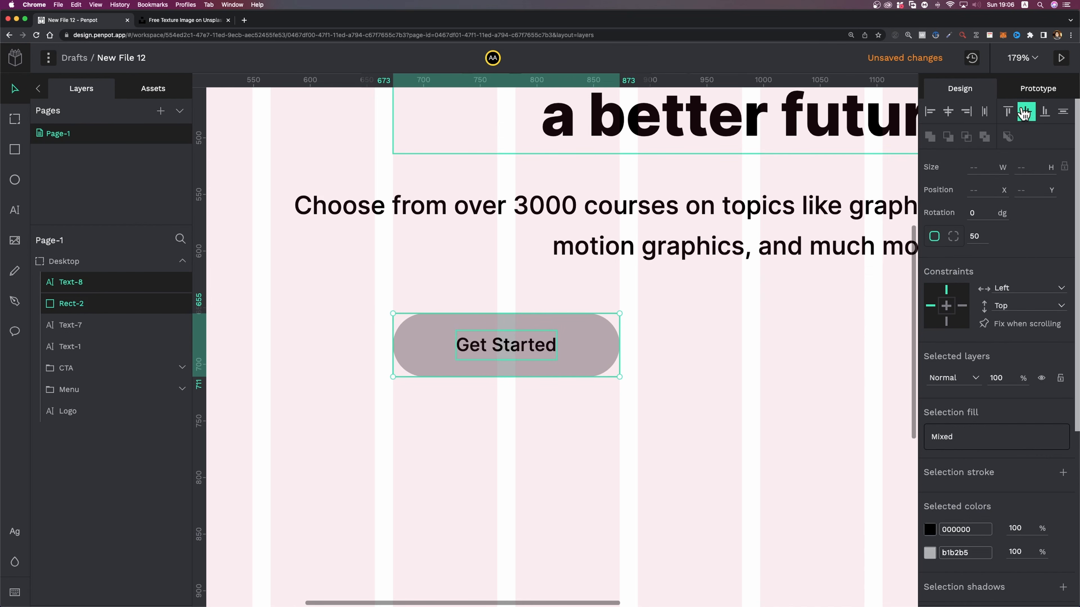
Step: Set the button rectangle's height to 58 px and vertically re-center the "Get Started" label on it
left_click(539, 329)
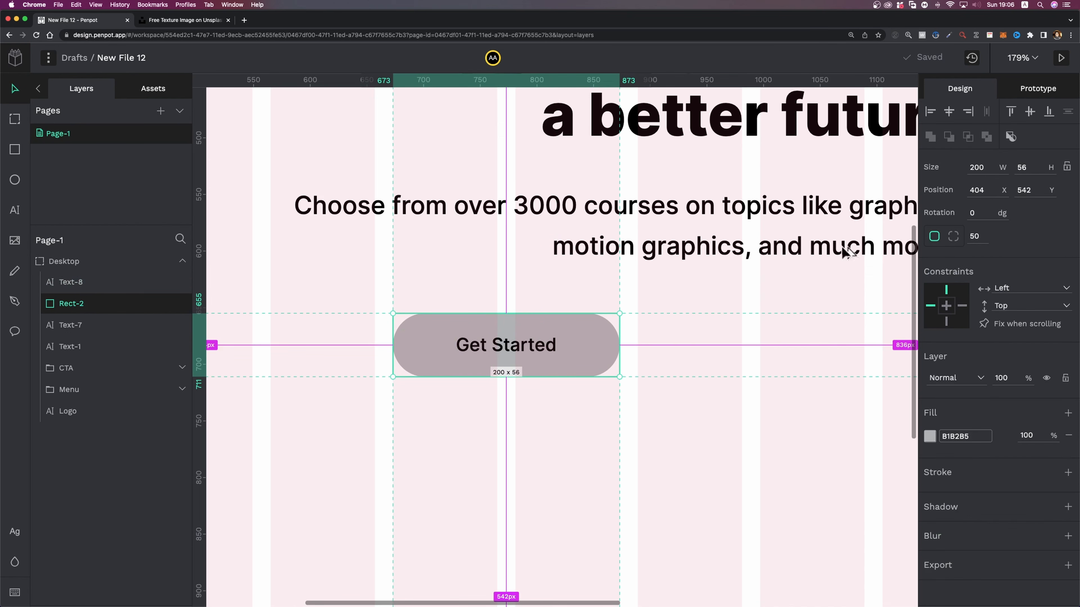
left_click(1040, 168)
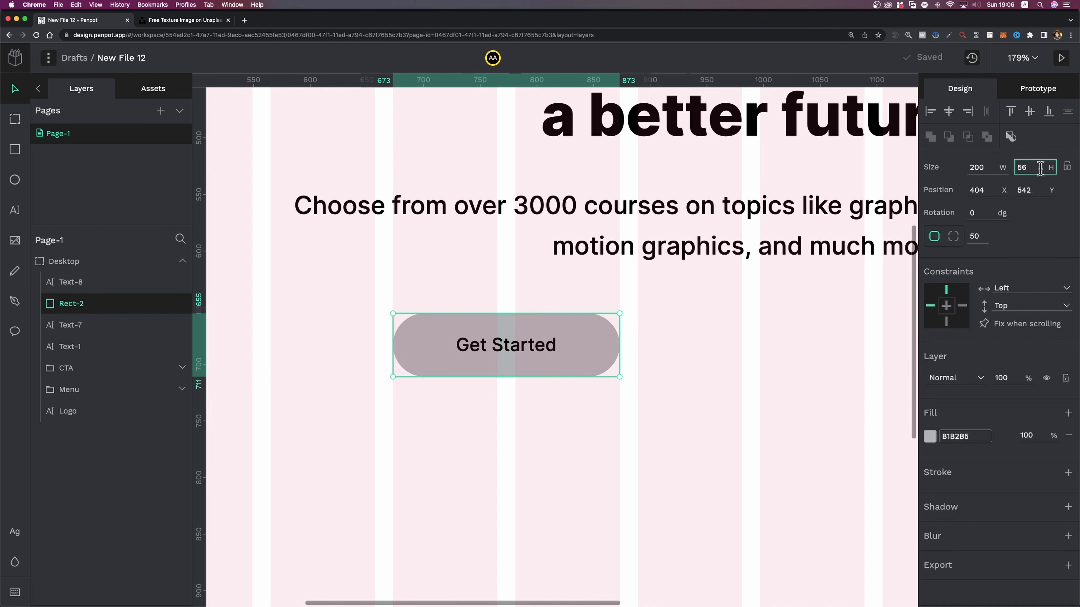
key("Return")
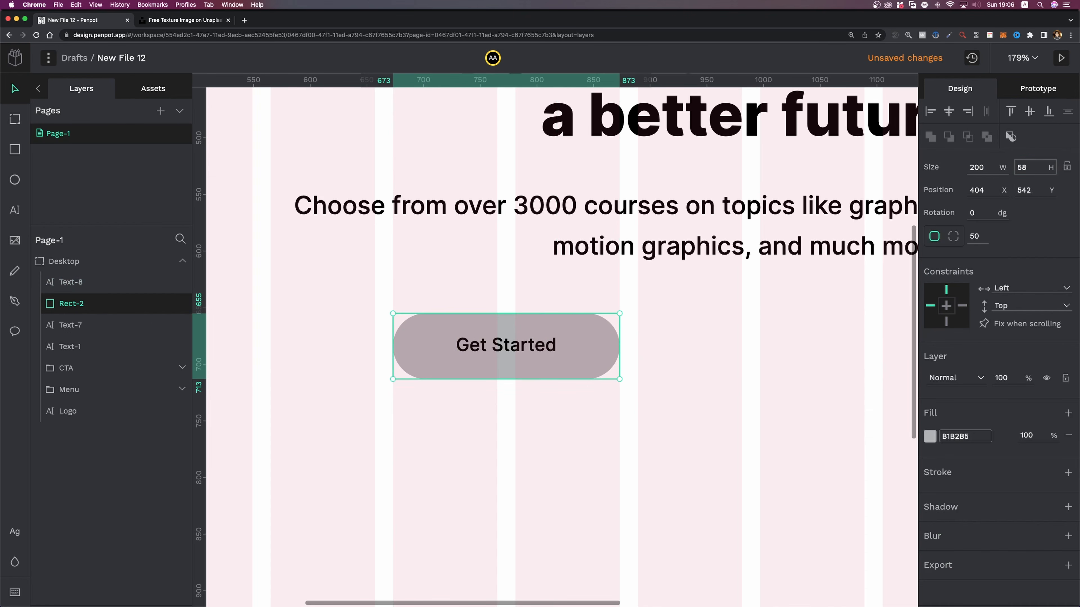
left_click(415, 348, "shift")
left_click(566, 418)
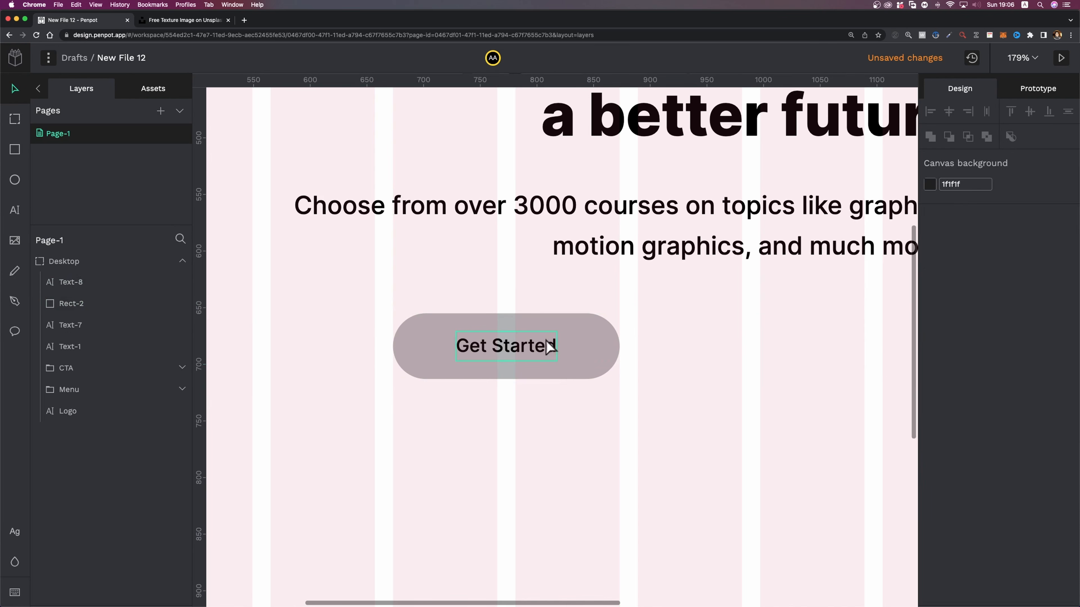
Step: Group the "Get Started" label with its rectangle and place a duplicate of the group beside it at X 620, Y 542
left_click(549, 345)
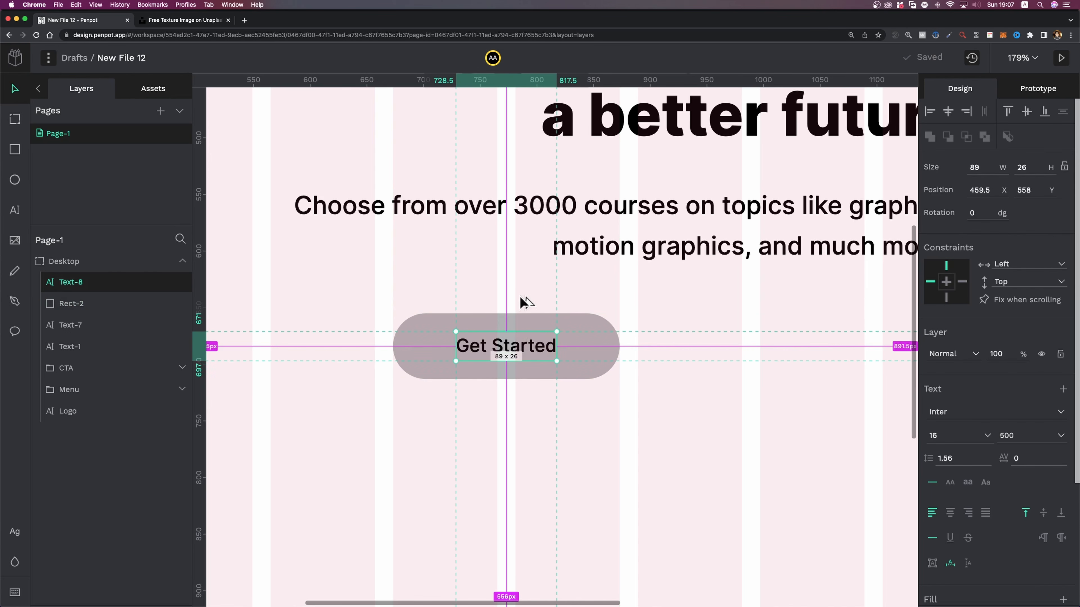
left_click(565, 360, "shift")
key("super+g")
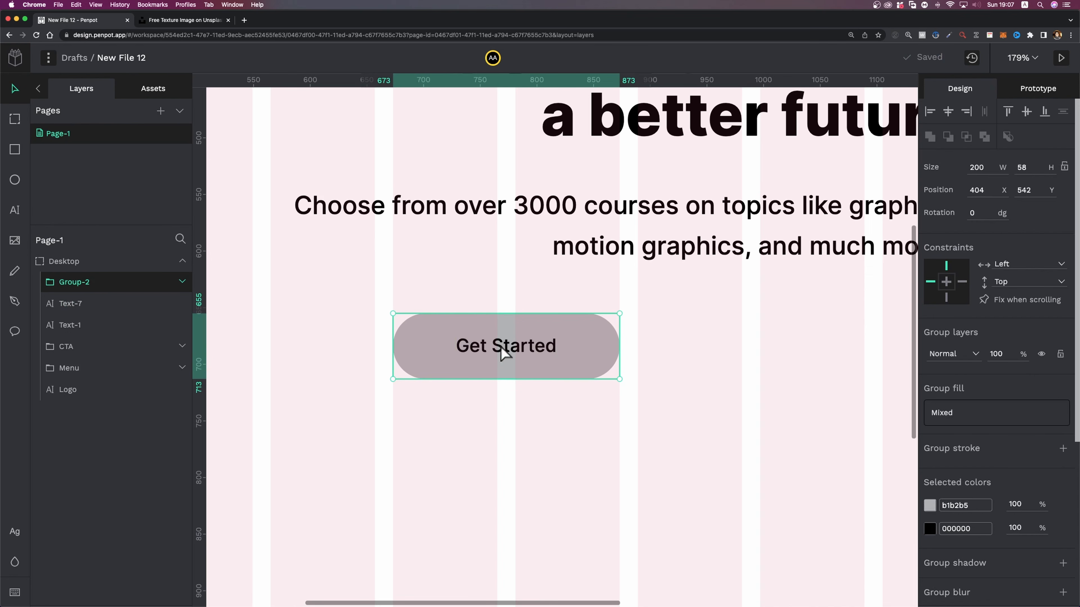
key("super+g")
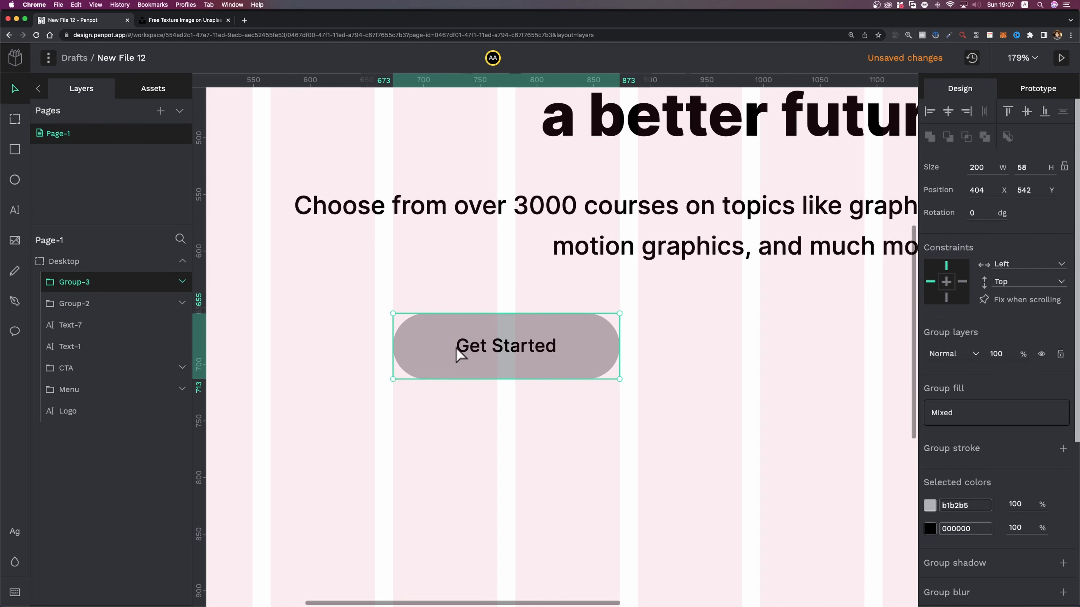
left_click_drag(462, 348, 692, 349)
Step: Change the duplicated button's label to "Learn More" and center it horizontally on its rectangle
scroll(692, 349, "up", 5)
double_click(730, 345)
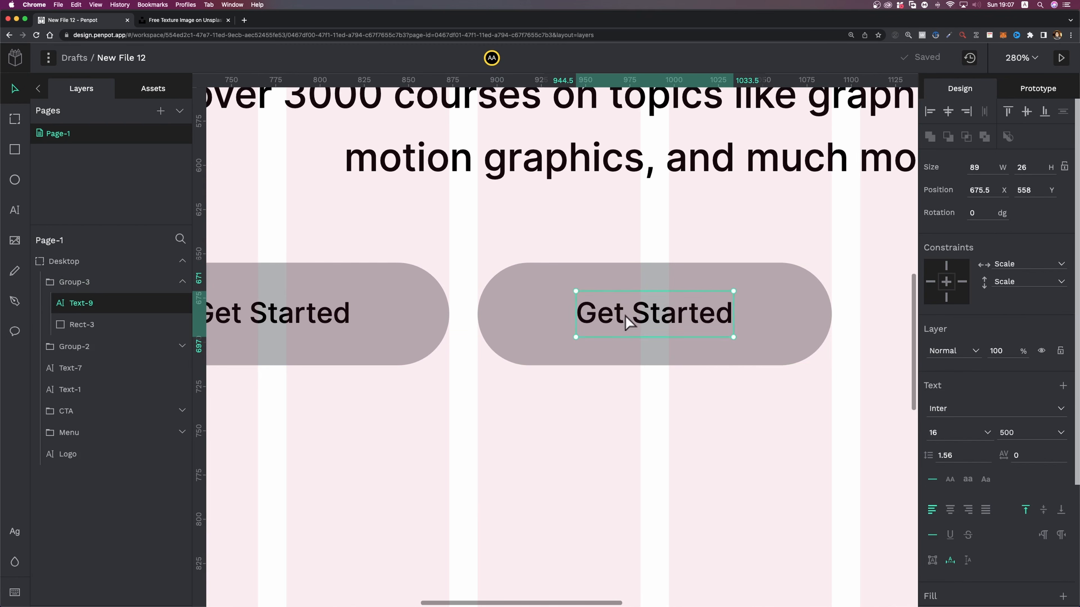
double_click(730, 345)
type("Learn More")
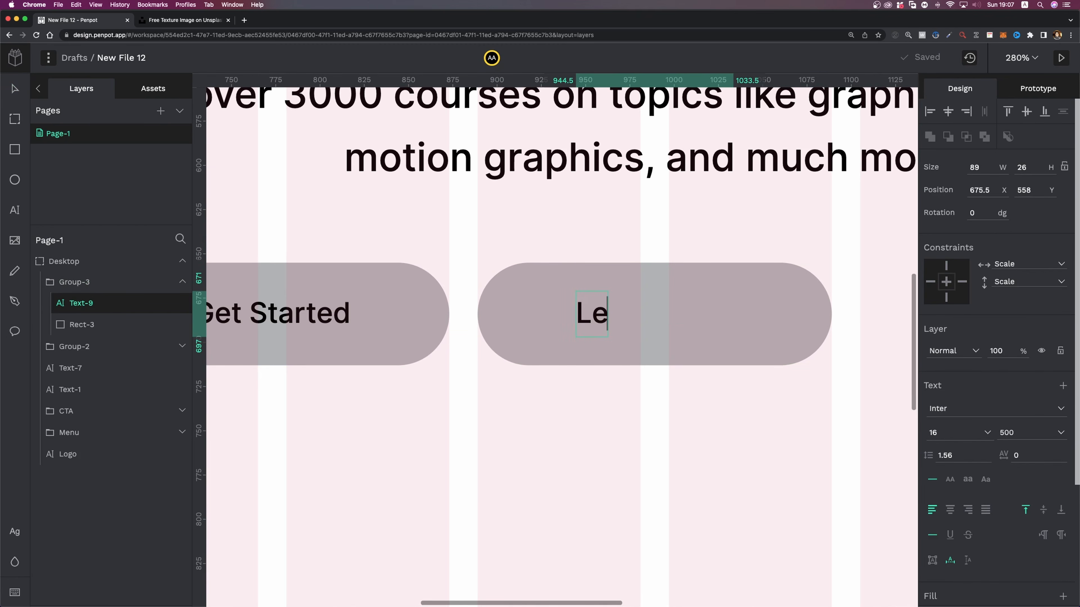
key("Escape")
key("super+a")
left_click(949, 110)
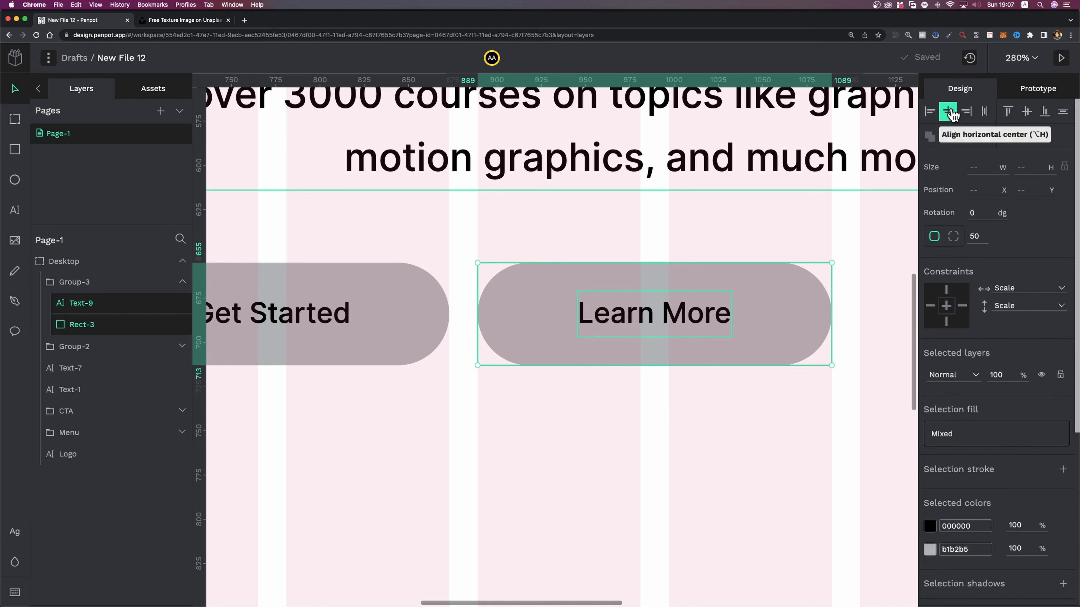
left_click(733, 417)
scroll(736, 418, "down", 5)
scroll(737, 418, "down", 2)
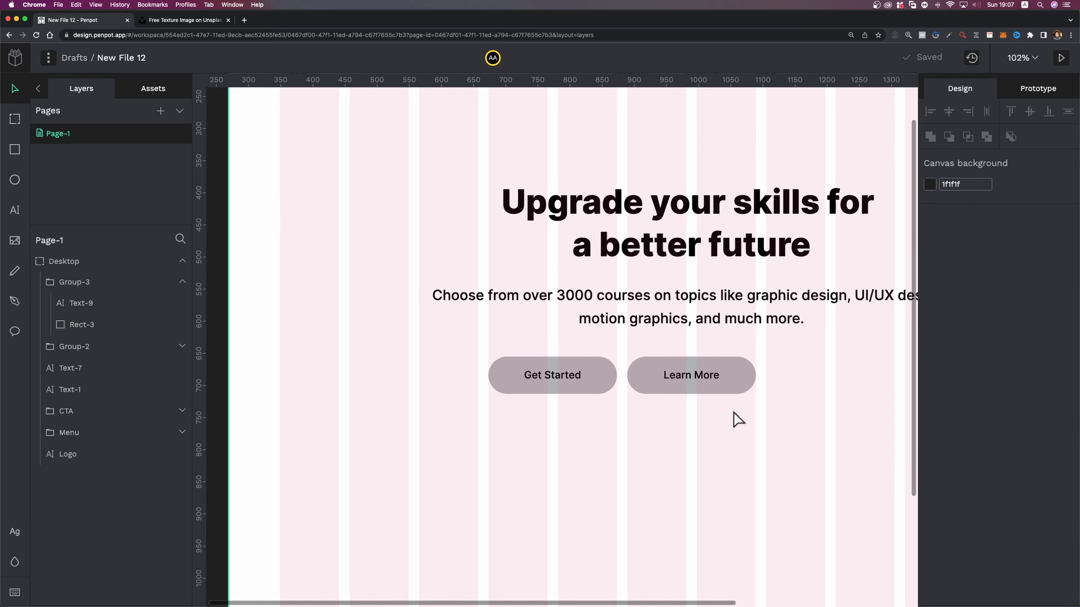
Step: Remove the fill from the "Learn More" button's rectangle and add a black 000000 stroke
left_click(748, 373)
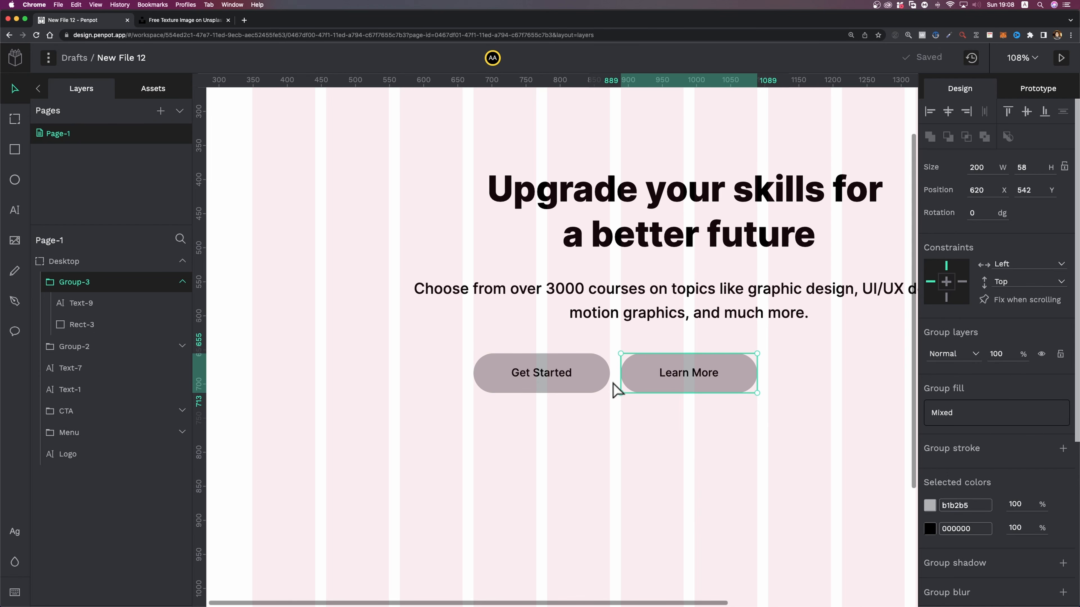
left_click(83, 325)
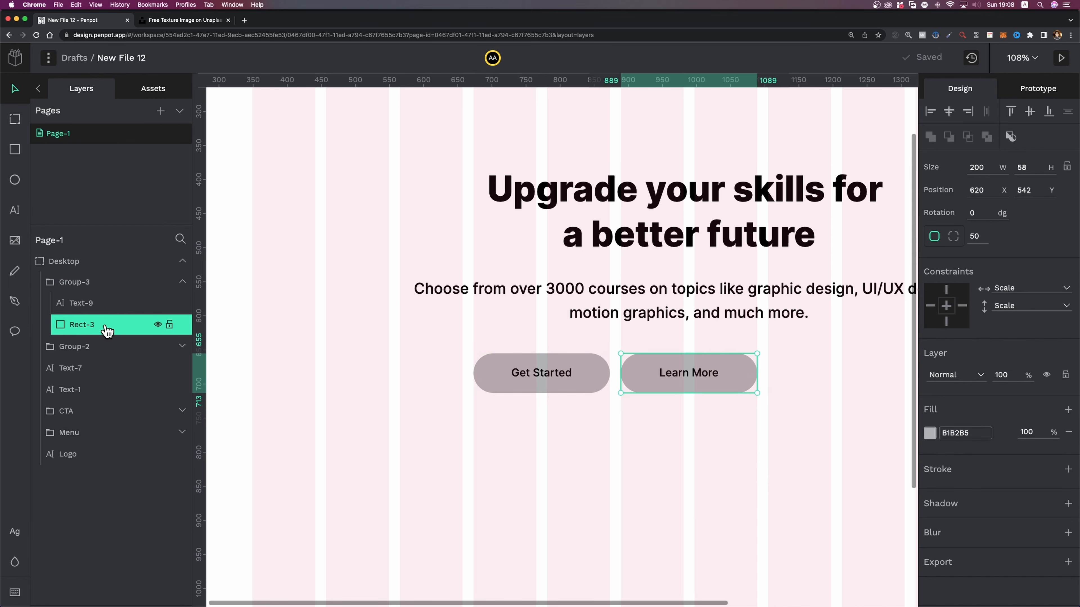
left_click(1068, 432)
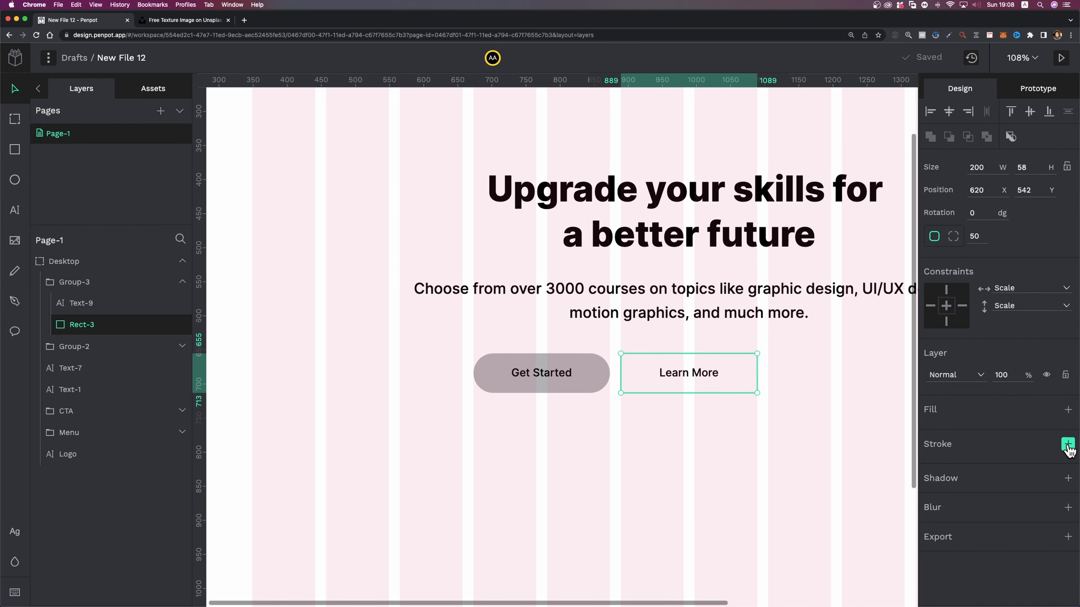
left_click(1068, 444)
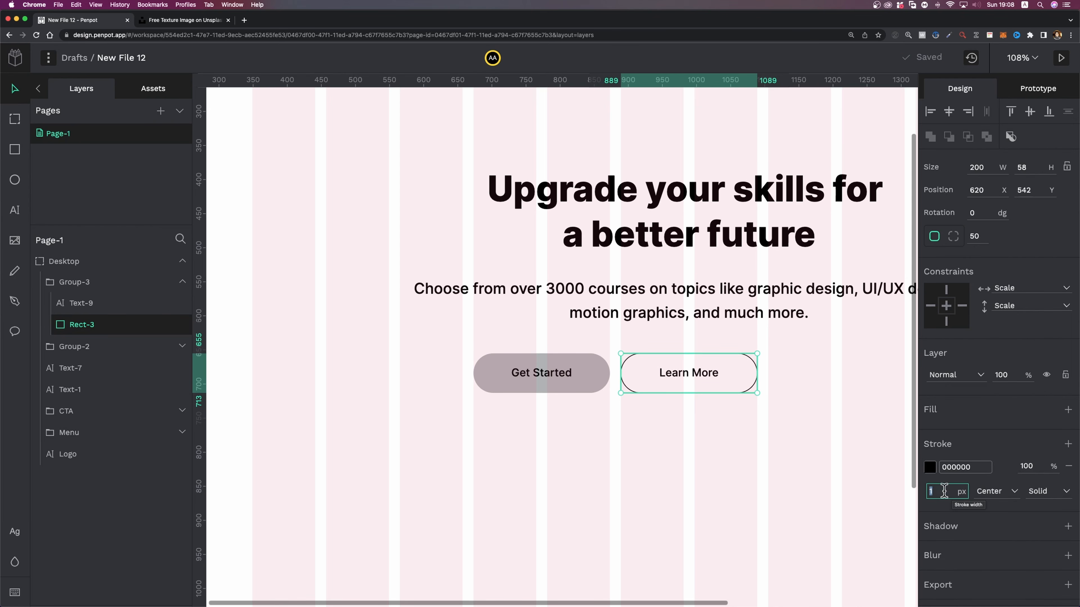
Step: Set the "Learn More" button's stroke width to 2 px and its stroke position to Inside
type("2")
scroll(650, 447, "up", 5)
scroll(650, 447, "up", 2)
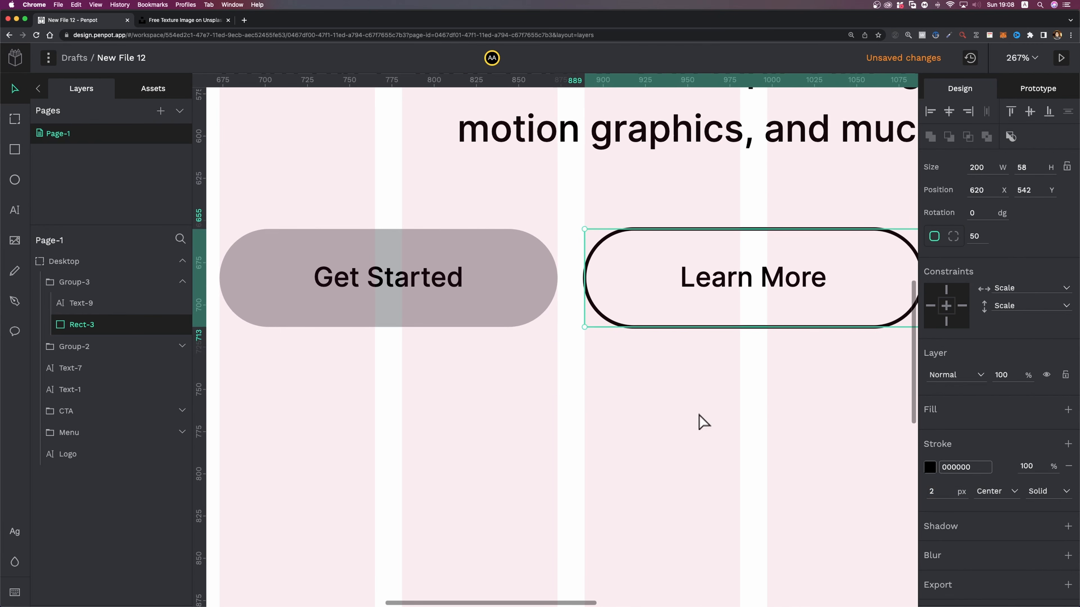
left_click(1003, 498)
left_click(992, 503)
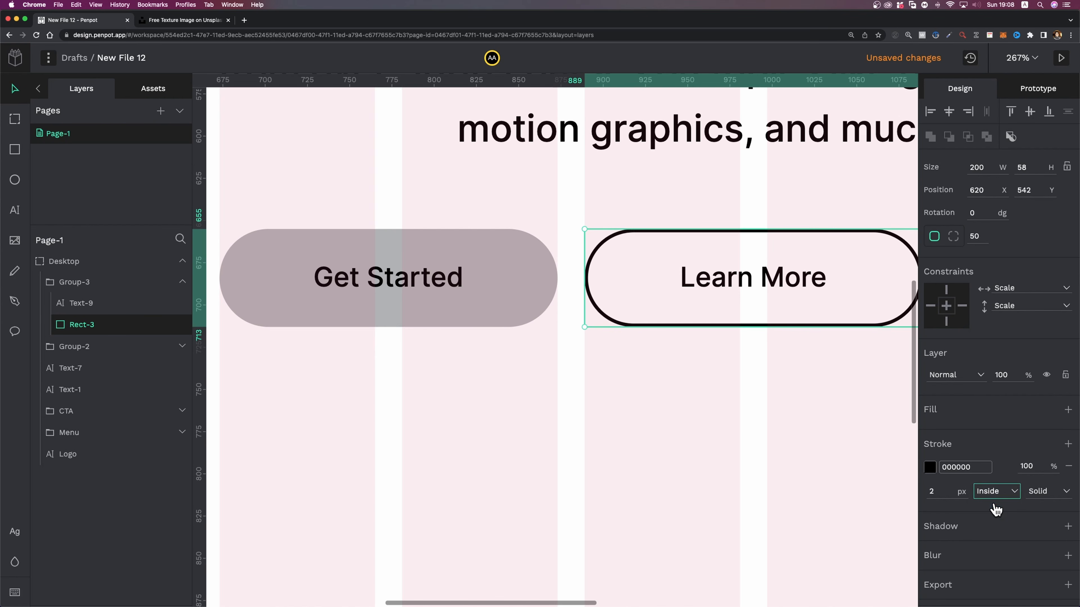
scroll(721, 396, "down", 5)
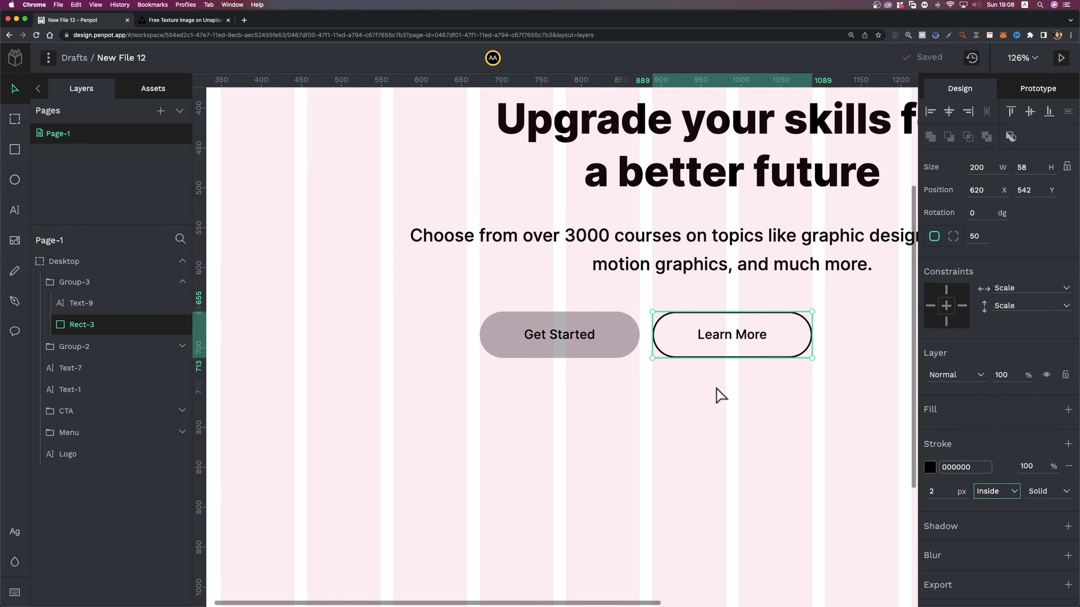
Step: Move the "Get Started" and "Learn More" button groups together so they sit horizontally centered under the hero text
left_click(722, 340)
left_click(632, 341, "shift")
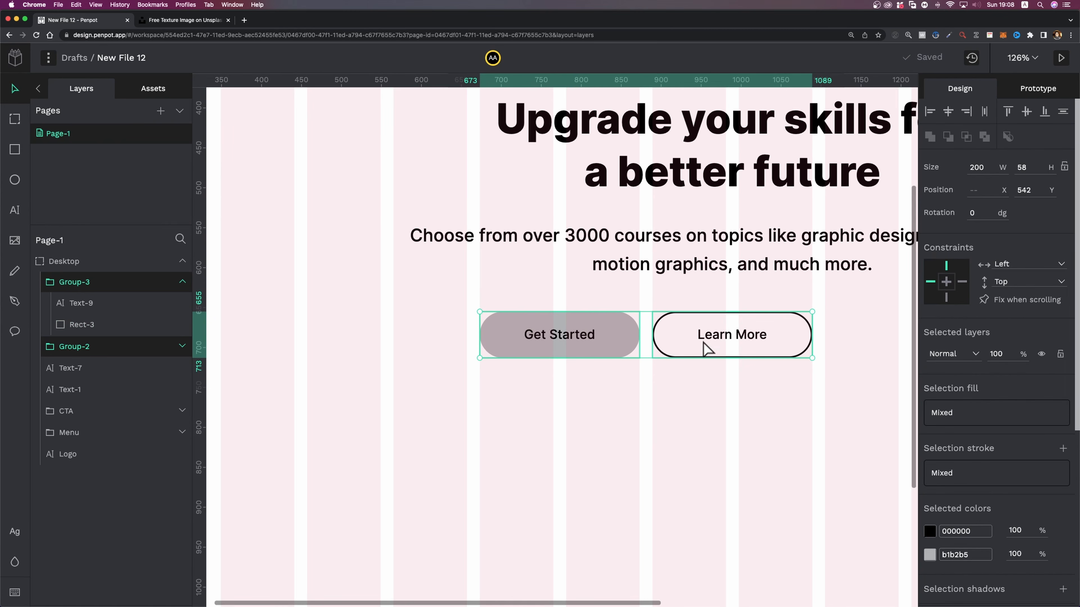
scroll(706, 349, "down", 5)
scroll(701, 349, "up", 3)
left_click_drag(577, 340, 579, 340)
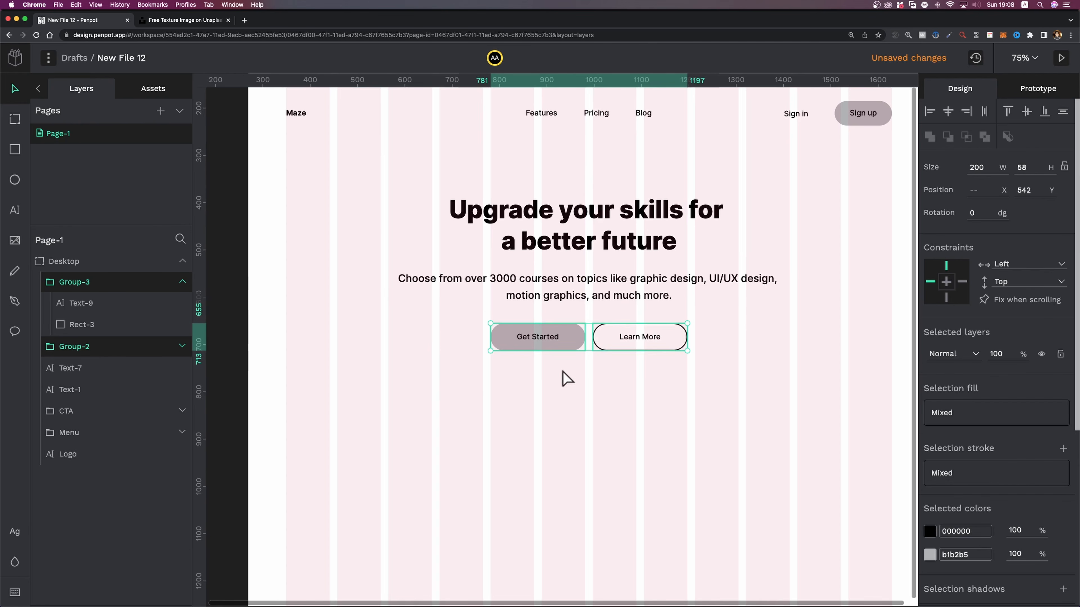
Step: Import BG.png onto the Desktop board, place it beneath all other layers and position it at X 0, Y -171
scroll(627, 381, "down", 3)
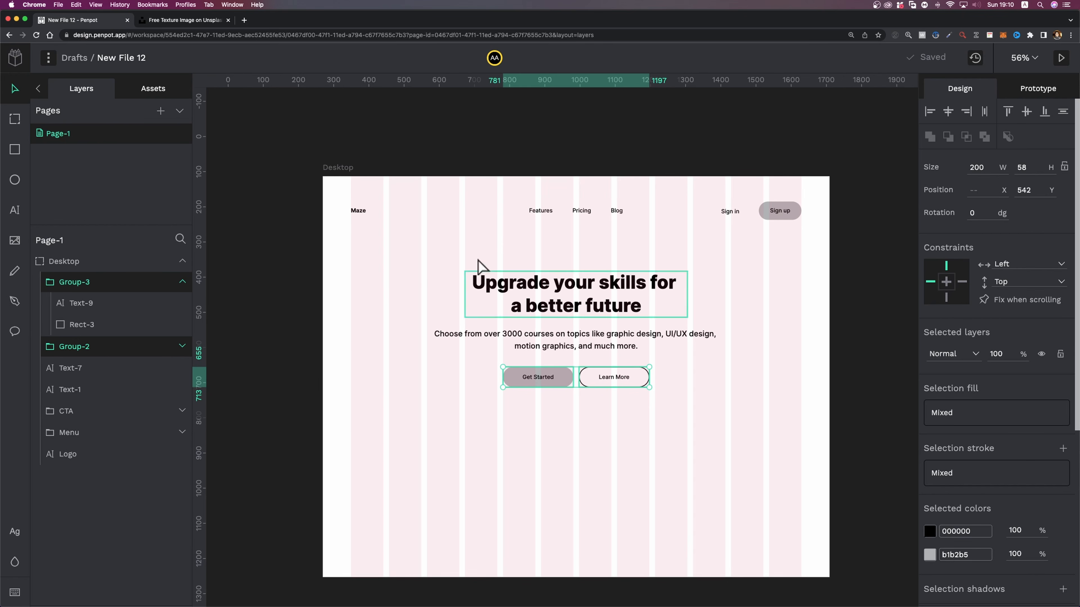
left_click_drag(108, 397, 514, 384)
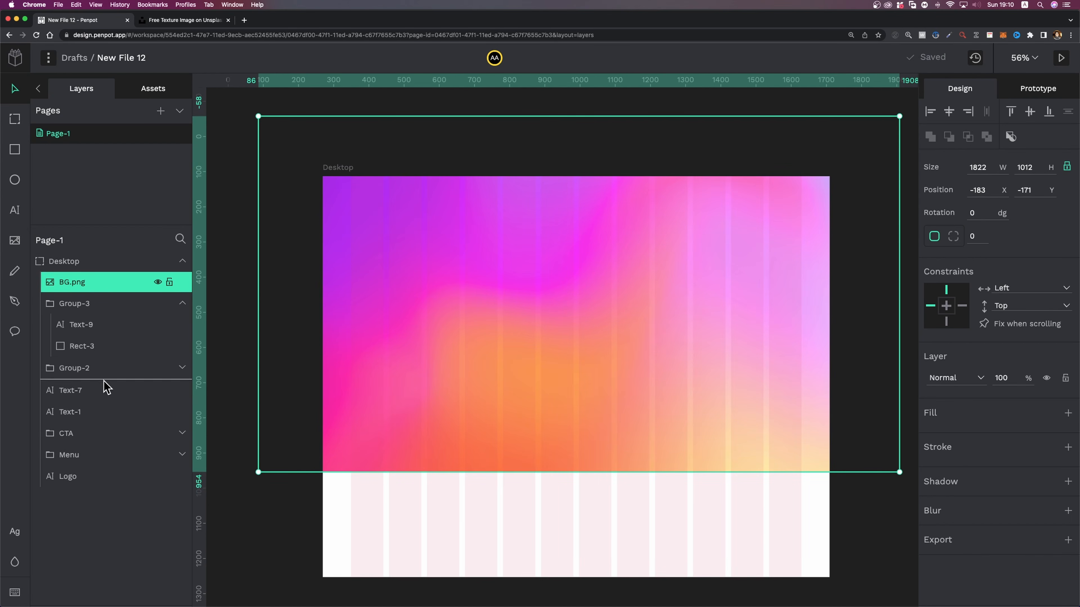
left_click_drag(94, 489, 93, 484)
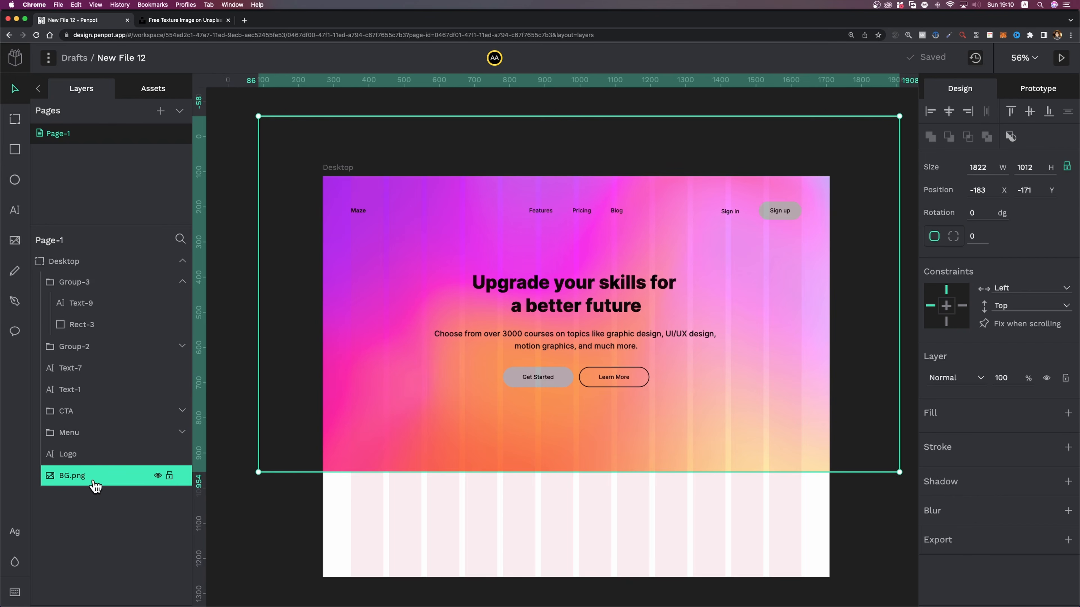
left_click_drag(722, 412, 767, 413)
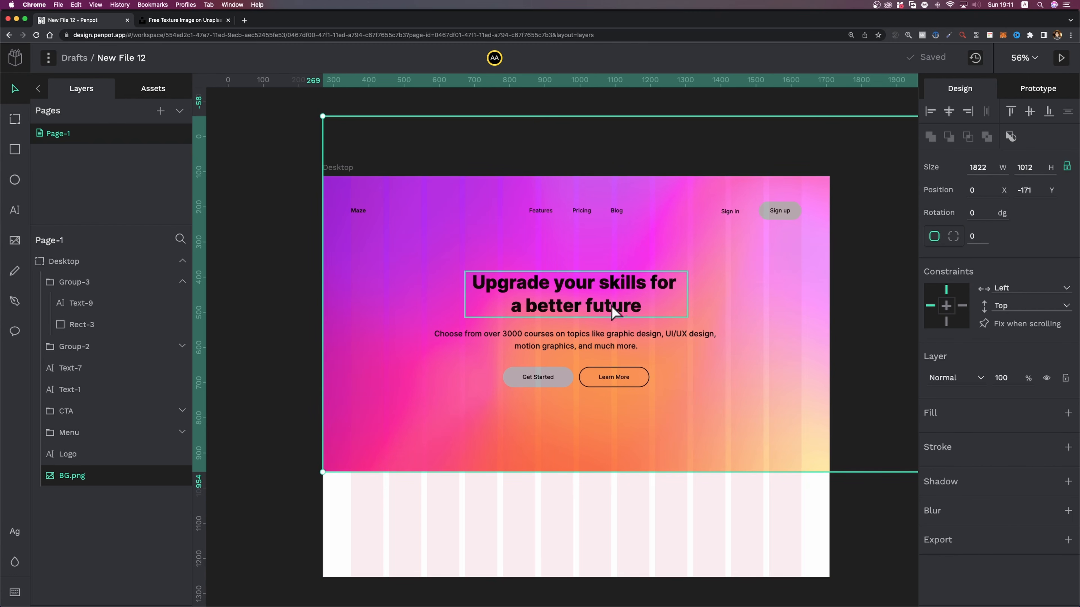
Step: Set the fill of the Maze logo, navigation menu, "Sign in" text, hero heading and hero paragraph to white
left_click(357, 211)
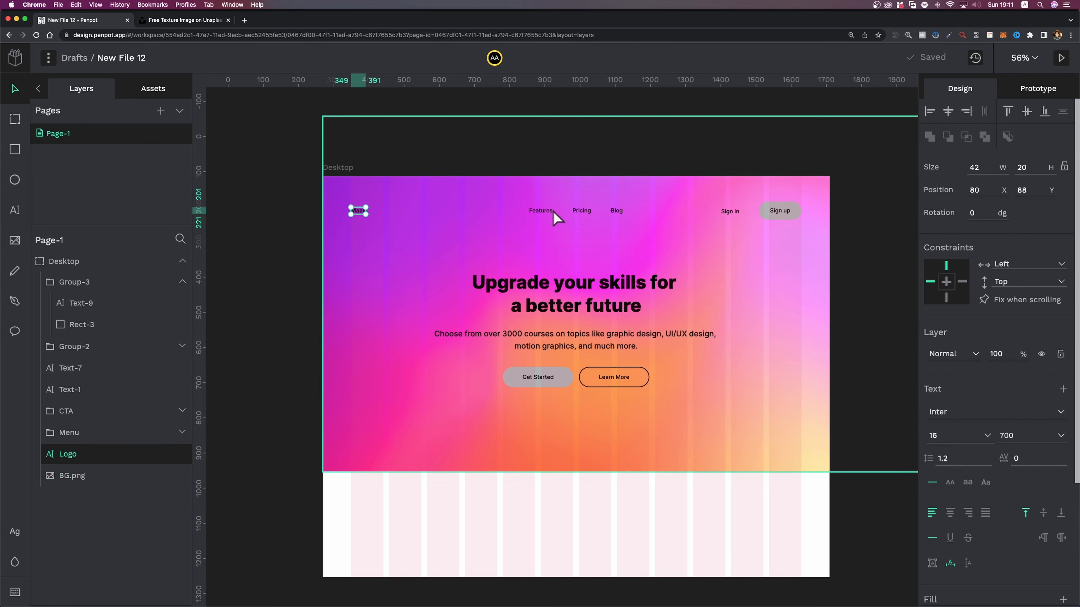
left_click(544, 212, "shift")
left_click(723, 213, "shift")
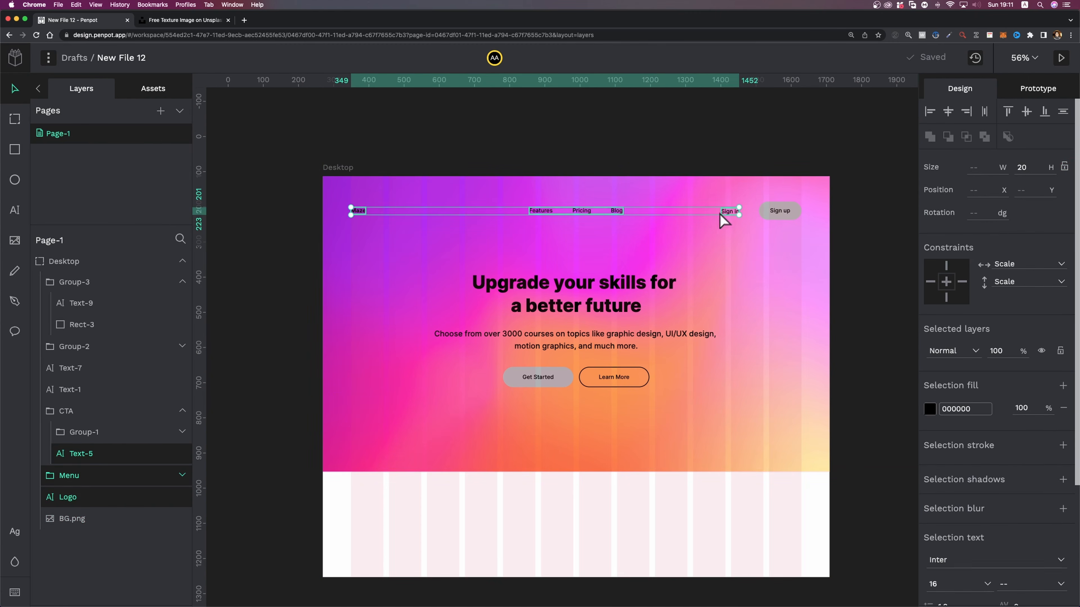
left_click(545, 284, "shift")
left_click(545, 340, "shift")
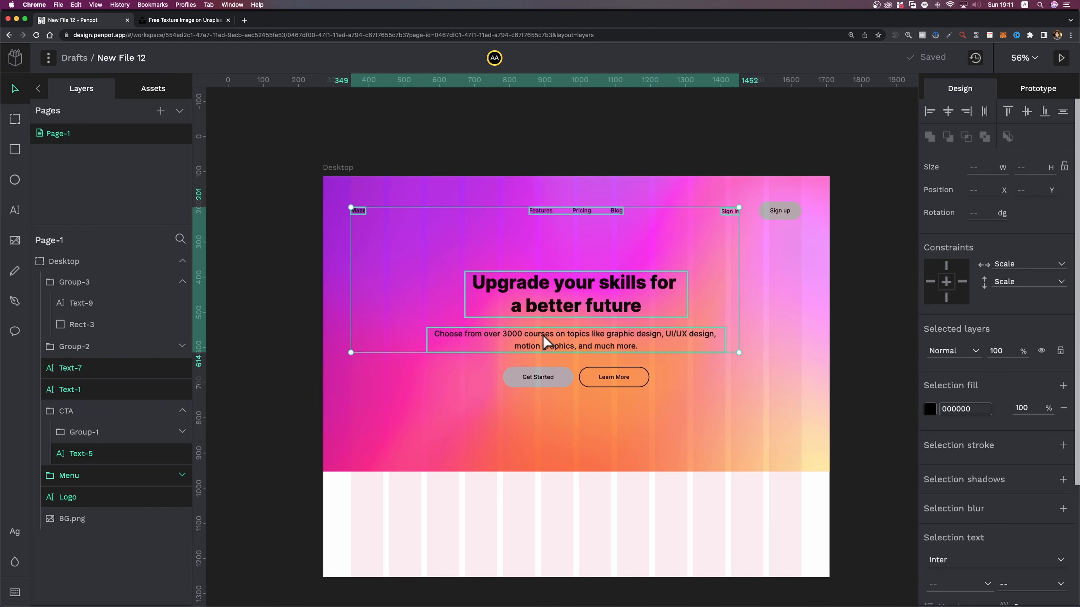
left_click(931, 410)
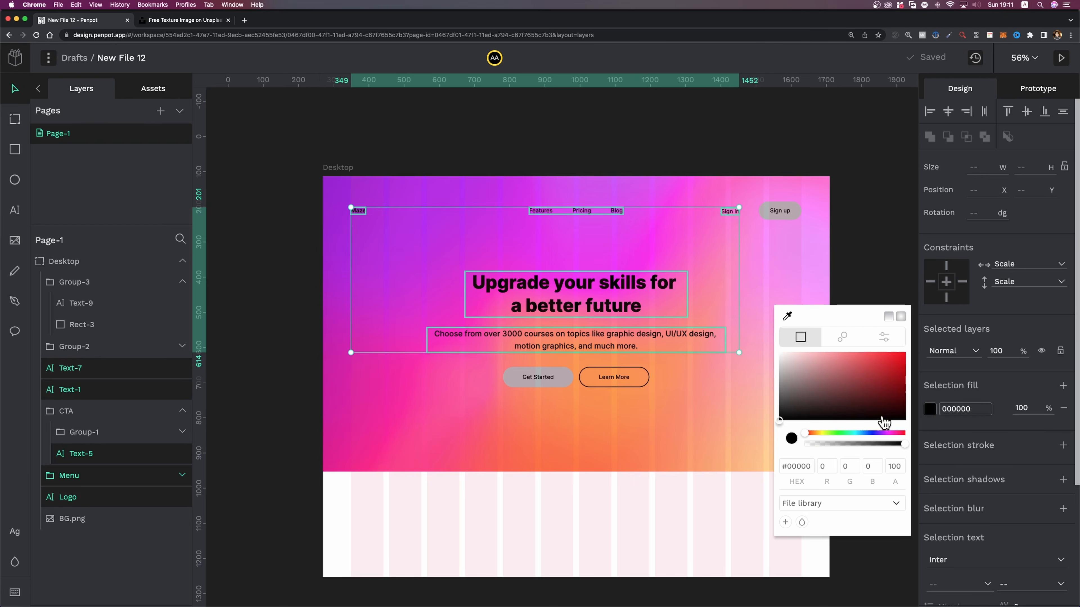
left_click_drag(811, 371, 777, 352)
left_click(867, 255)
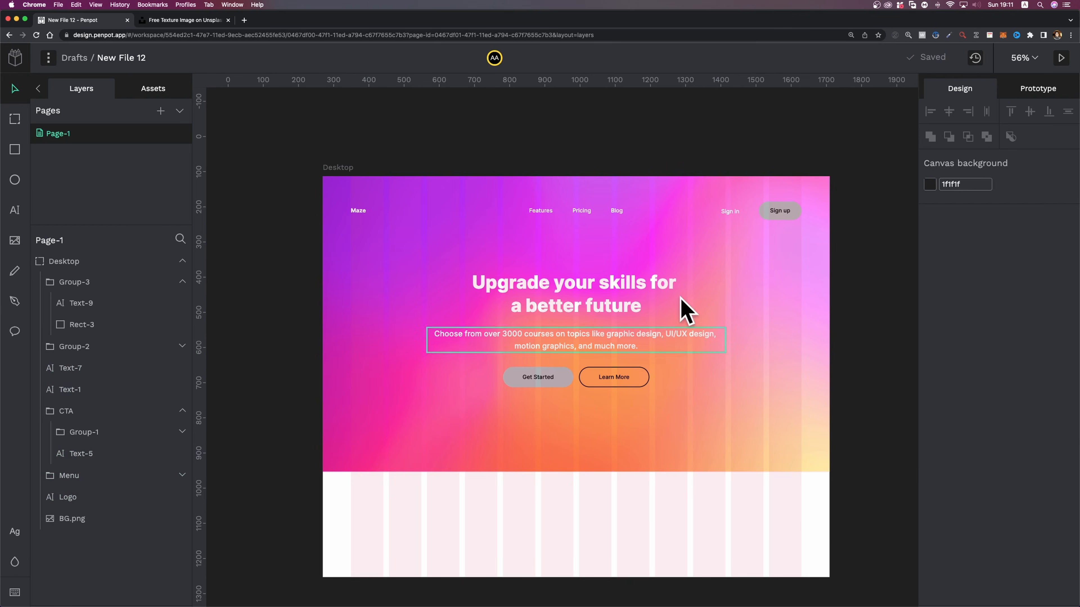
Step: Change the fill of the "Sign up" button's rectangle to dark navy blue
scroll(770, 213, "down", 1)
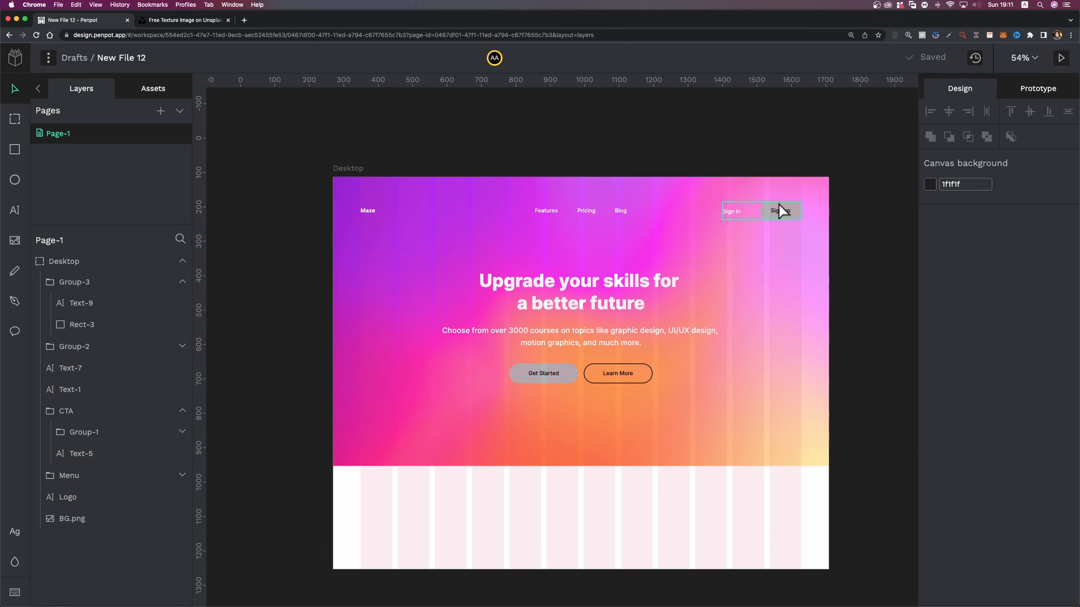
scroll(789, 210, "up", 5)
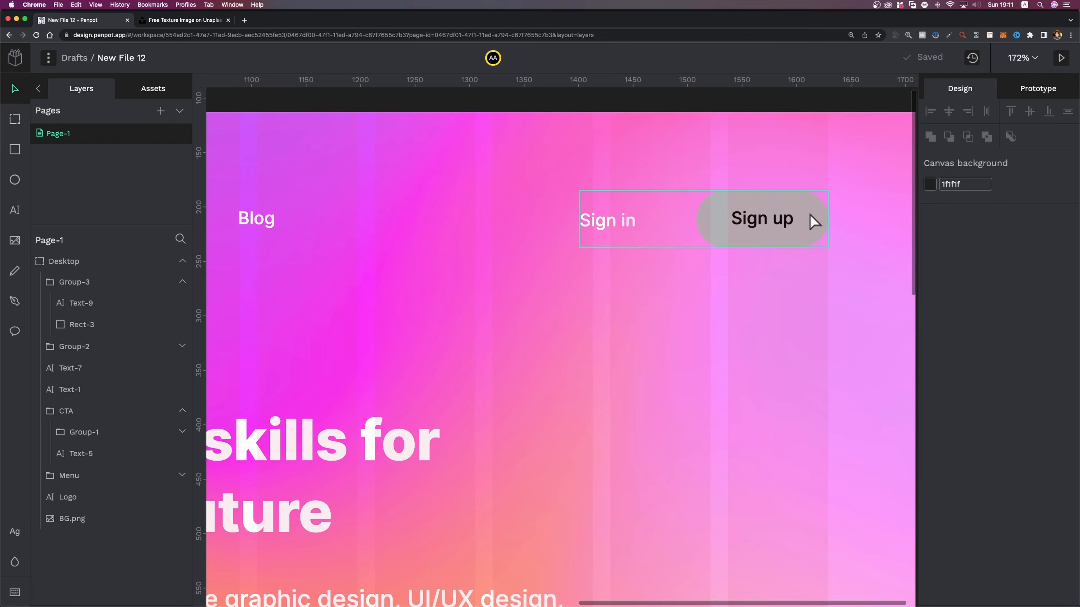
double_click(810, 215)
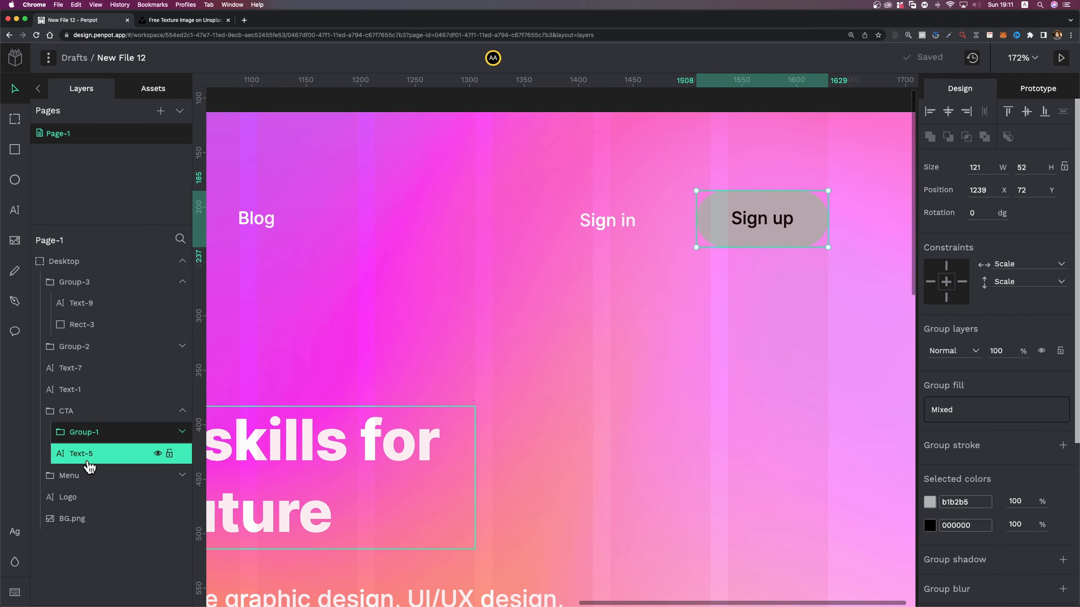
double_click(823, 222)
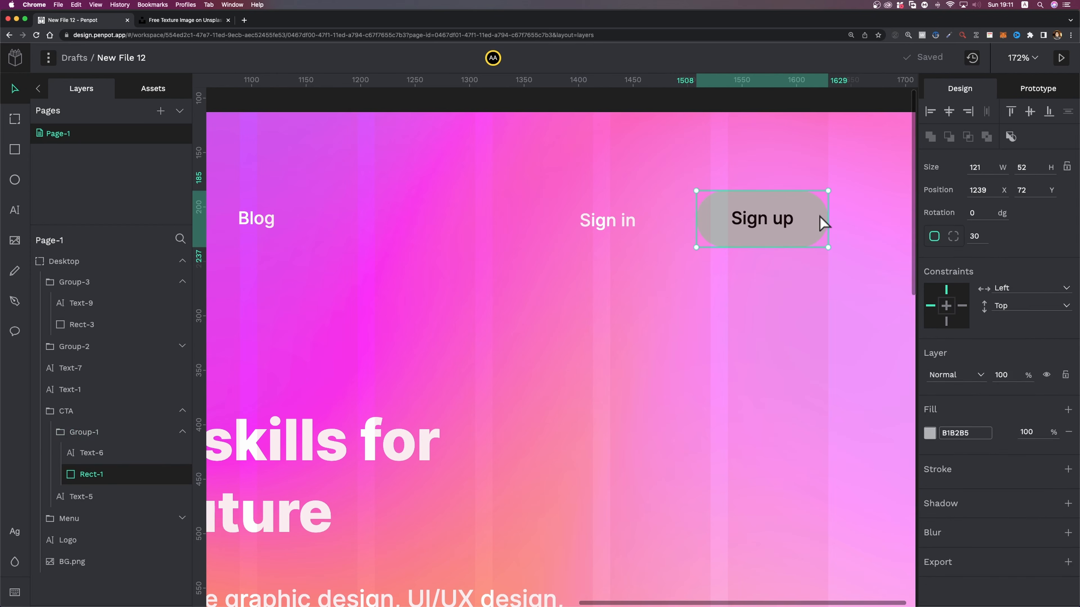
left_click(931, 438)
left_click_drag(843, 392, 888, 400)
Step: Set the "Sign up" label's text fill to white
left_click(783, 219)
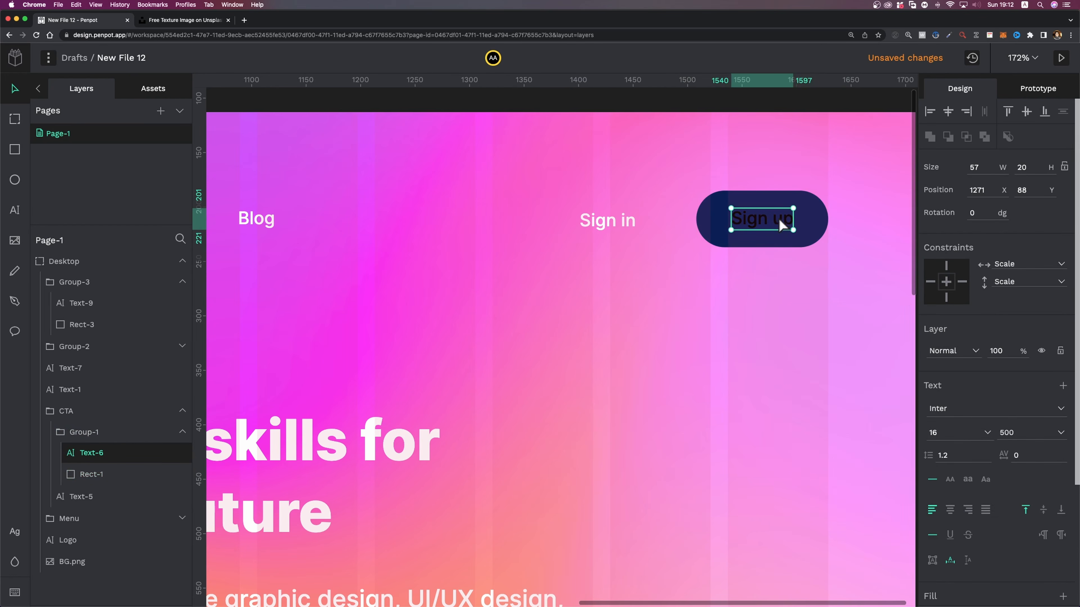
scroll(933, 468, "down", 5)
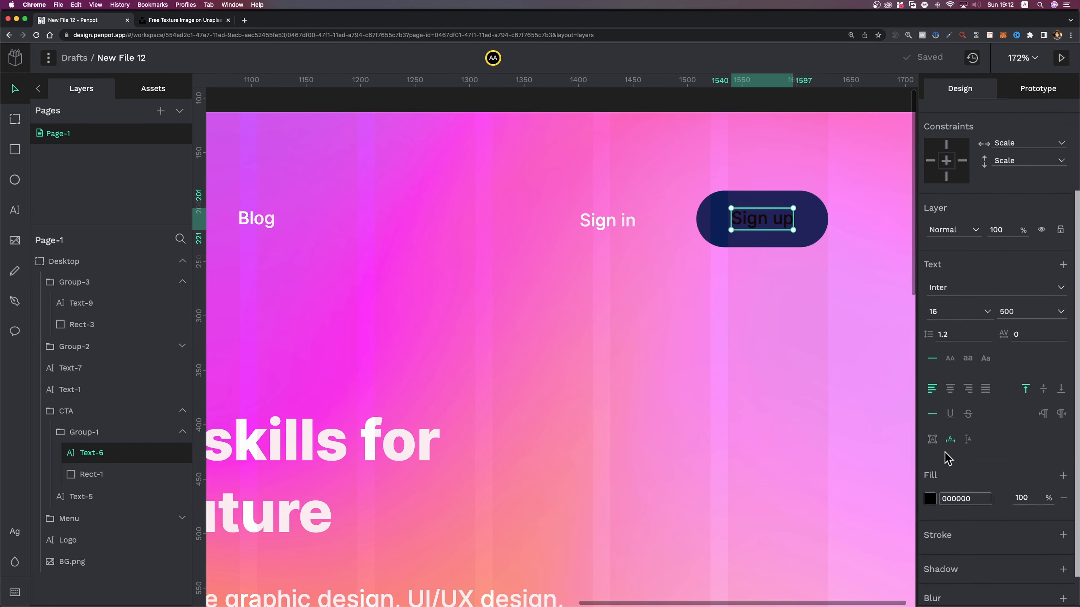
left_click(931, 462)
left_click_drag(822, 395, 691, 281)
left_click(596, 414)
scroll(595, 414, "down", 5)
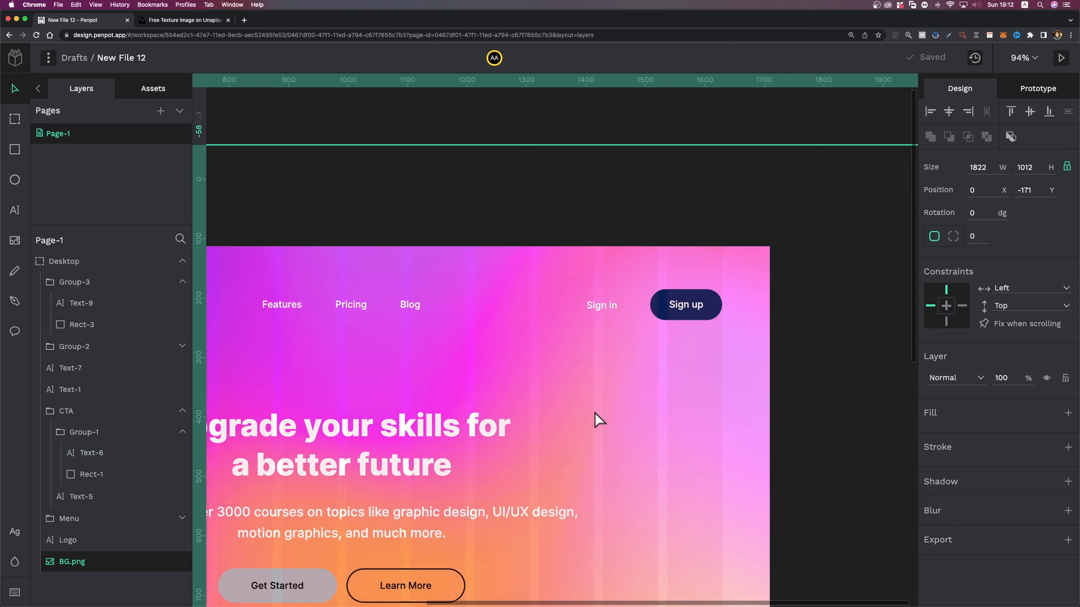
Step: Fill the "Get Started" button's rectangle with 091d57 by sampling the "Sign up" button's color with the eyedropper
scroll(595, 414, "left", 2)
scroll(595, 413, "down", 1)
left_click(471, 496, "super")
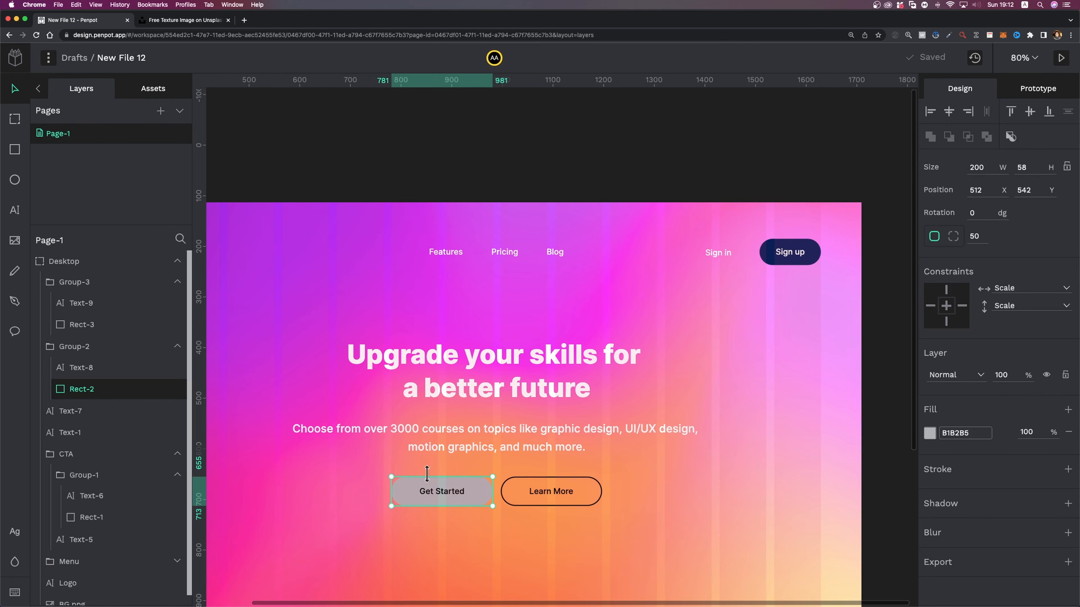
left_click(930, 433)
left_click(781, 315)
left_click(811, 254)
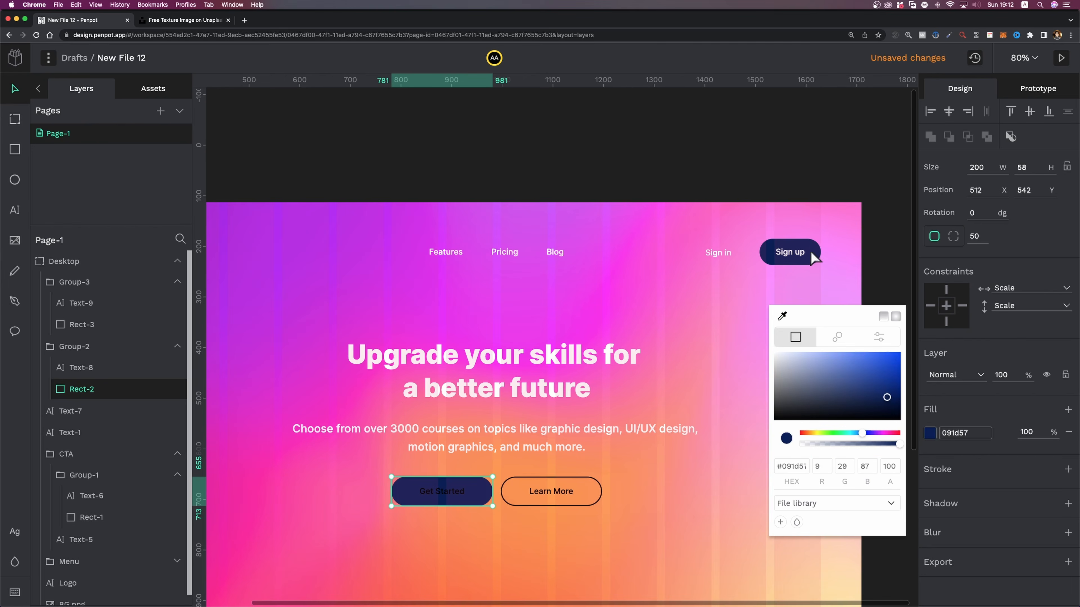
Step: Set the "Get Started" label's text fill to white ffffff
left_click(441, 497)
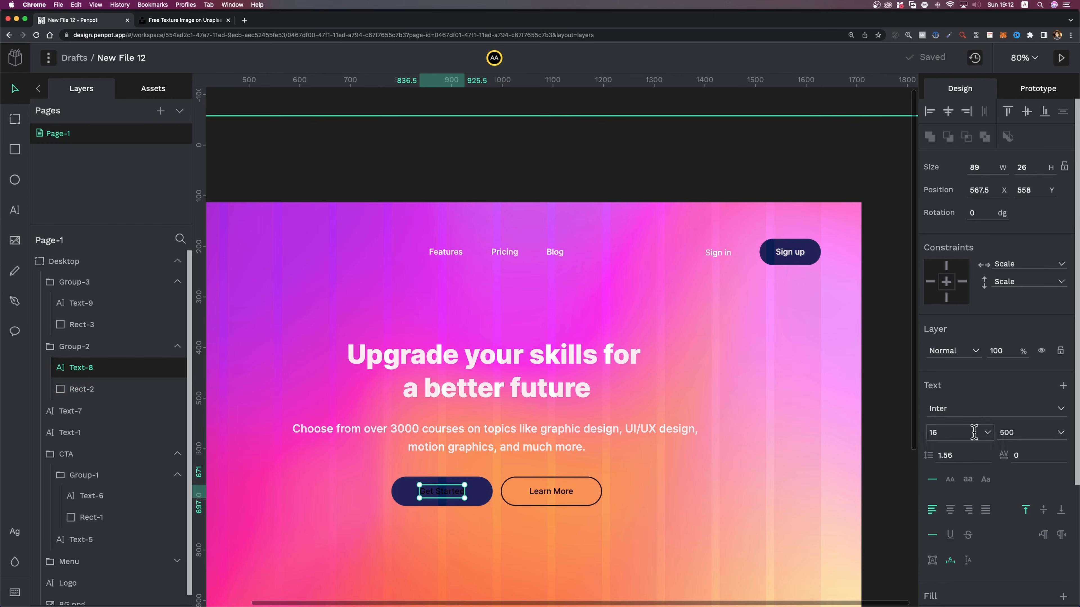
scroll(974, 442, "down", 4)
left_click(930, 463)
left_click_drag(803, 377, 776, 351)
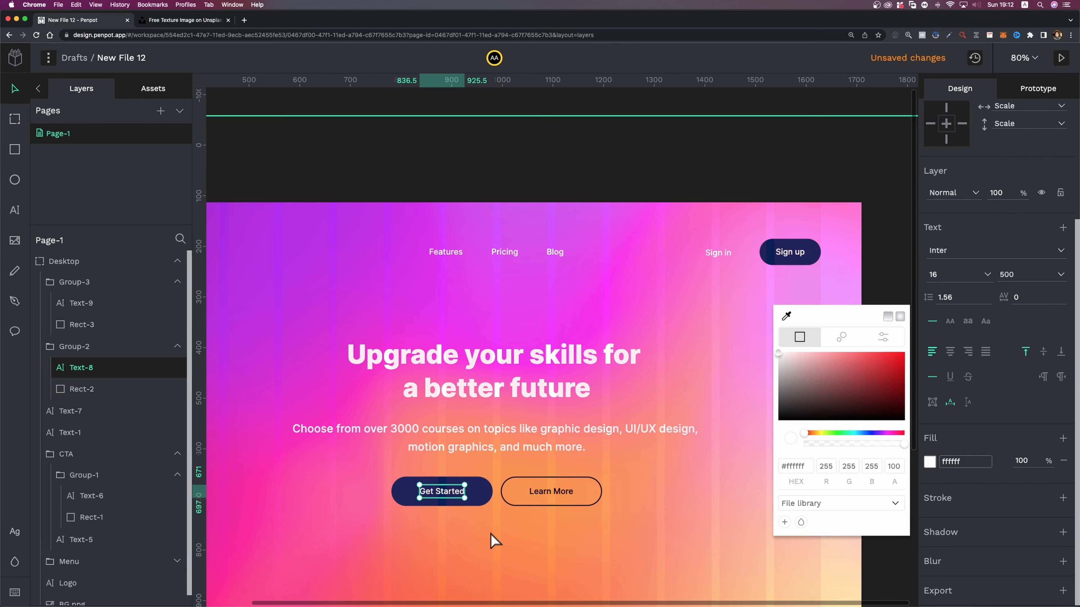
Step: Change the "Learn More" button's stroke to 091d57 by sampling the "Get Started" button's color with the eyedropper
left_click(508, 501)
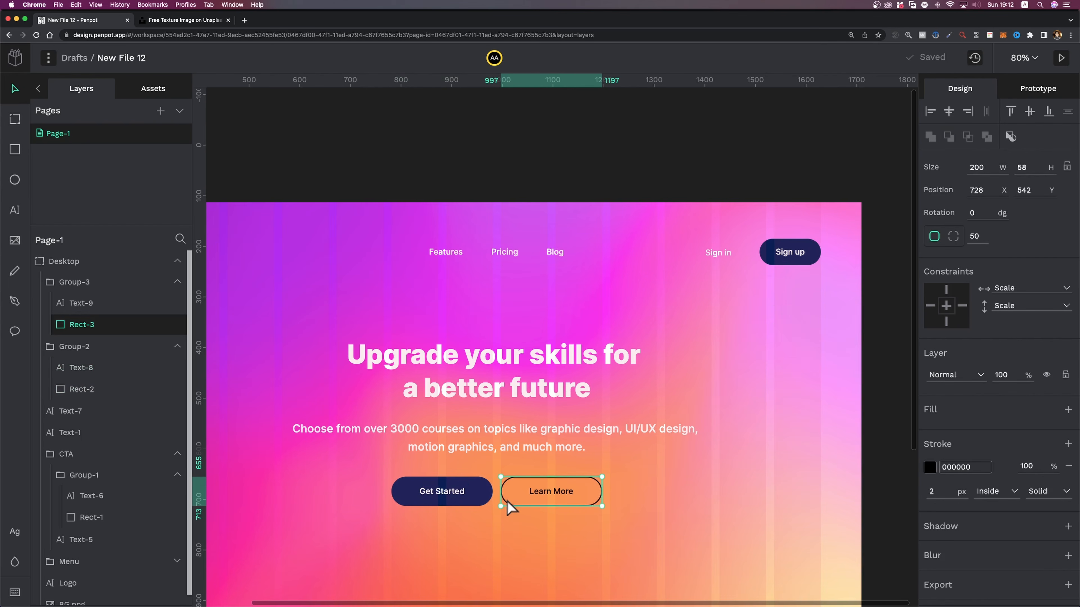
left_click(929, 467)
left_click(783, 315)
left_click(485, 489)
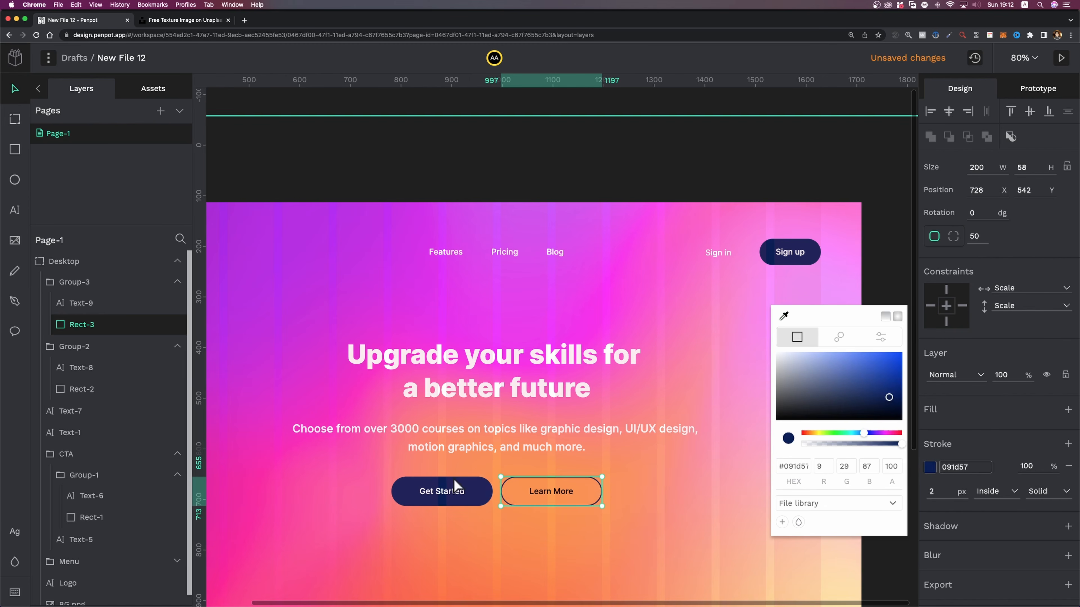
Step: Recolor the "Learn More" label to the buttons' dark navy blue using the eyedropper
left_click(552, 493)
scroll(968, 462, "down", 1)
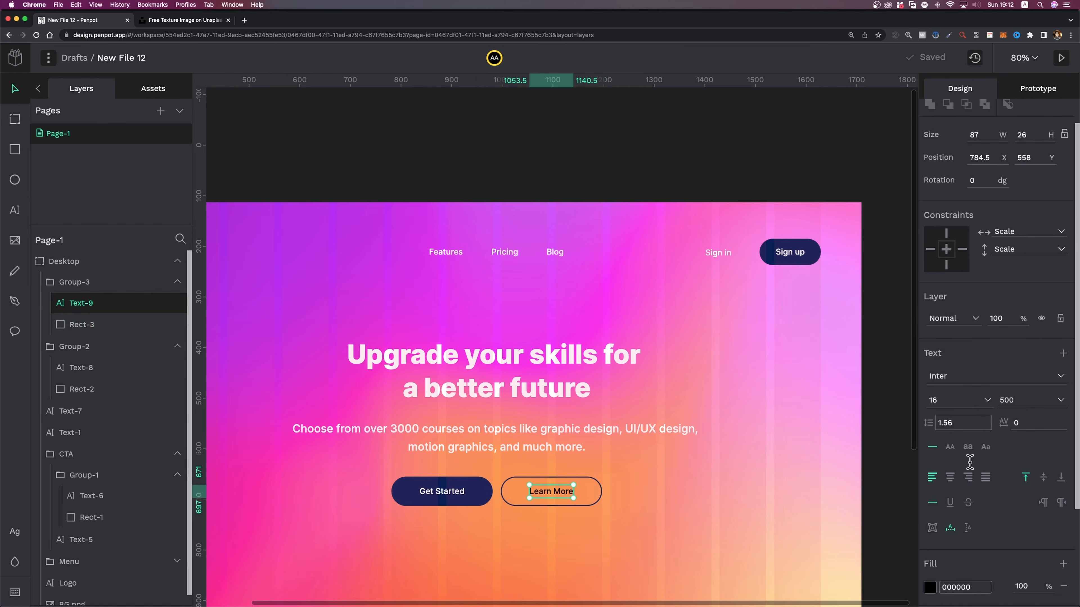
left_click(930, 586)
left_click(789, 318)
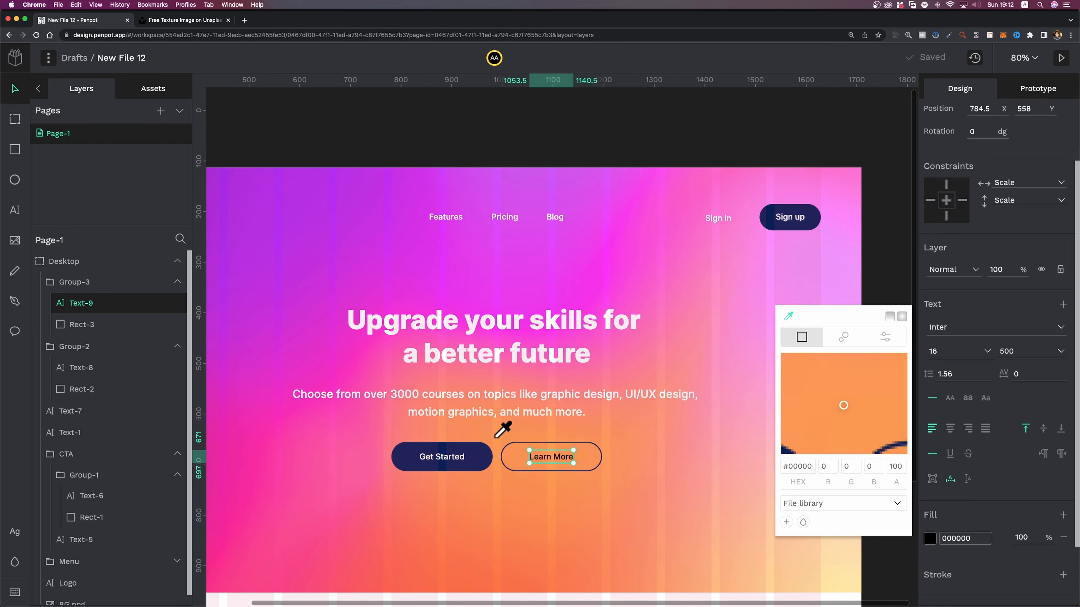
left_click(558, 515)
scroll(558, 516, "left", 2)
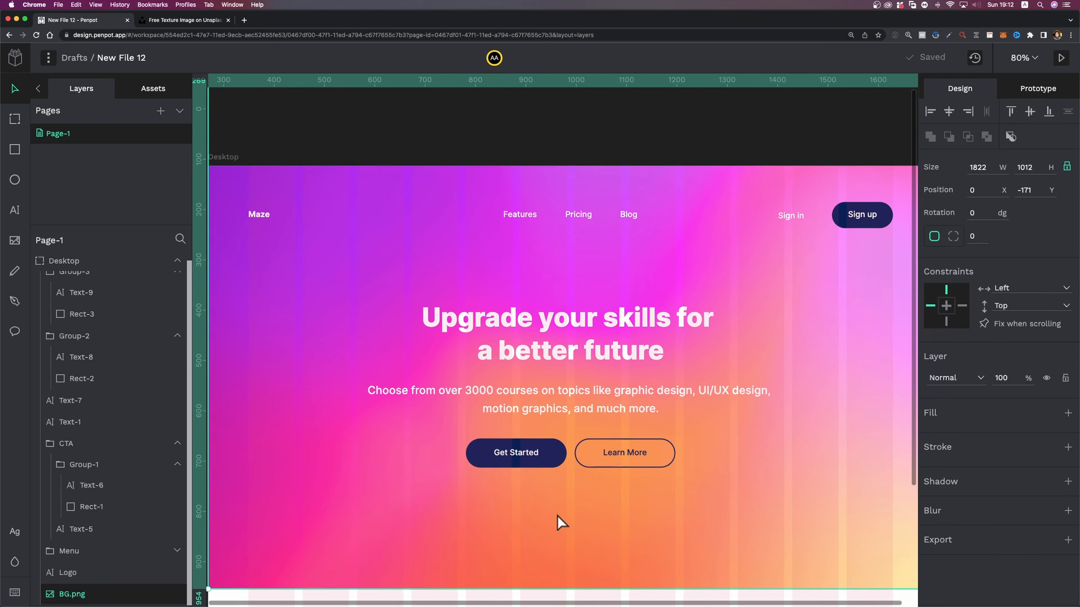
Step: Download the white wavy-line texture photo from Unsplash at 1920 x 2880 px and place it on the Desktop board in Penpot
scroll(557, 516, "down", 3)
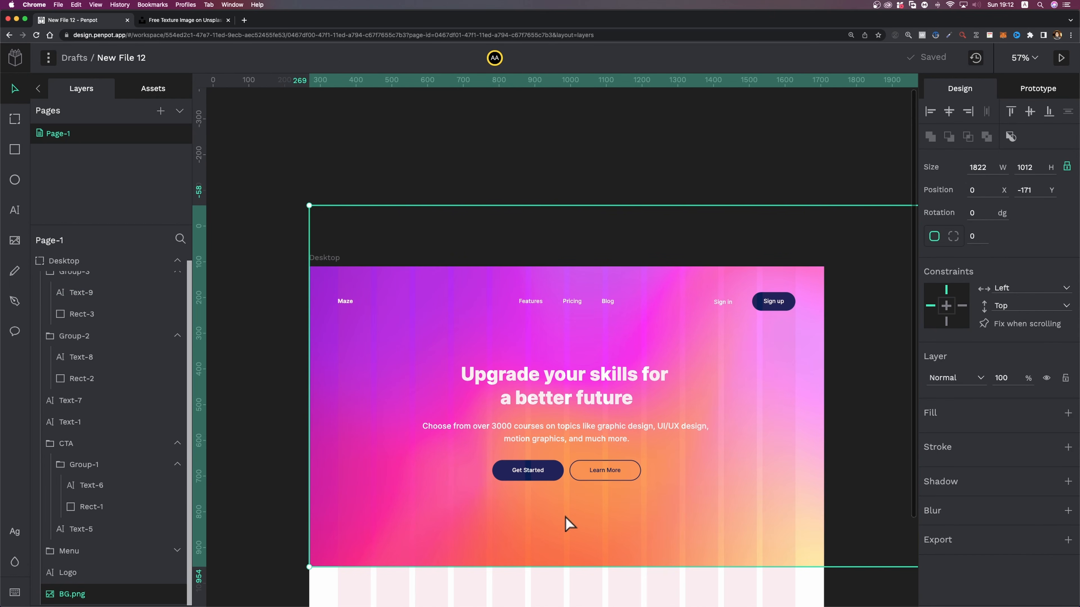
scroll(615, 506, "down", 2)
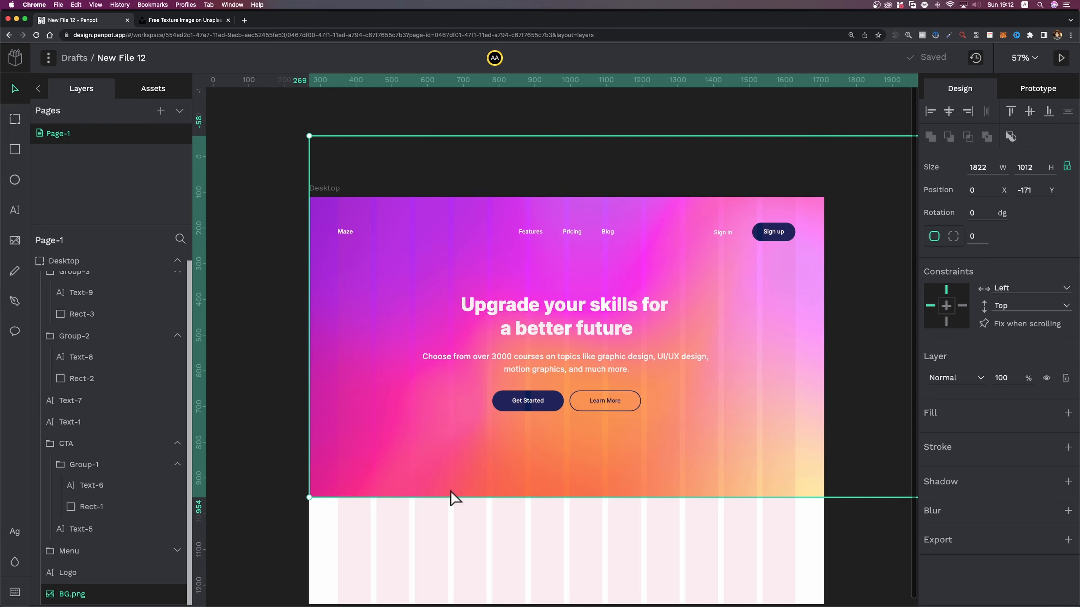
scroll(444, 381, "down", 2)
scroll(445, 381, "right", 1)
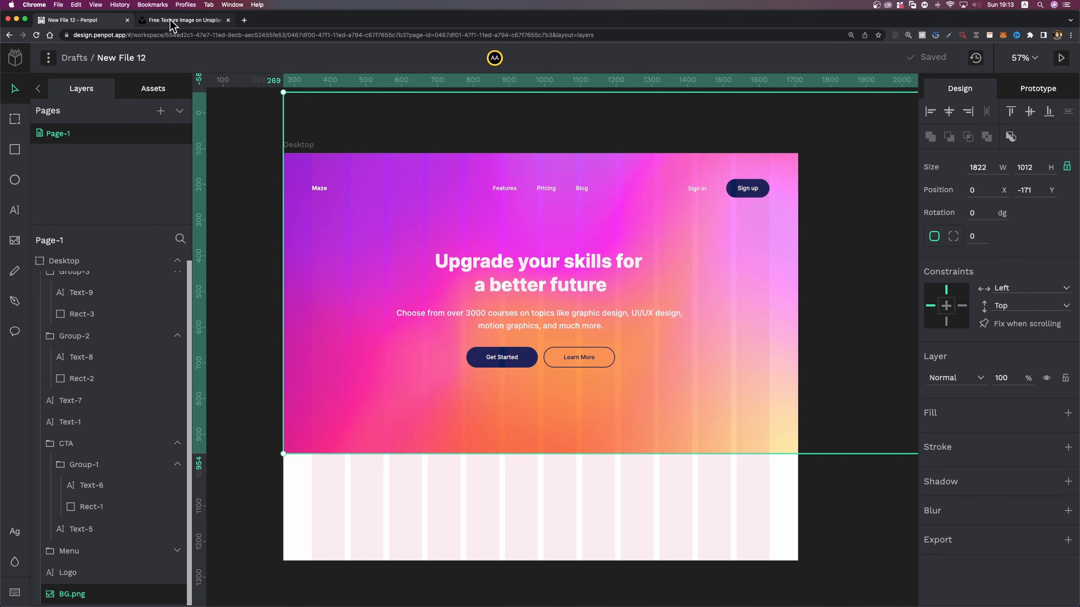
left_click(181, 21)
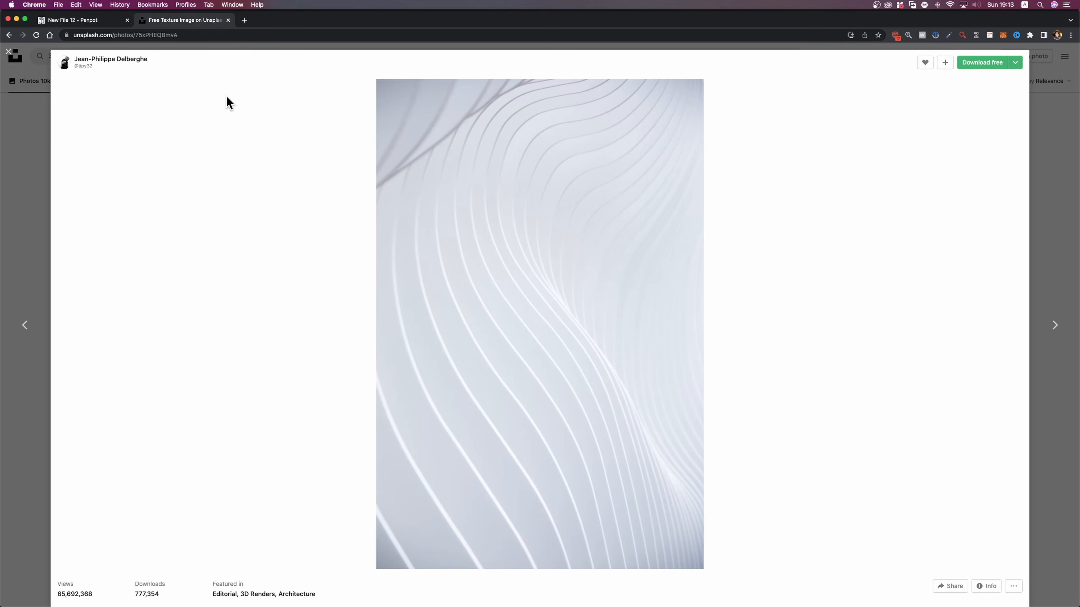
left_click(1016, 64)
left_click(971, 107)
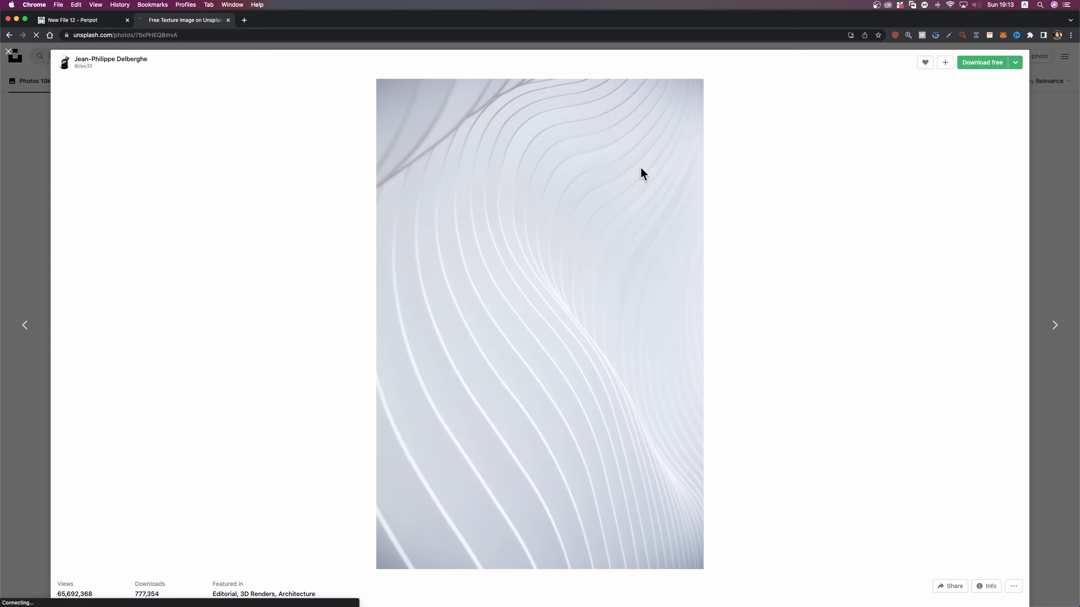
left_click(90, 19)
left_click_drag(77, 597, 437, 447)
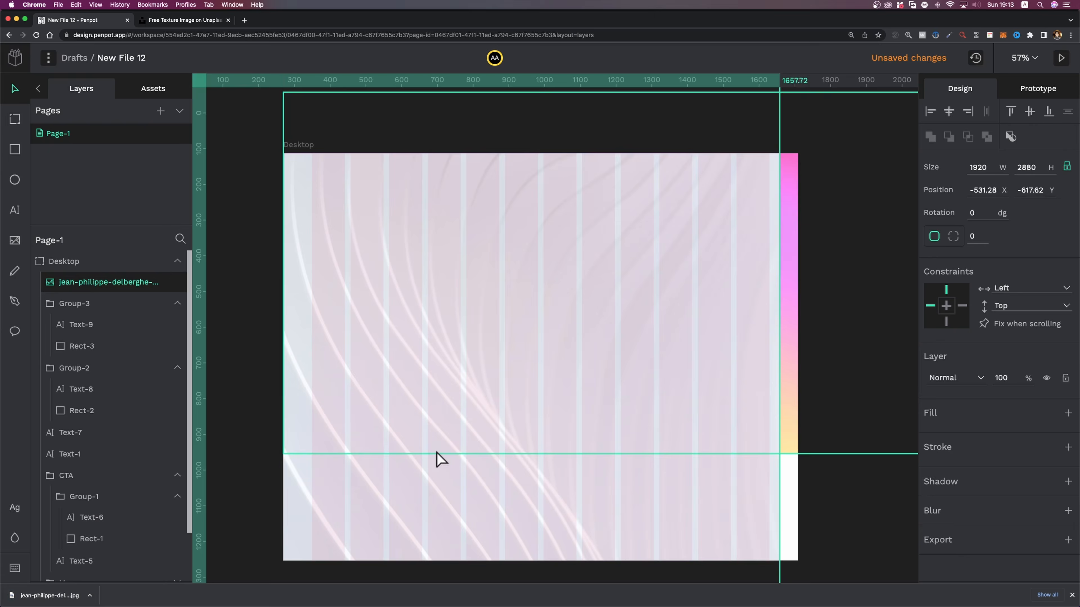
Step: Scale the imported texture photo down to 608 x 912 px and rotate it to 270 degrees
scroll(704, 338, "down", 5)
left_click_drag(736, 170, 651, 309)
scroll(691, 284, "up", 4)
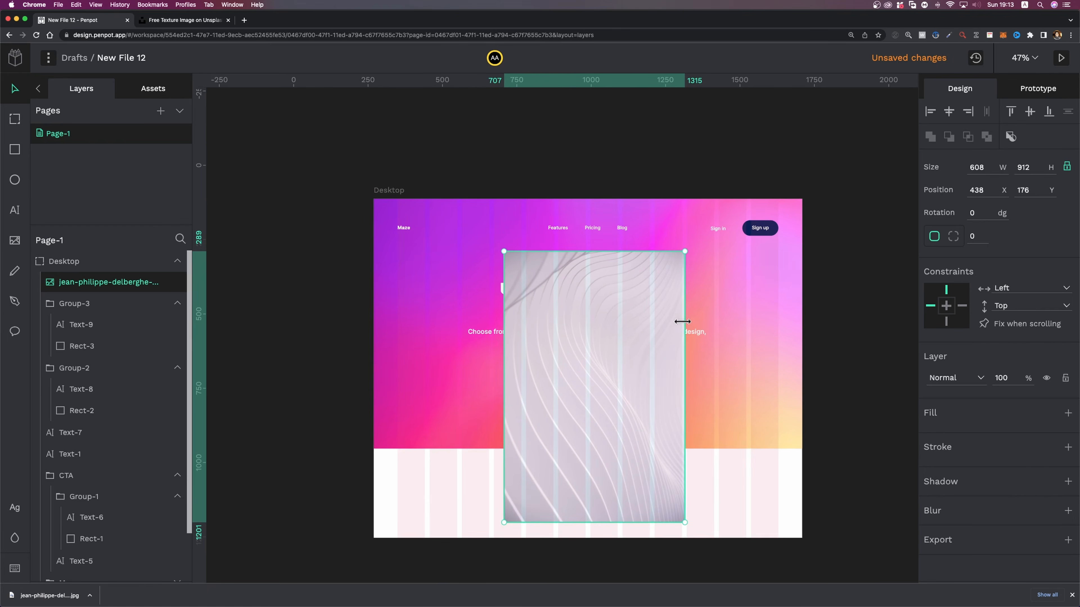
left_click_drag(689, 242, 503, 296)
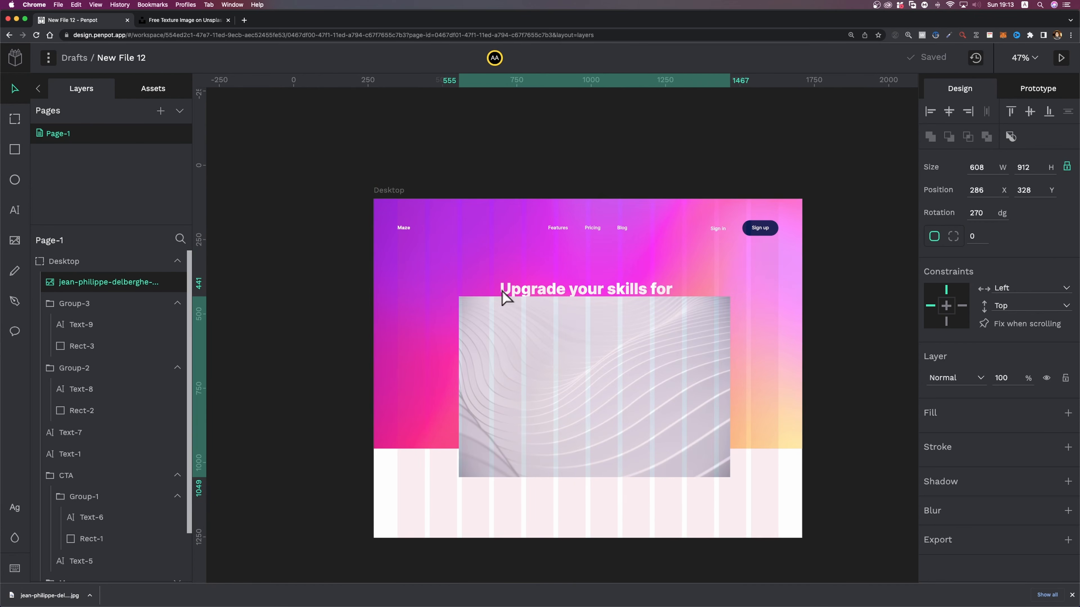
Step: Scale the texture photo down to about 420 x 630 px and place it centered below the hero buttons
left_click_drag(646, 377, 634, 419)
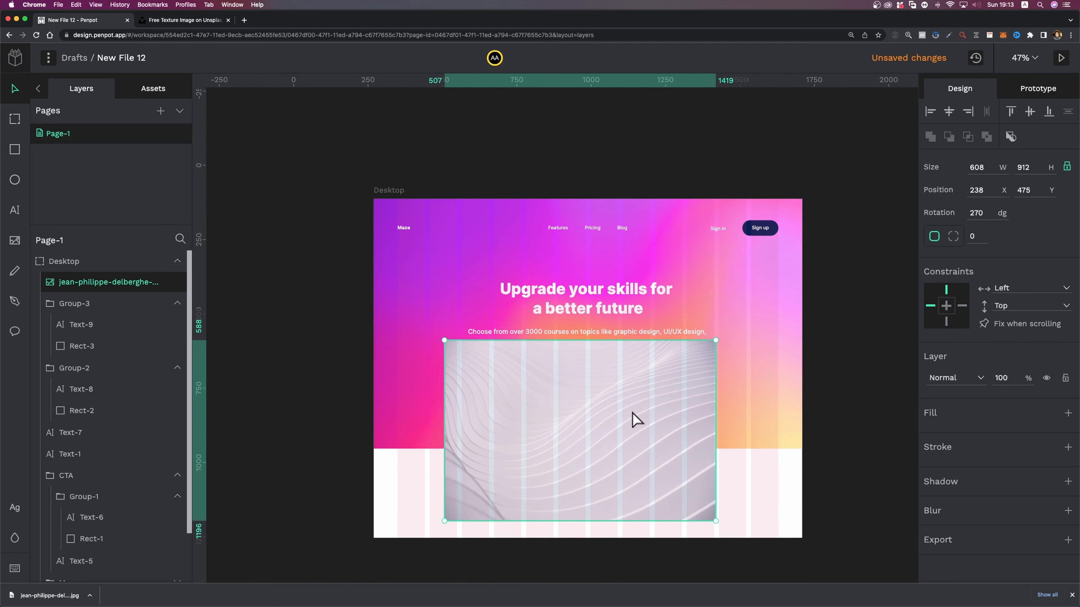
scroll(634, 419, "up", 2)
scroll(634, 419, "up", 1)
left_click_drag(731, 326, 677, 405)
scroll(659, 423, "up", 4)
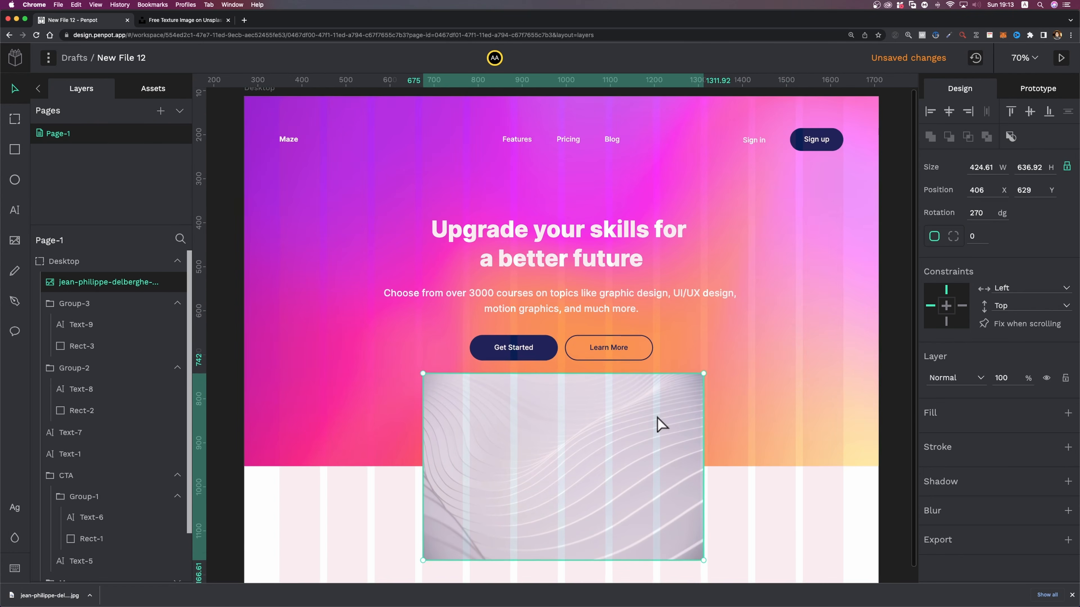
scroll(657, 425, "down", 2)
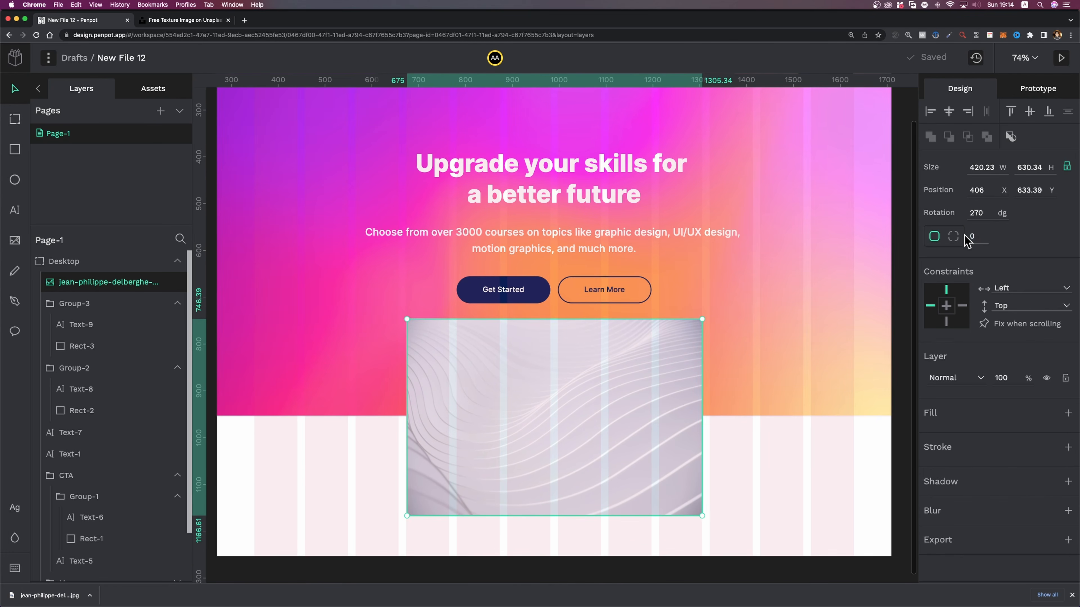
Step: Round the texture photo's corners with a radius of 40 and move it to Y 650
left_click(971, 237)
type("40")
key("Return")
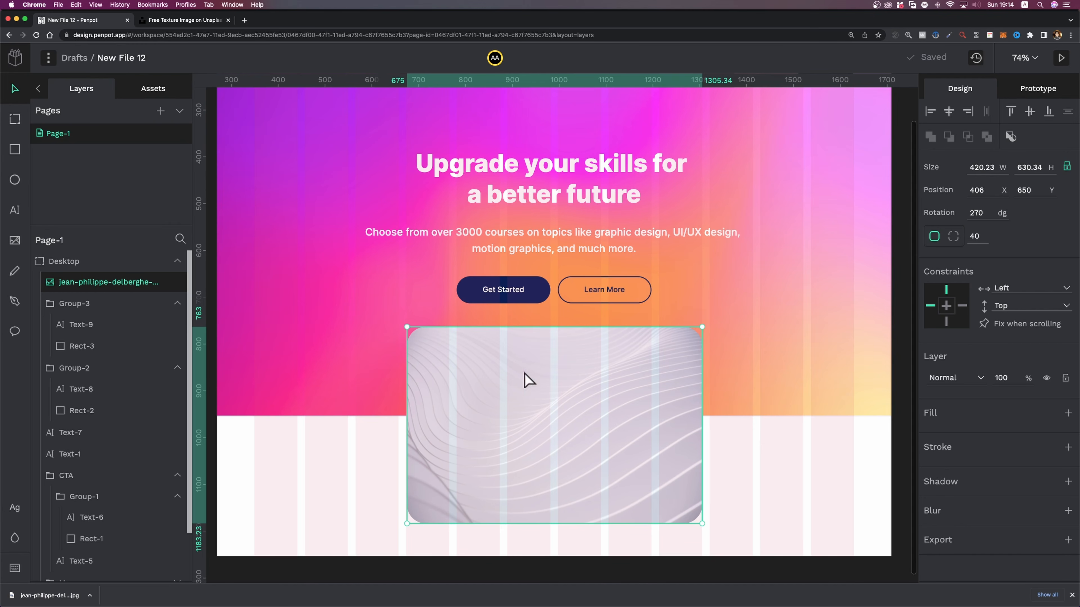
Step: Draw a 106.5 px circle filled with white ffffff and place it at the middle of the texture photo
scroll(552, 431, "up", 5, "ctrl")
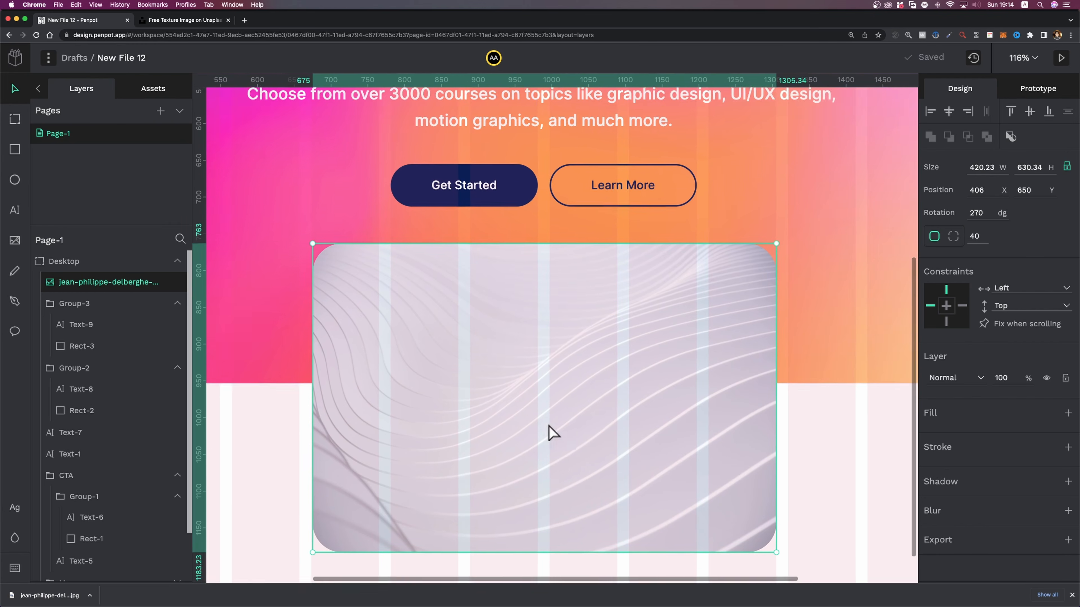
left_click(14, 180)
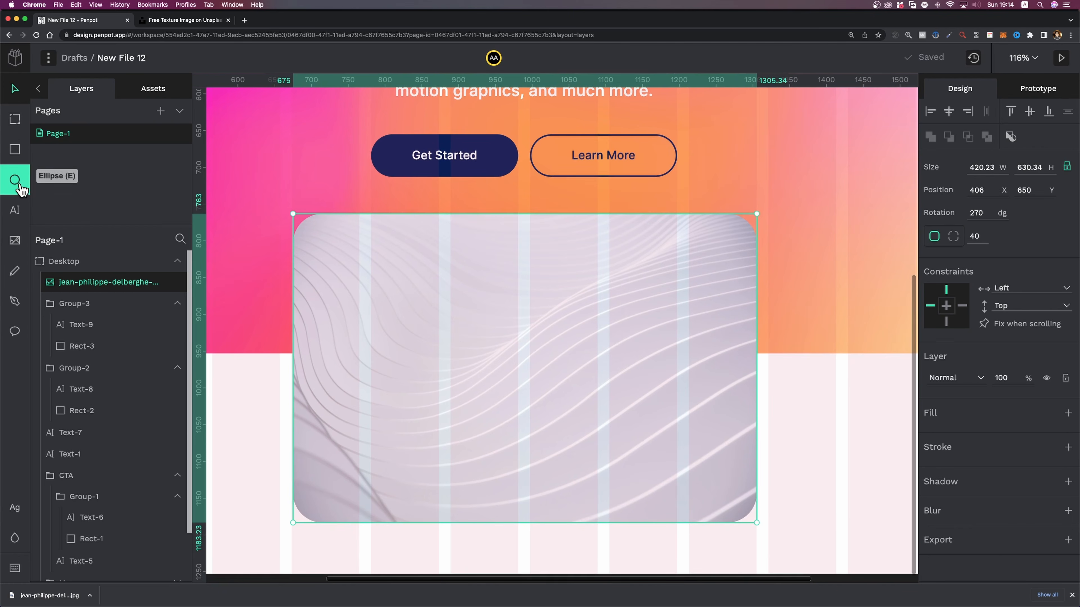
left_click_drag(478, 336, 555, 415)
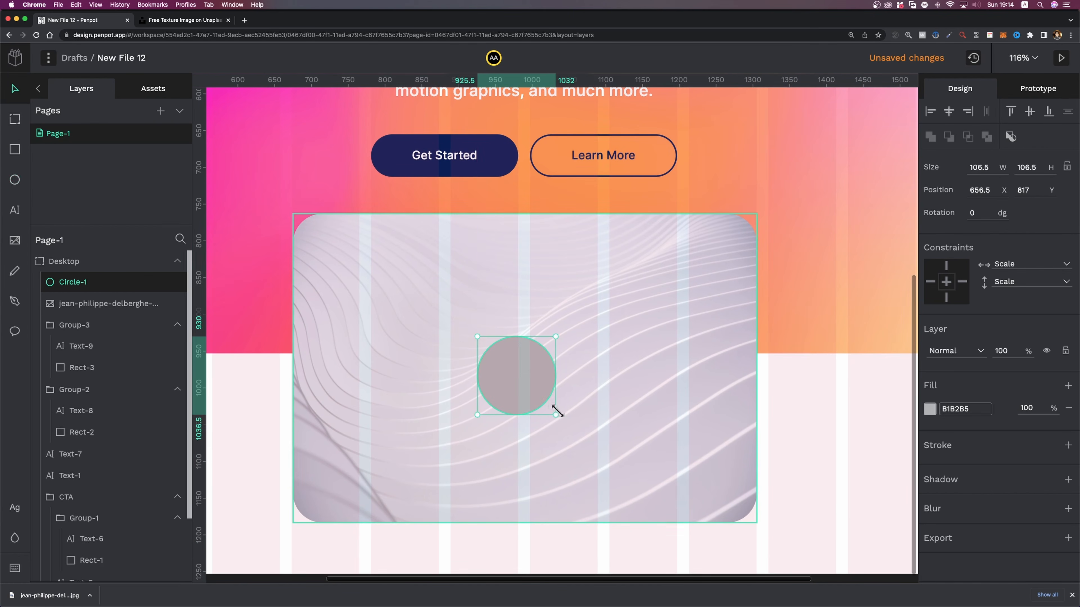
left_click(929, 409)
left_click_drag(841, 357, 776, 328)
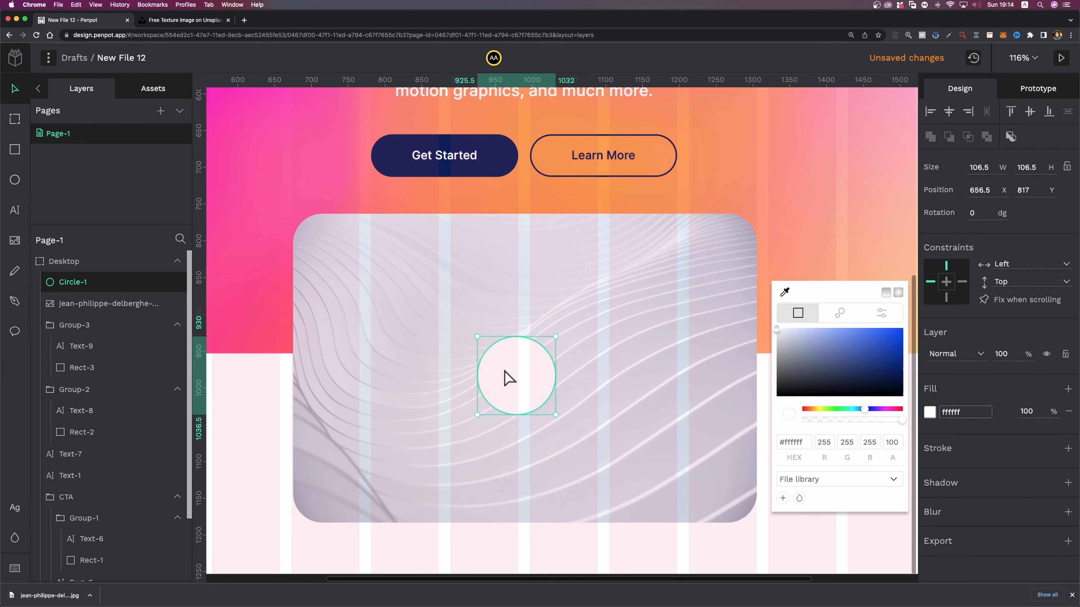
left_click(417, 353)
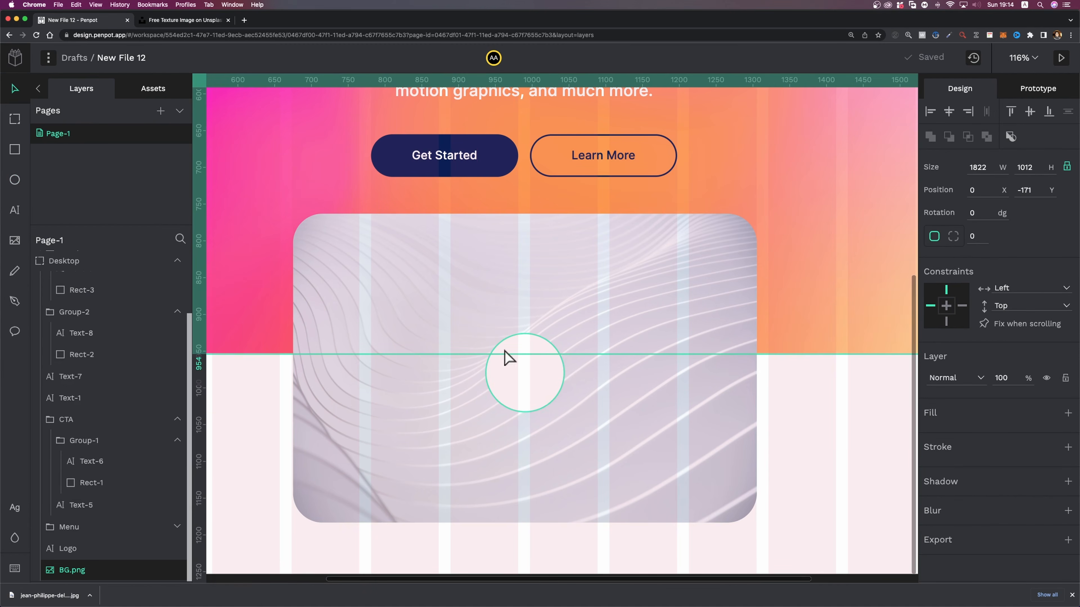
Step: Import play.svg from the Finder folder onto the white circle and center the icon within it
mouse_move(197, 600)
left_click(235, 592)
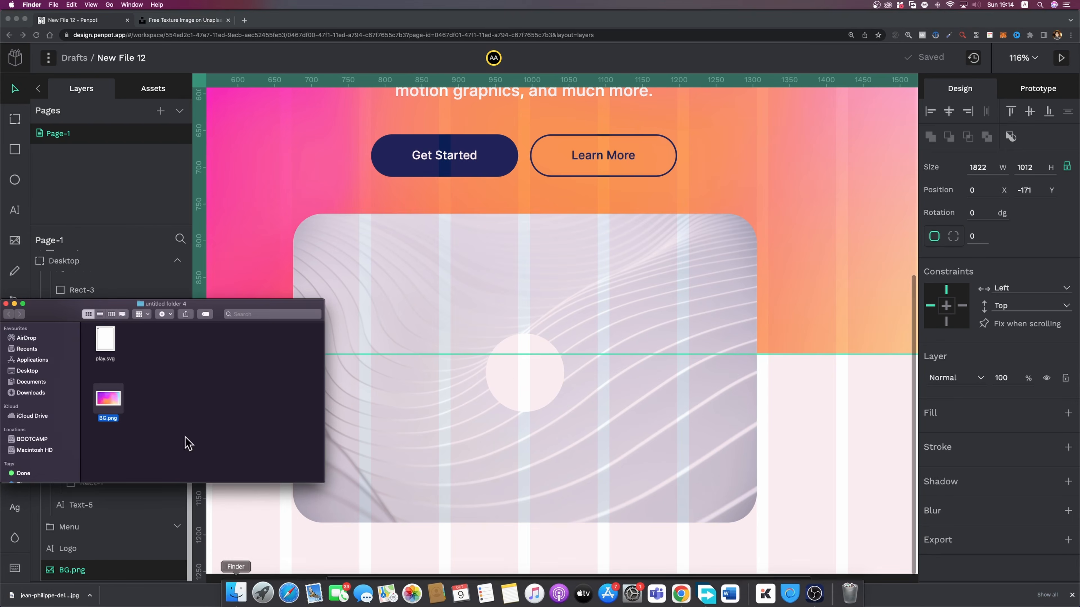
left_click_drag(106, 399, 521, 361)
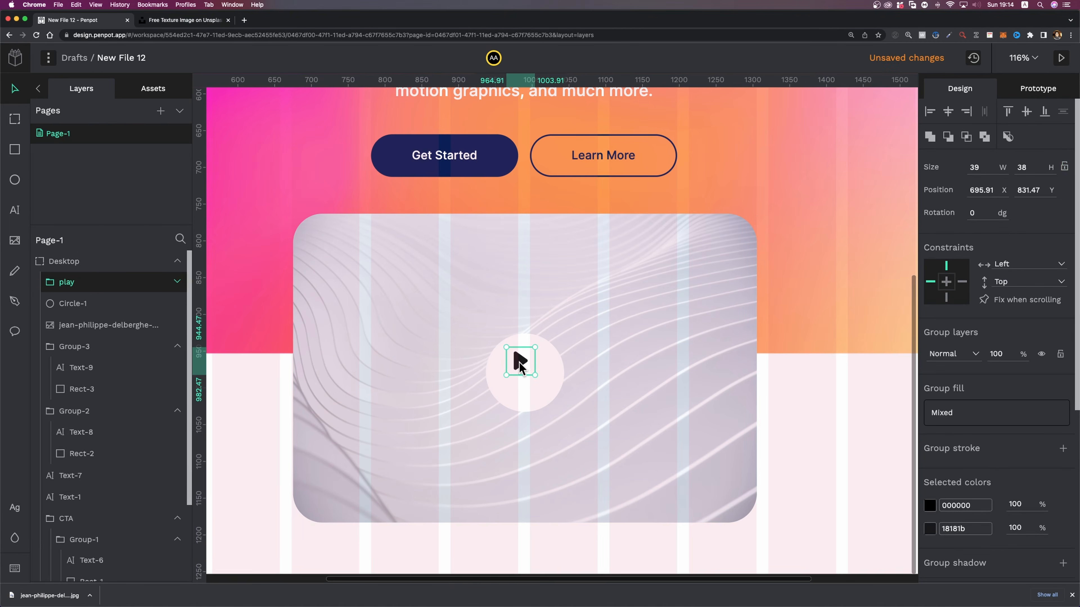
left_click(510, 341, "shift")
left_click(1026, 112)
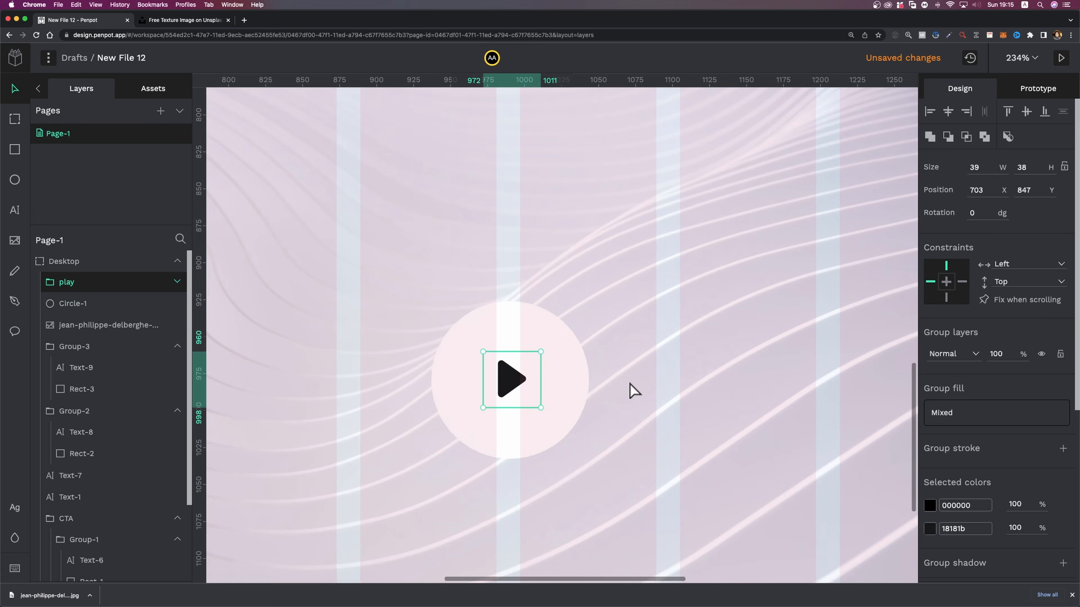
scroll(628, 383, "down", 5)
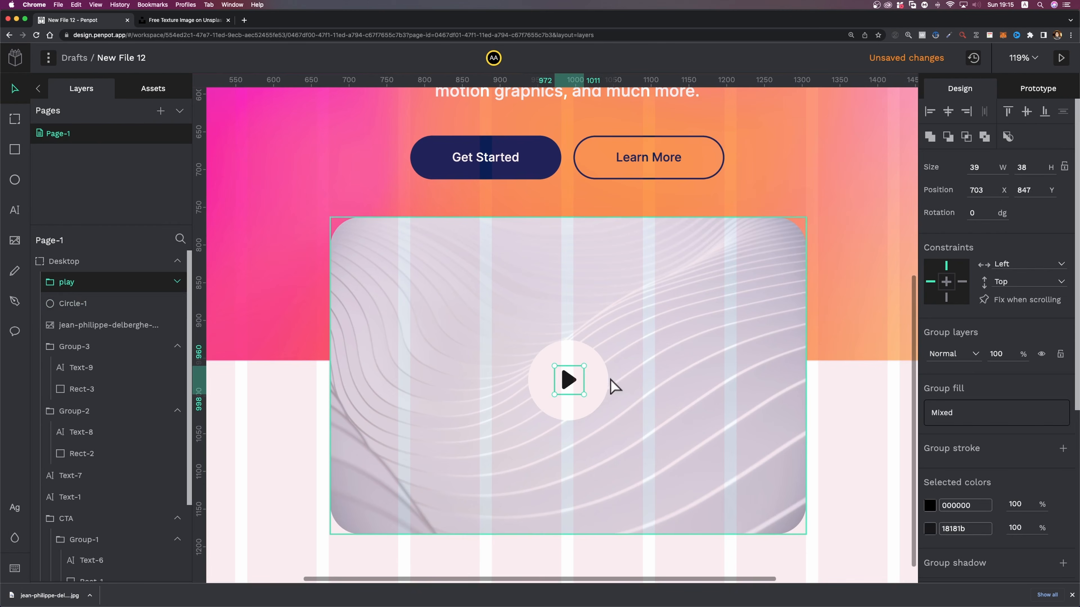
Step: Group the play icon with the white circle and name the group "Play Button"
left_click(599, 378, "shift")
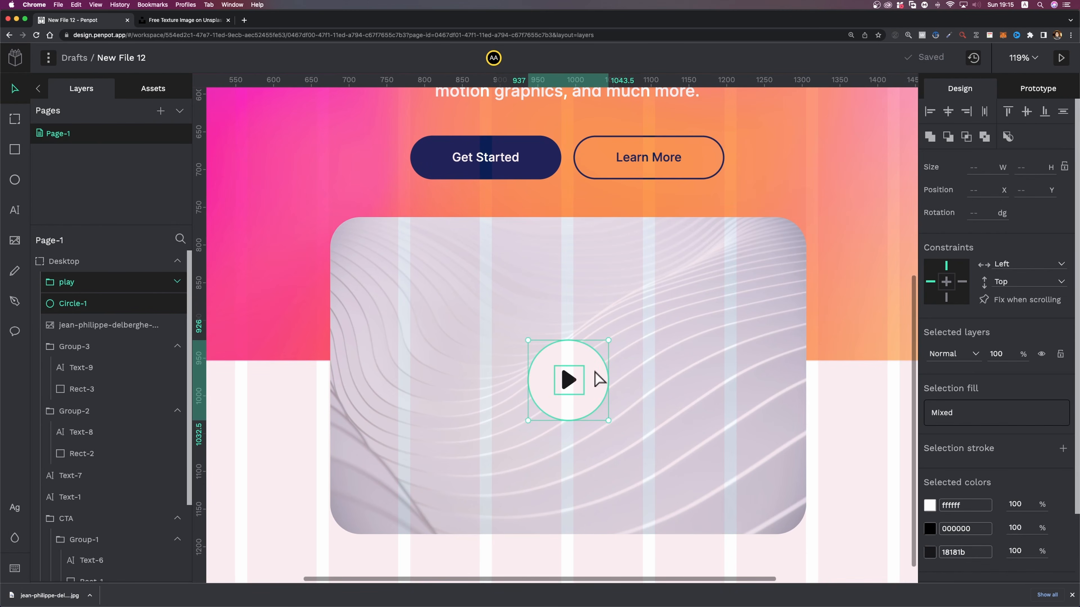
key("ctrl+g")
double_click(81, 283)
type("Play Button")
key("Return")
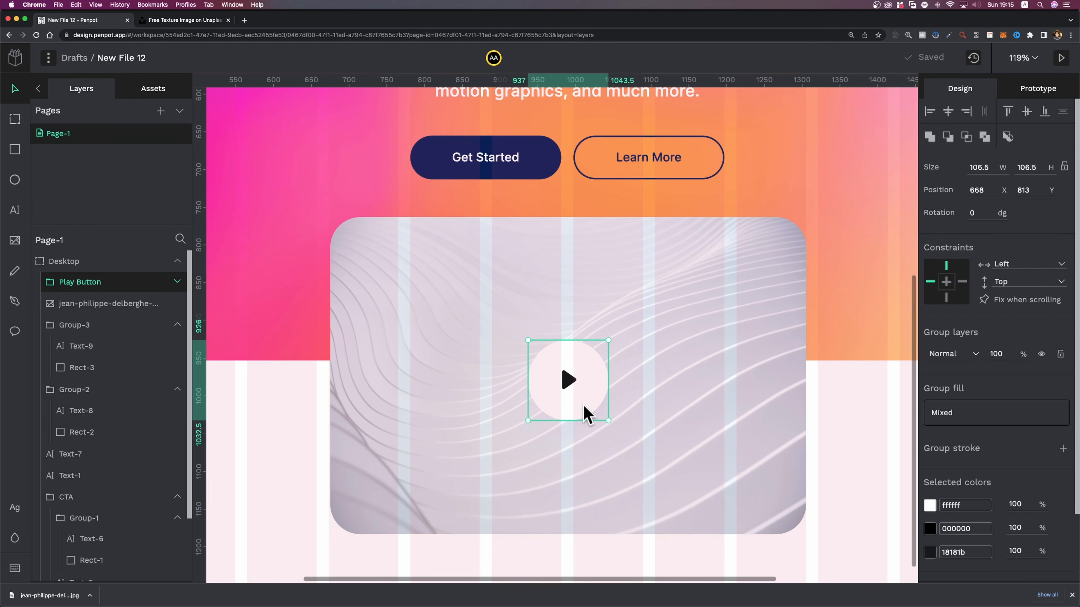
Step: Align the Play Button group with the texture photo, centered both vertically and horizontally
left_click(687, 345, "shift")
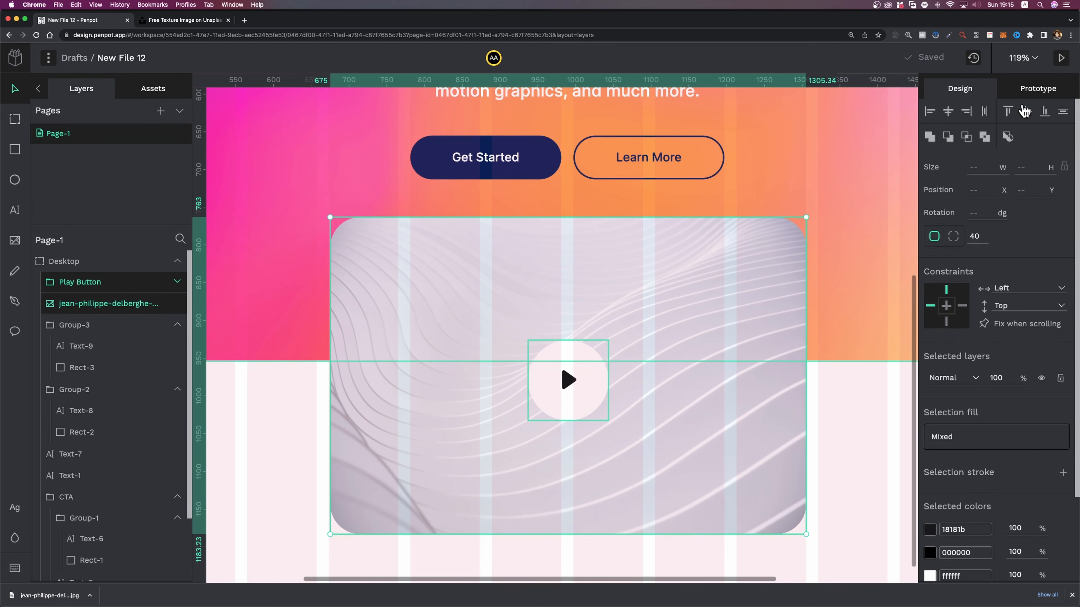
left_click(1025, 112)
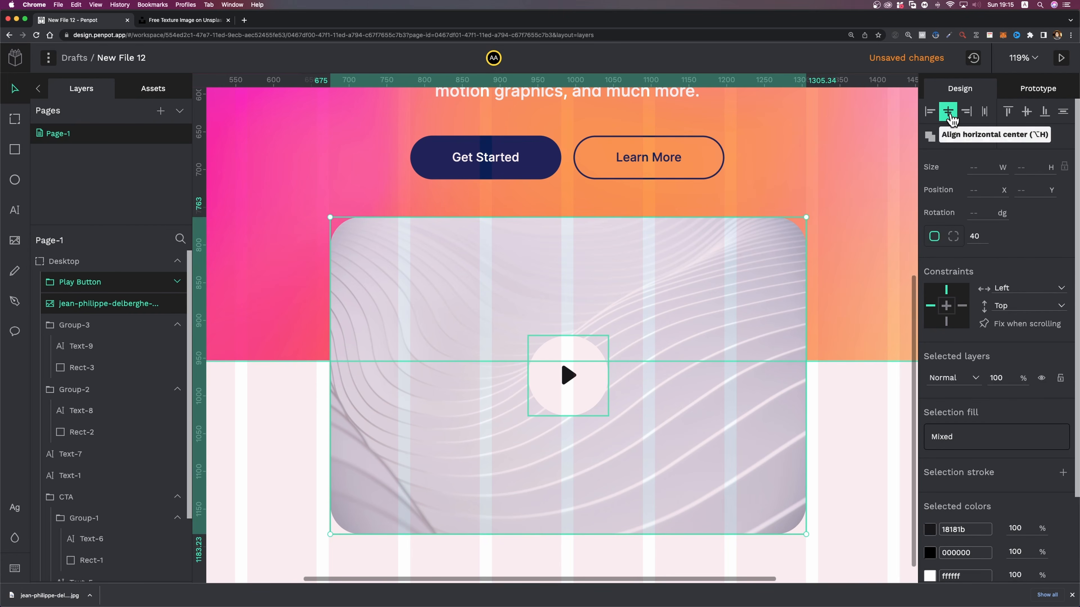
left_click(948, 113)
Step: Group the Play Button with the texture photo and name the group "Image"
scroll(697, 285, "down", 5)
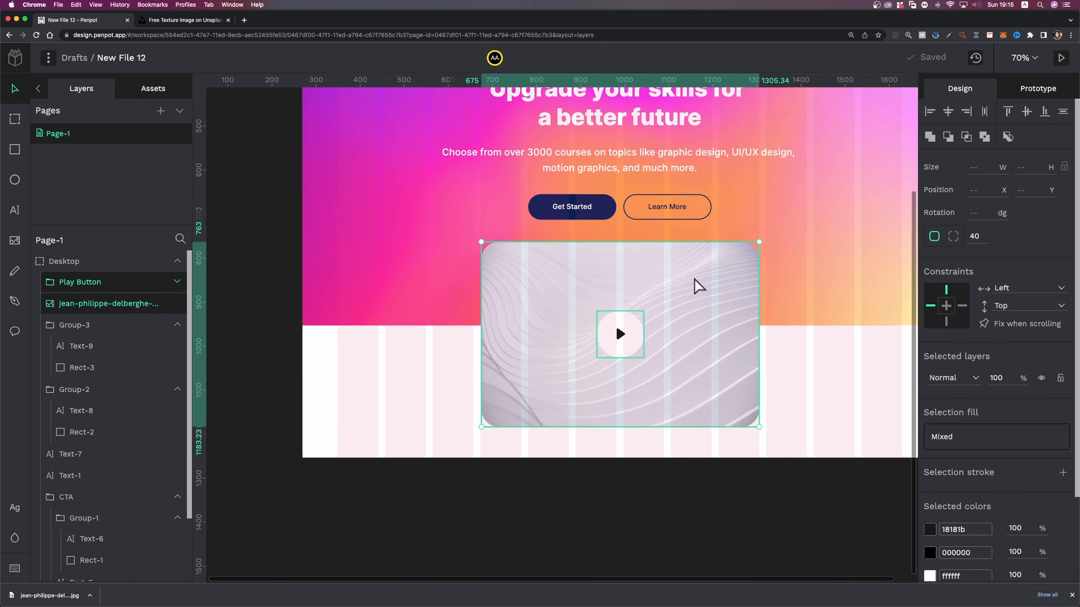
key("super+g")
double_click(102, 282)
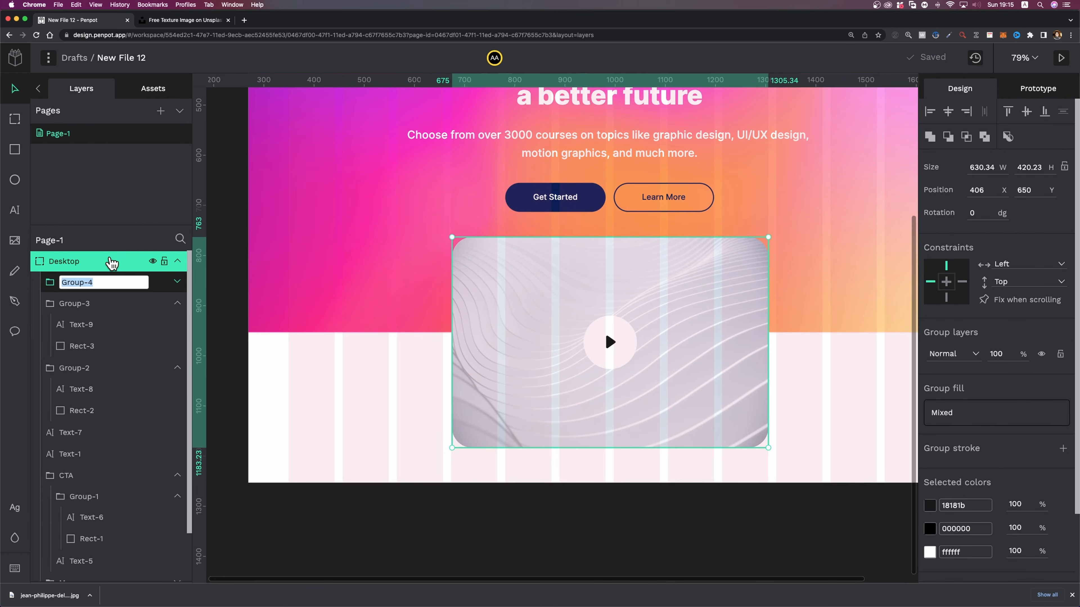
type("Image")
key("Return")
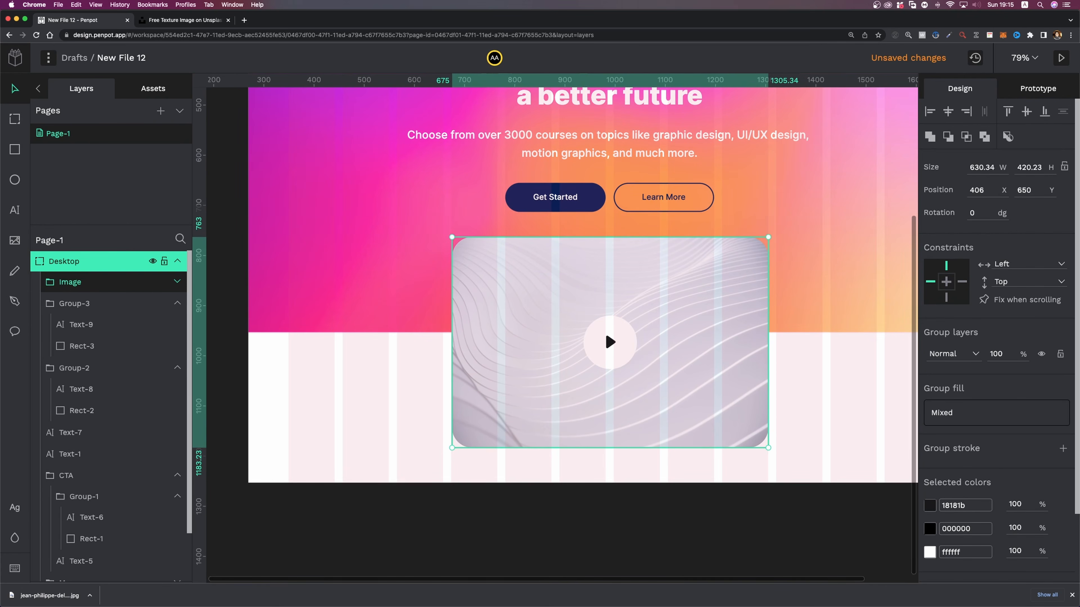
Step: Add a drop shadow to the Image group and set the shadow's opacity to 10%
scroll(969, 395, "down", 3)
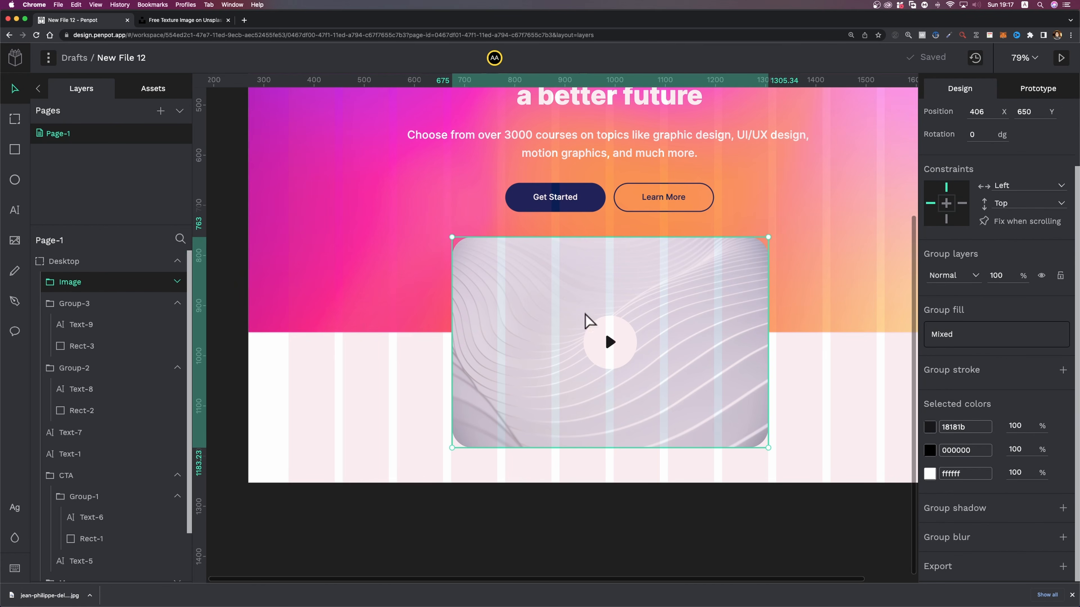
left_click(1072, 595)
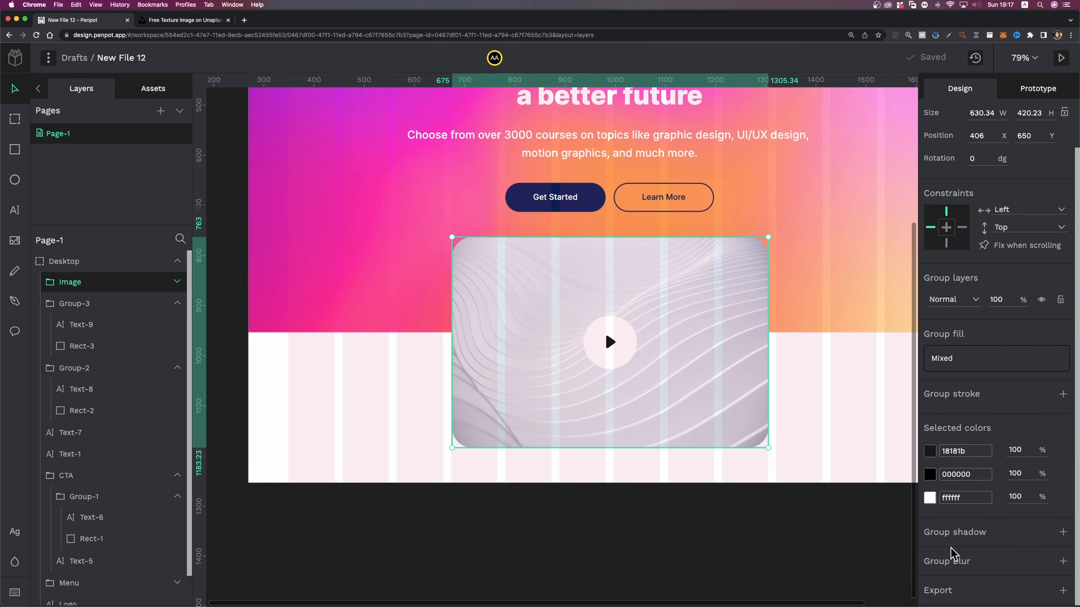
left_click(1062, 532)
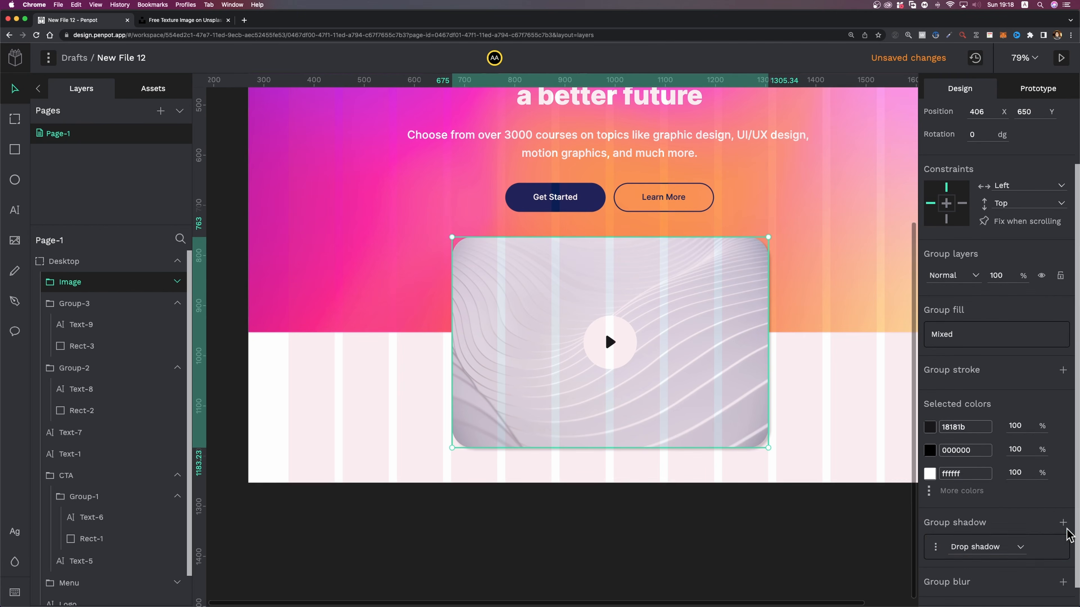
left_click(935, 547)
scroll(963, 544, "down", 3)
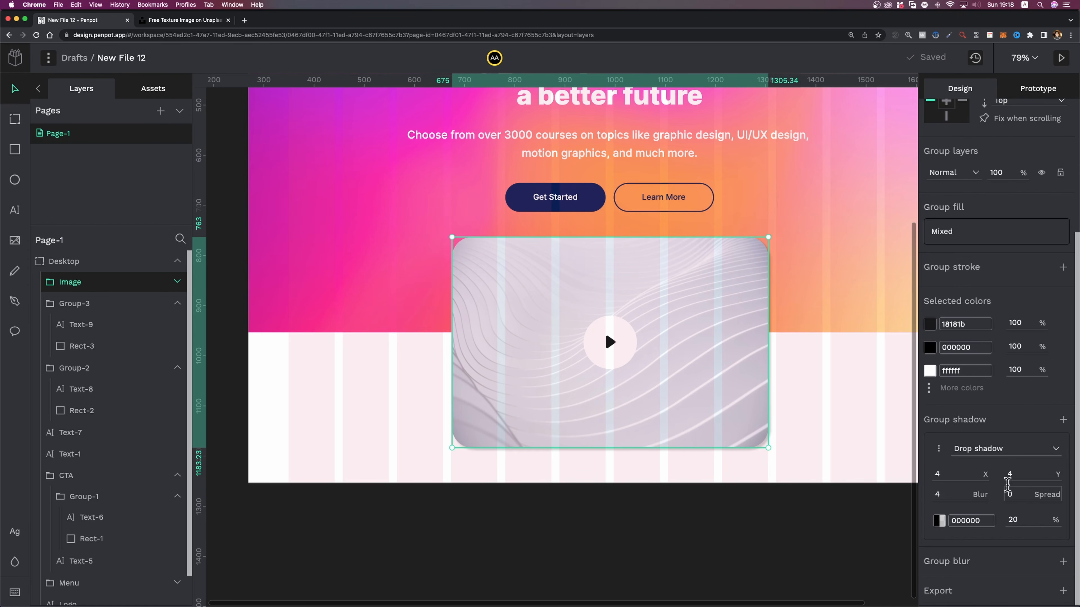
left_click(1022, 517)
type("10")
key("Return")
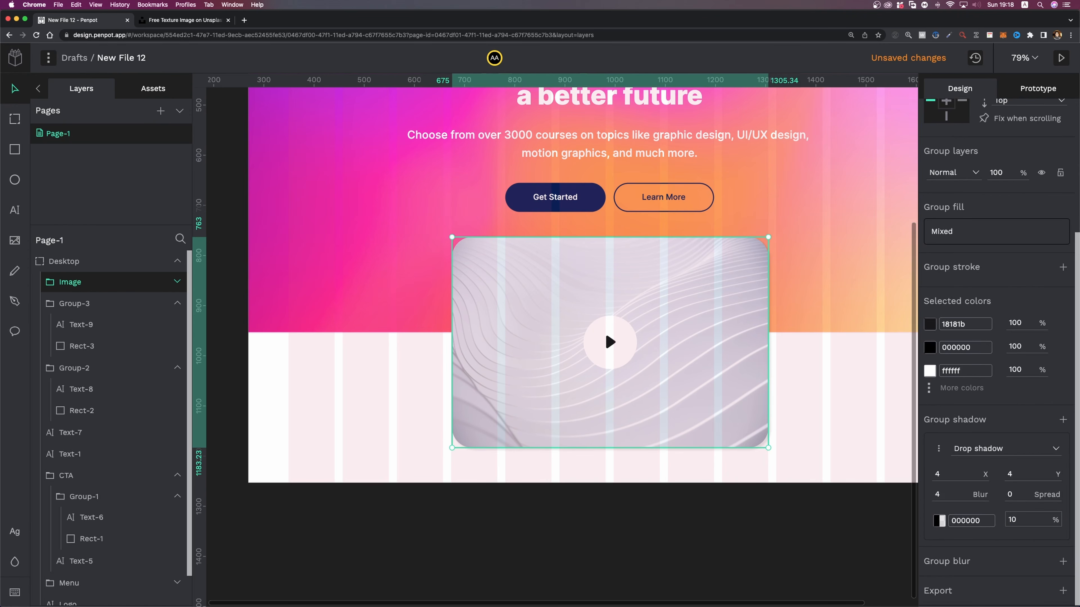
Step: Set the Image group's shadow blur to 50 and its Y offset to 25
left_click(958, 495)
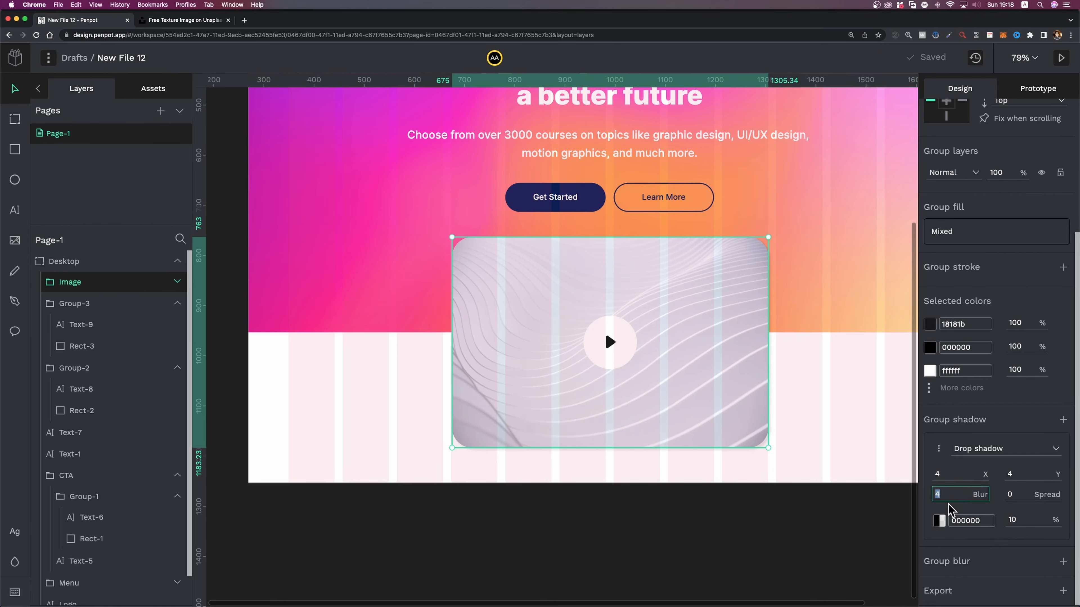
type("50")
key("Return")
left_click(1013, 478)
type("25")
key("Return")
left_click(774, 539)
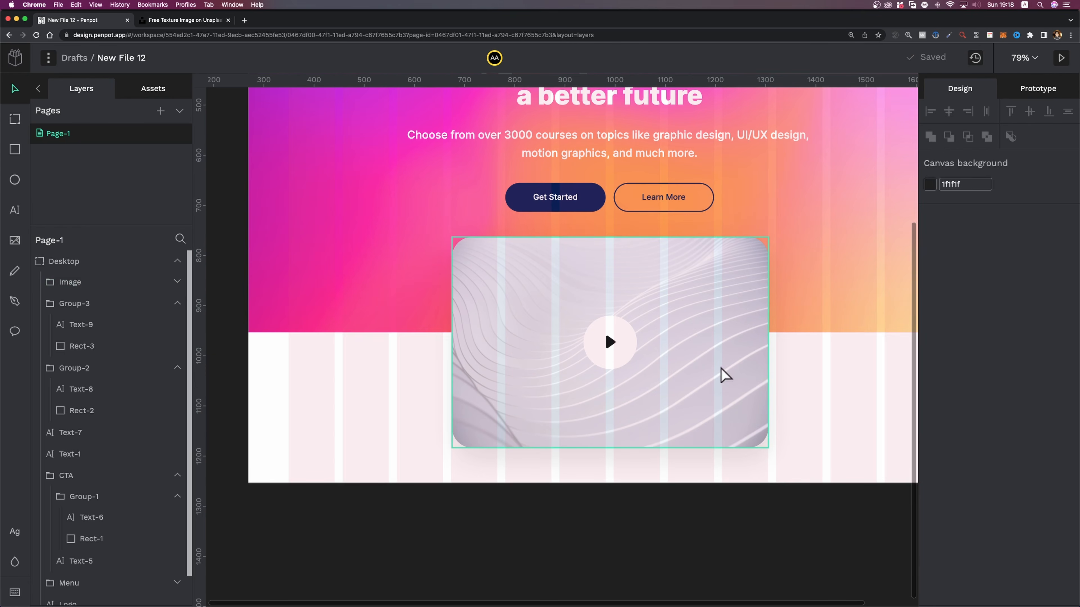
Step: Hide the 12-column grid on the Desktop board
scroll(702, 384, "down", 6)
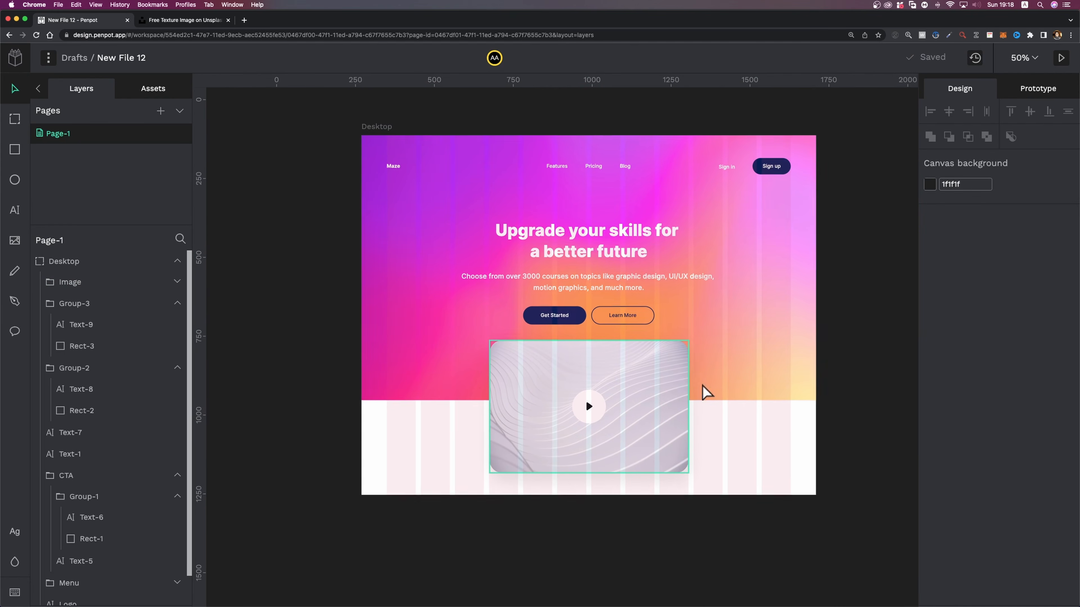
left_click(380, 137)
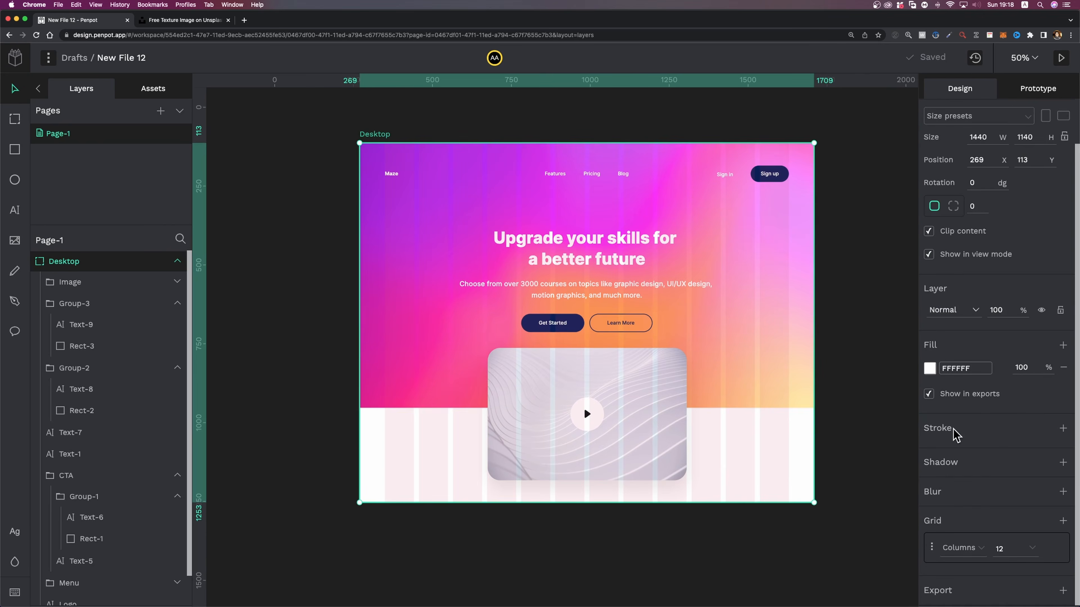
left_click(1047, 548)
Step: Set the font weight of the "Choose from over 3000 courses" paragraph to regular
scroll(723, 422, "up", 5)
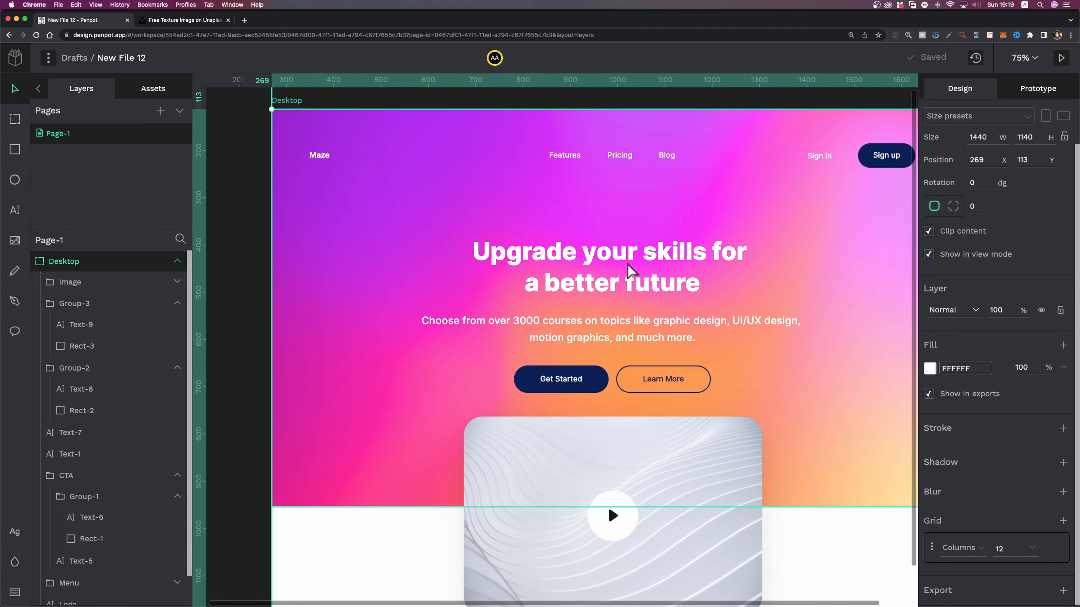
left_click(564, 333)
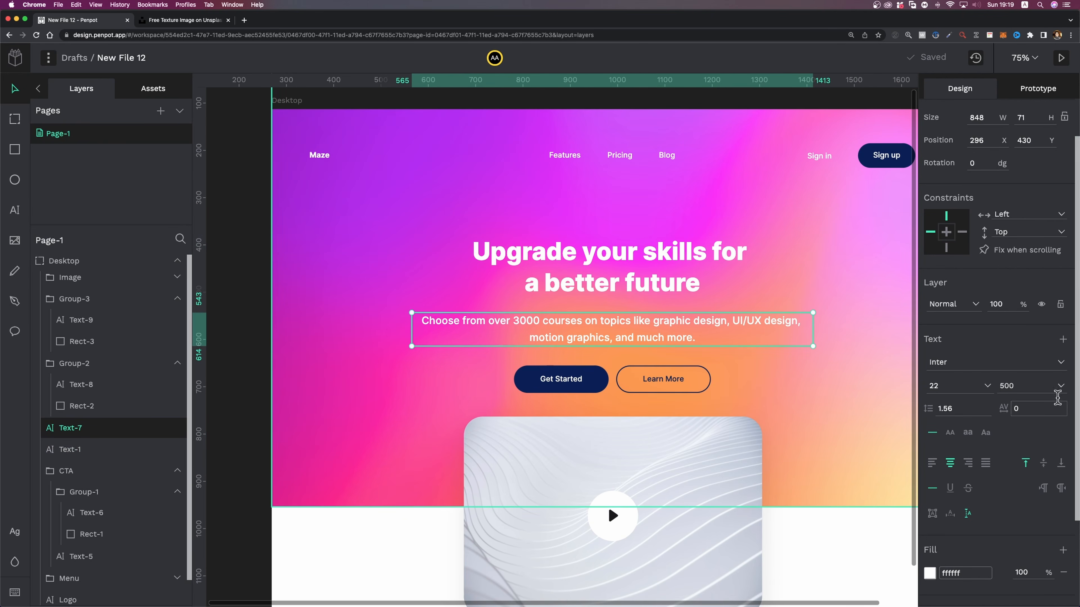
left_click(1030, 386)
left_click(1037, 377)
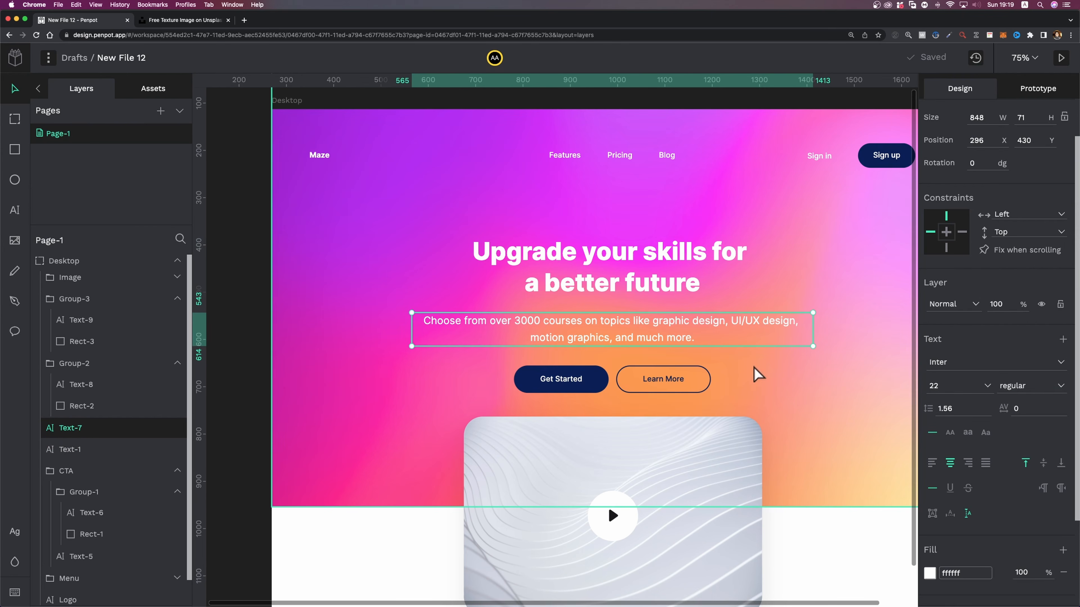
Step: Nudge the hero paragraph up to Y 417, closer to the heading, and check the spacing between them
key("alt")
key("Up")
key("Up")
key("Up")
key("alt")
key("shift+Up")
key("alt")
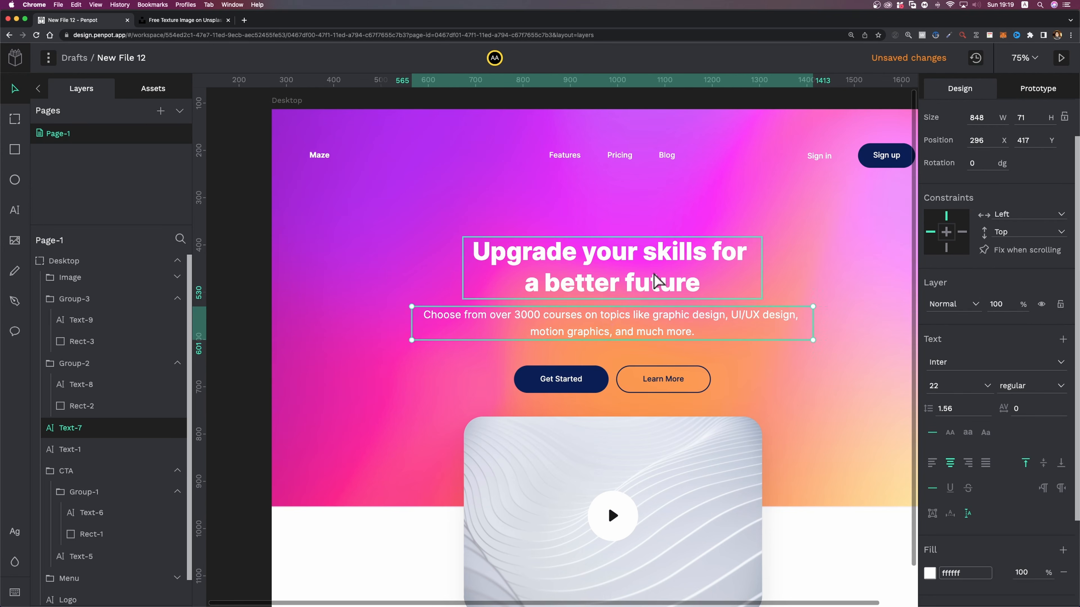
key("alt")
Step: Move the Get Started and Learn More buttons together up to Y 520, closer to the hero paragraph
left_click(575, 377)
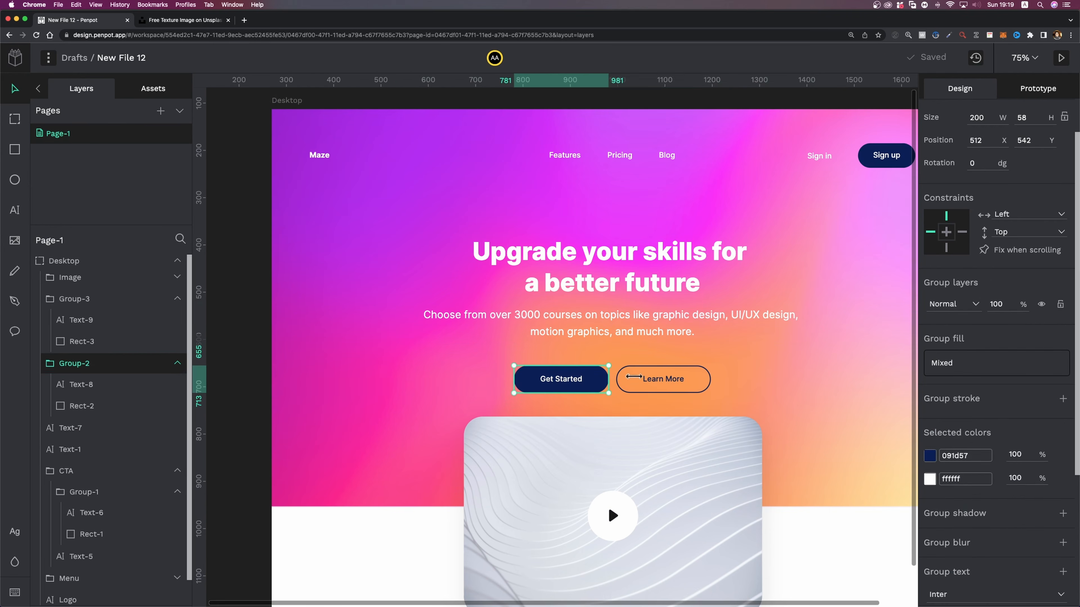
left_click(675, 383, "shift")
key("alt")
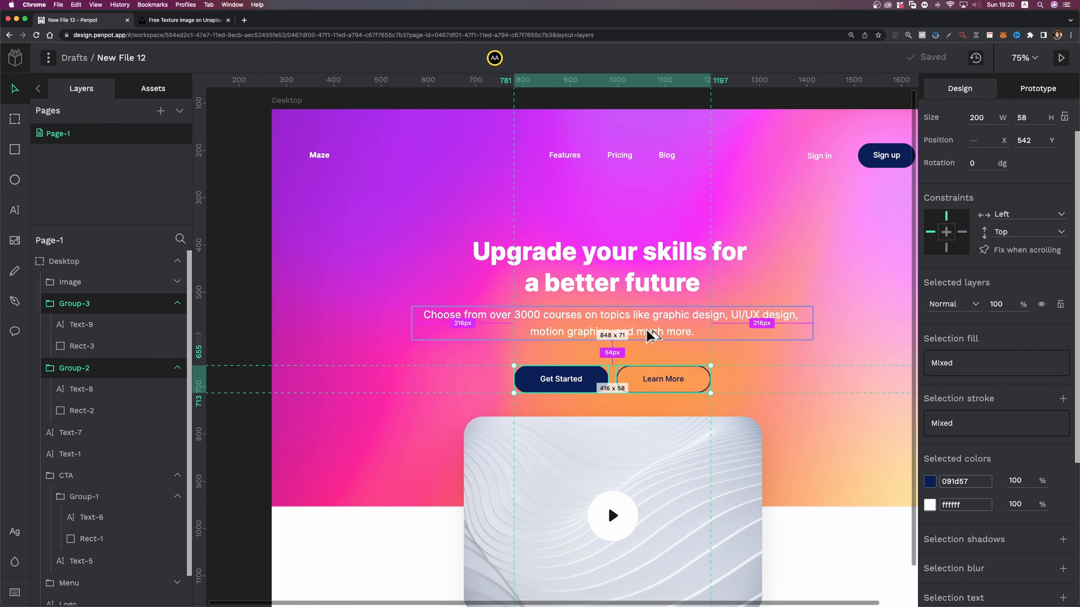
key("shift+Up")
key("shift+Up")
key("Up")
key("Up")
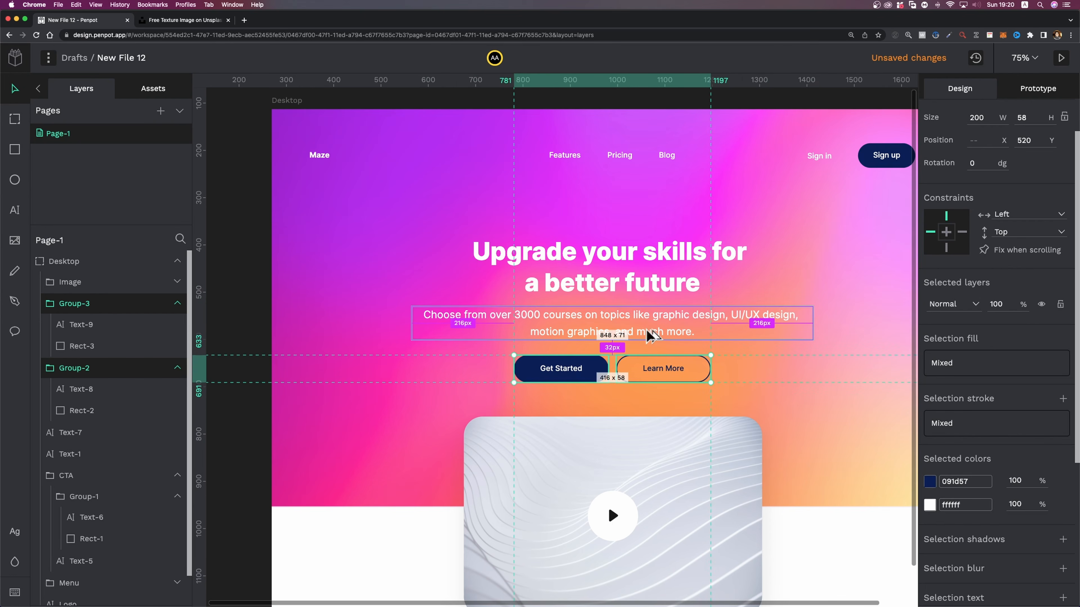
Step: Nudge the Image group down 8 px to widen the gap below the hero buttons
left_click(633, 474)
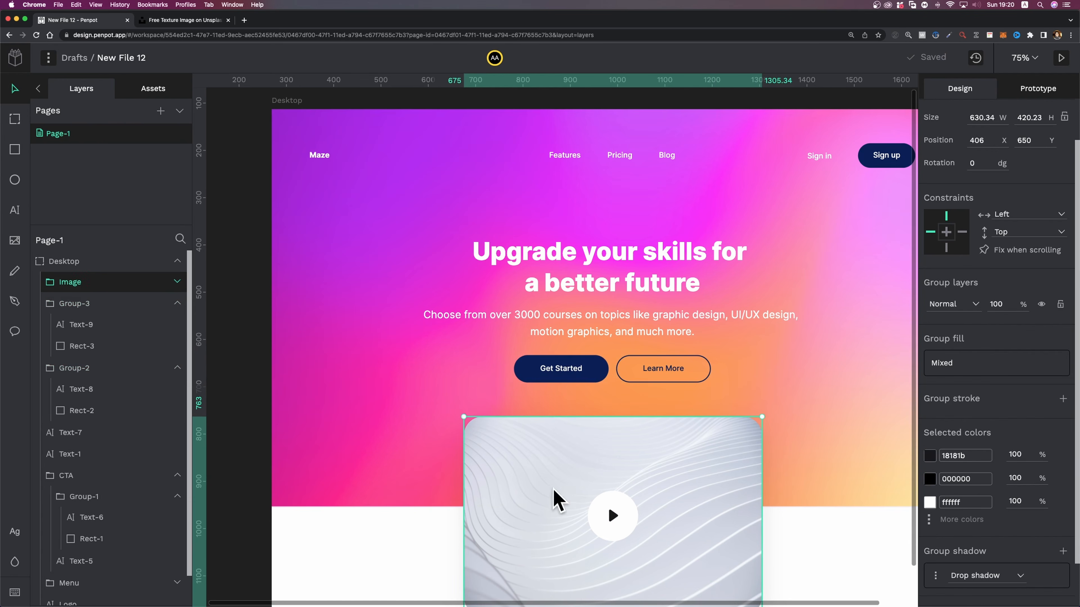
mouse_move(600, 369)
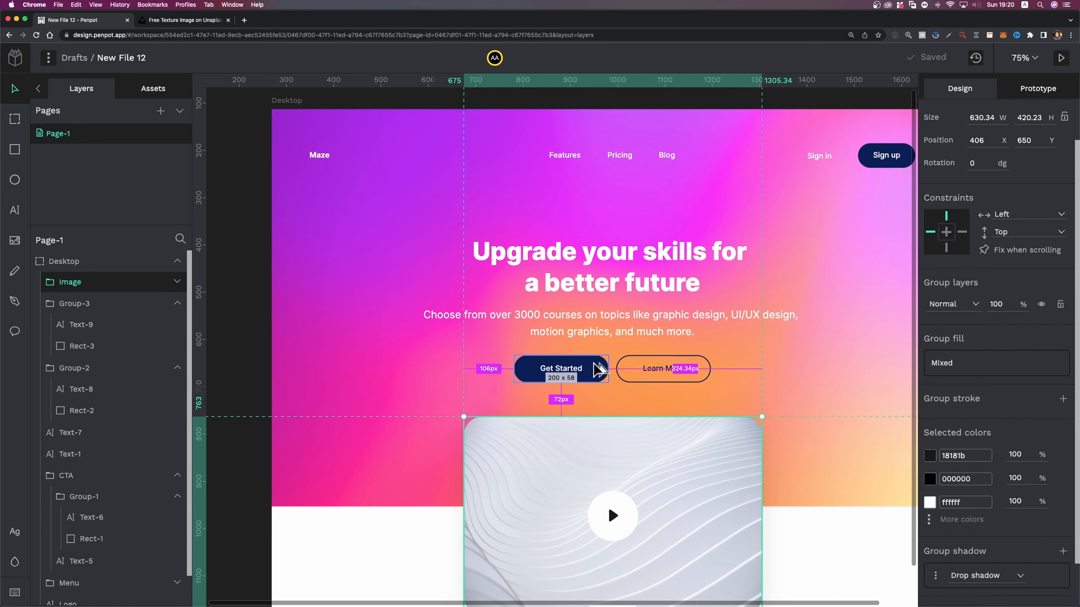
key("Down")
key("Down")
key("Down")
key("Down")
key("Down")
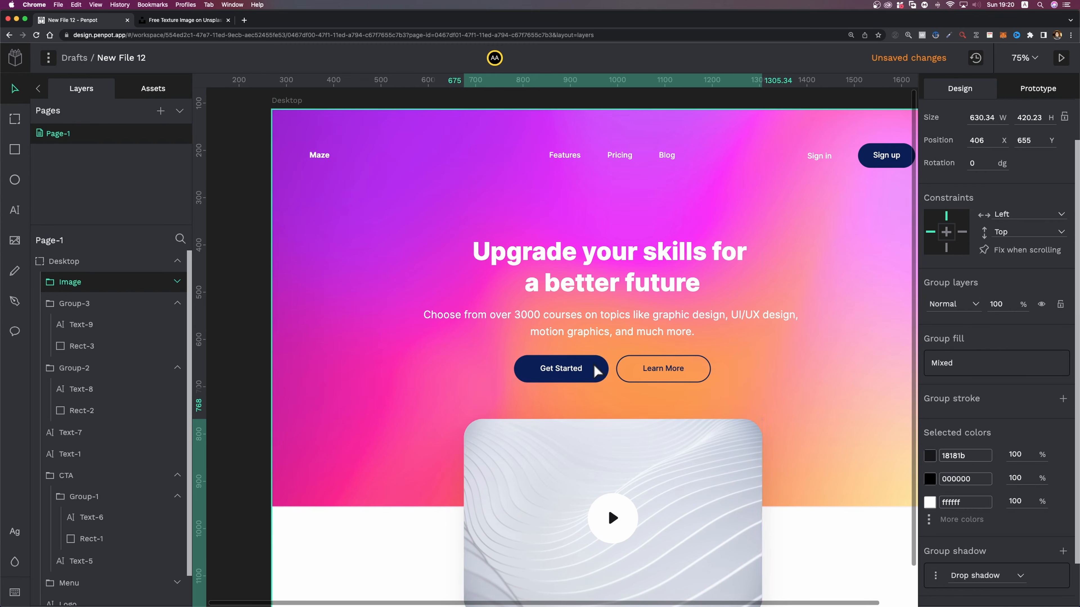
key("Down")
key("Down")
key("Down")
Step: Shift the BG.png background image left to X -4, deselect it, and review the whole page layout
left_click(764, 399)
scroll(655, 392, "down", 4)
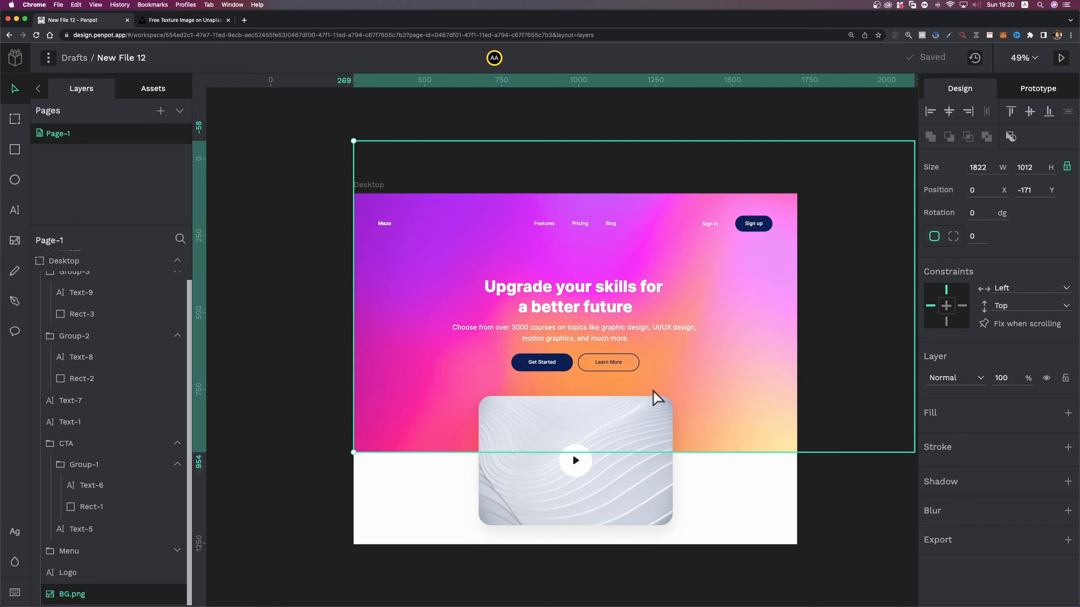
left_click(856, 325)
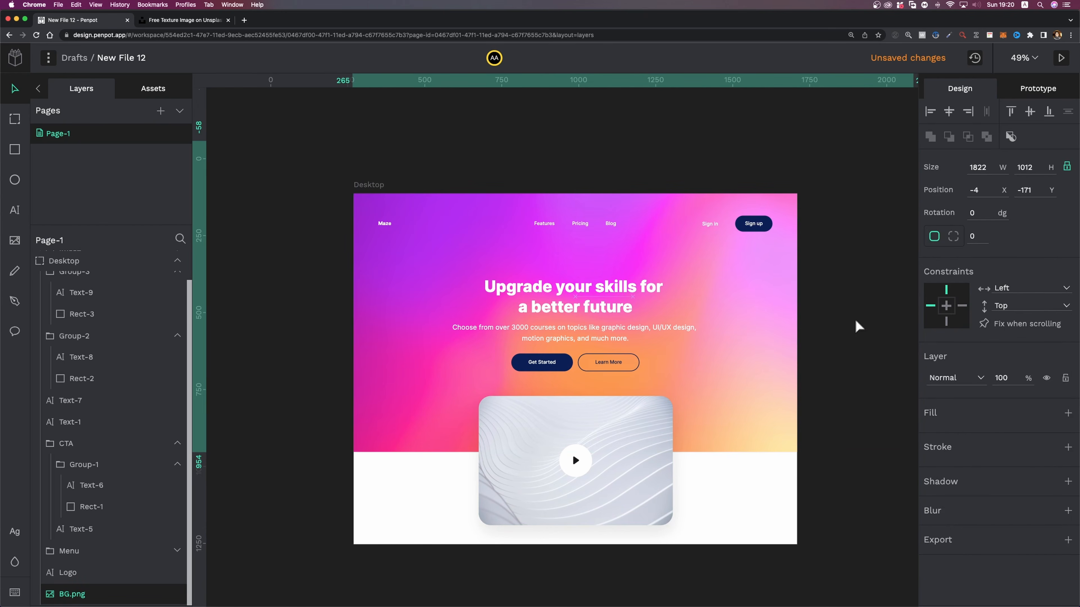
scroll(818, 432, "up", 3)
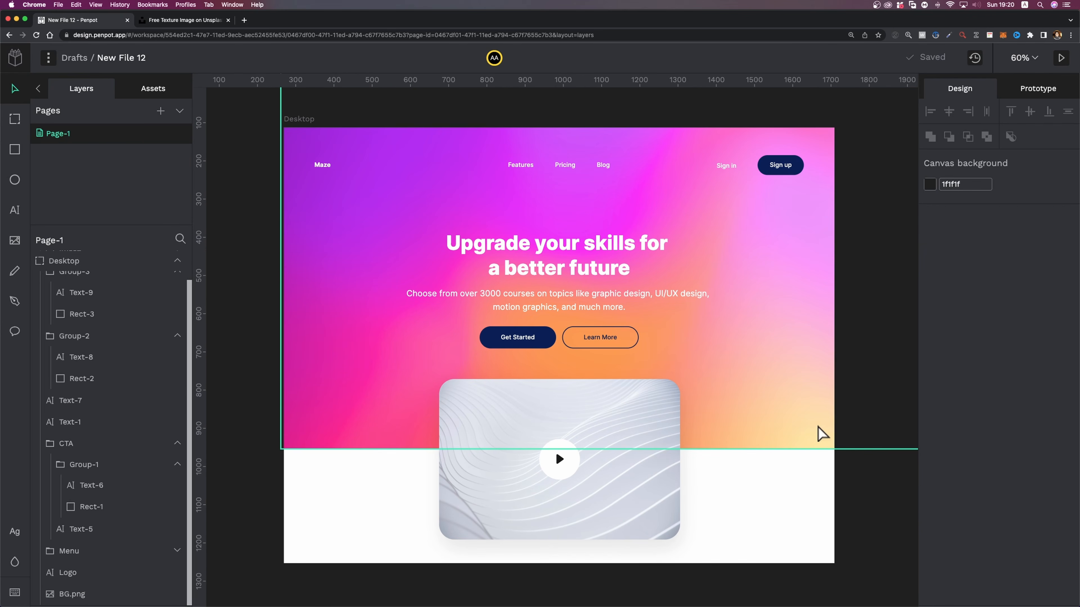
scroll(476, 263, "down", 1)
scroll(542, 276, "up", 1)
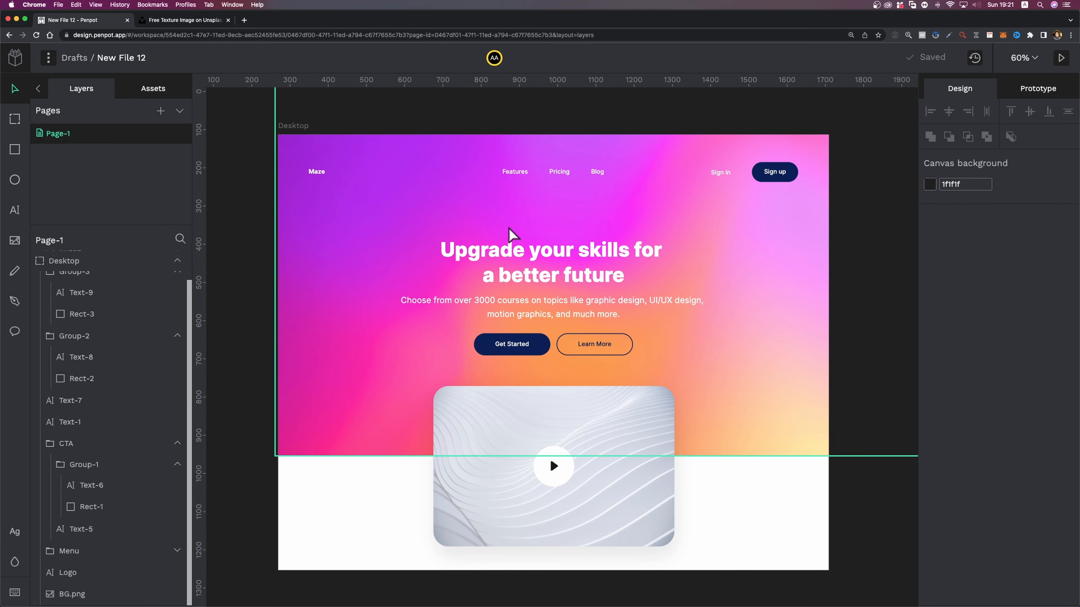
Step: Duplicate the Desktop board beside the original
left_click(298, 126)
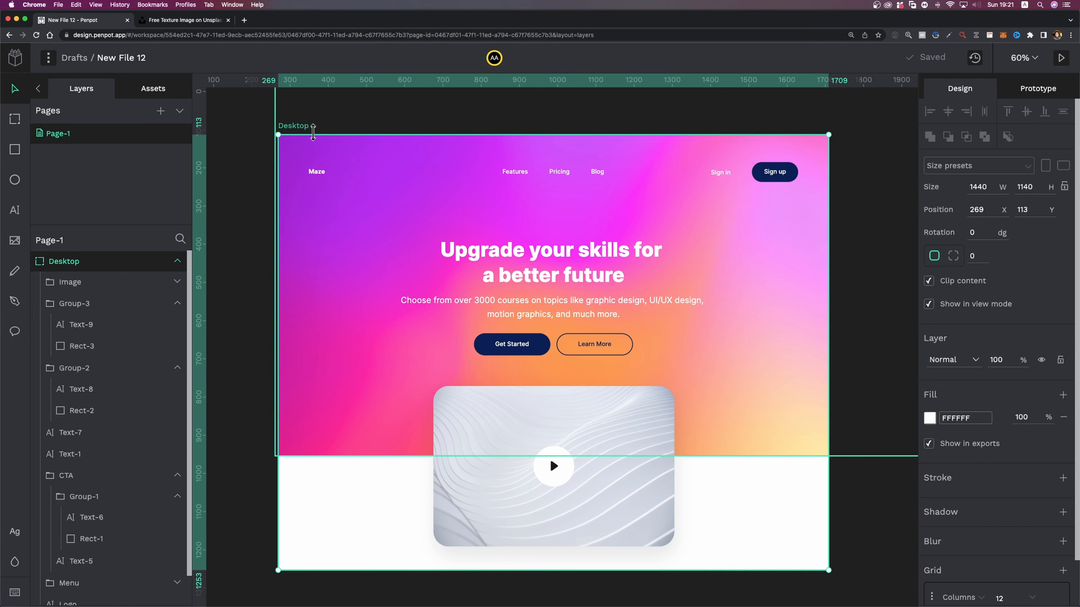
key("super+d")
scroll(504, 147, "down", 5)
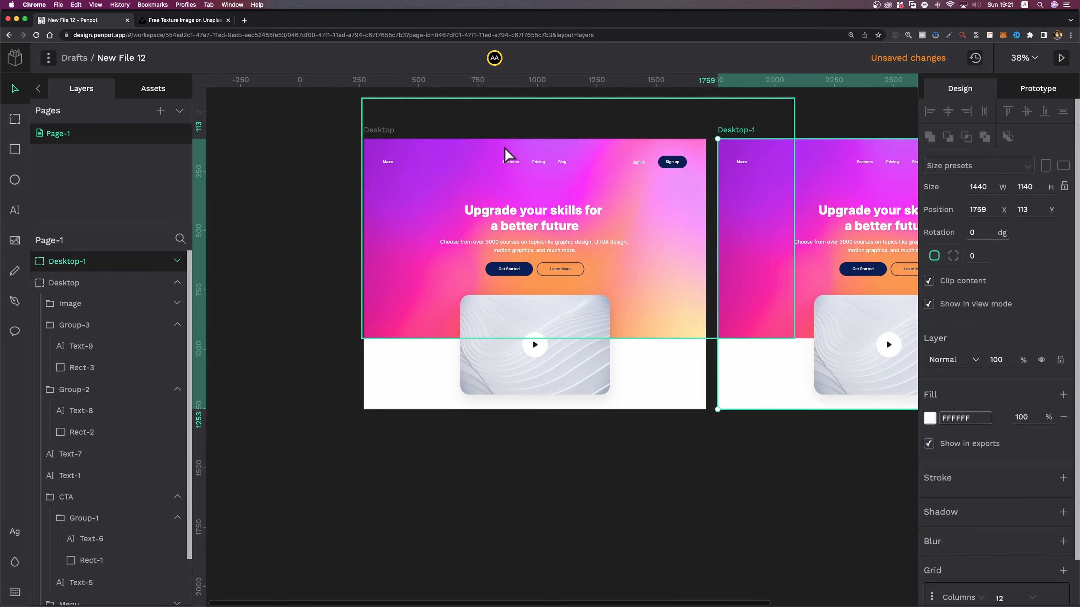
scroll(505, 148, "right", 1)
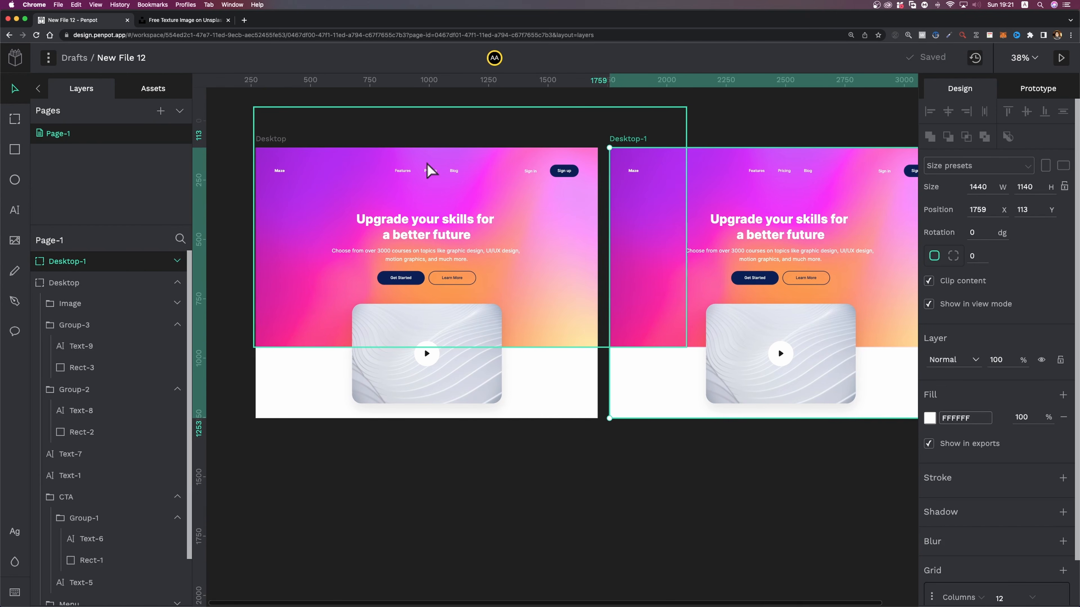
Step: Add a prototype connection from the Get Started button on the Desktop board to the Desktop-1 board
scroll(385, 300, "up", 8)
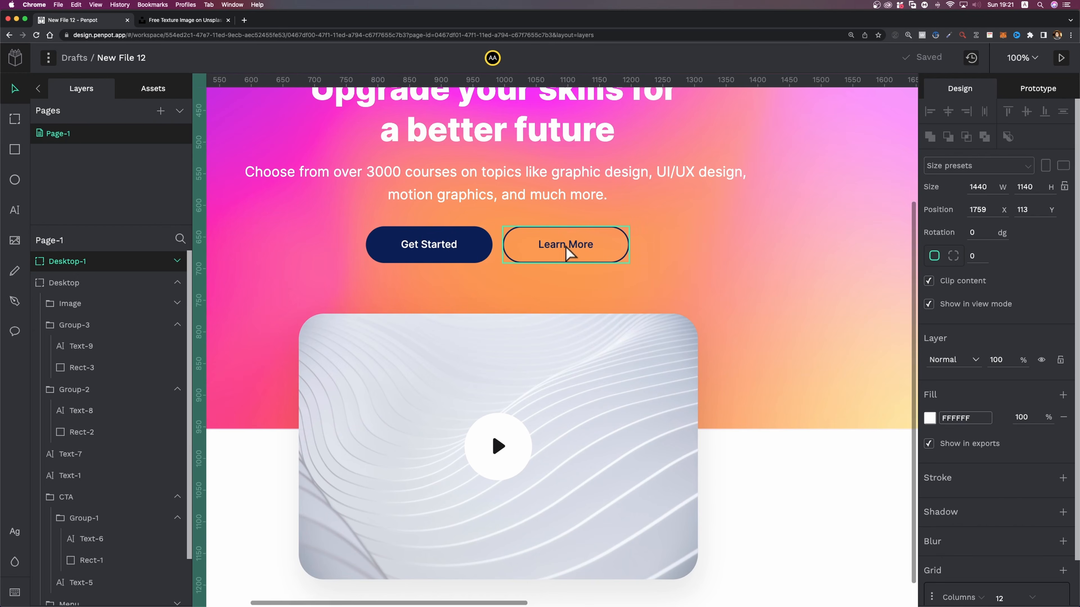
left_click(436, 245)
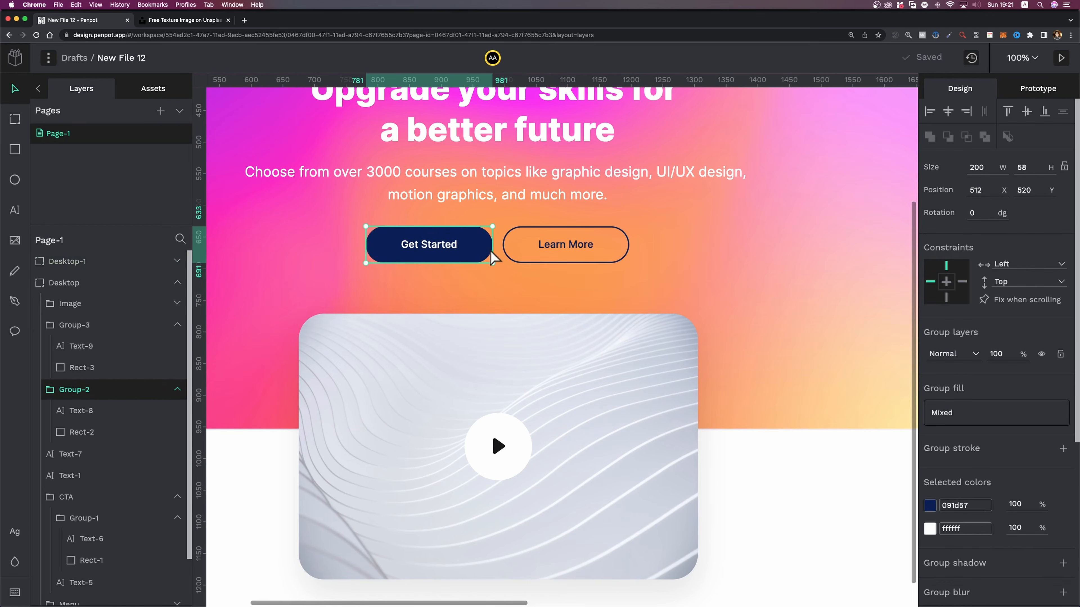
left_click(1040, 90)
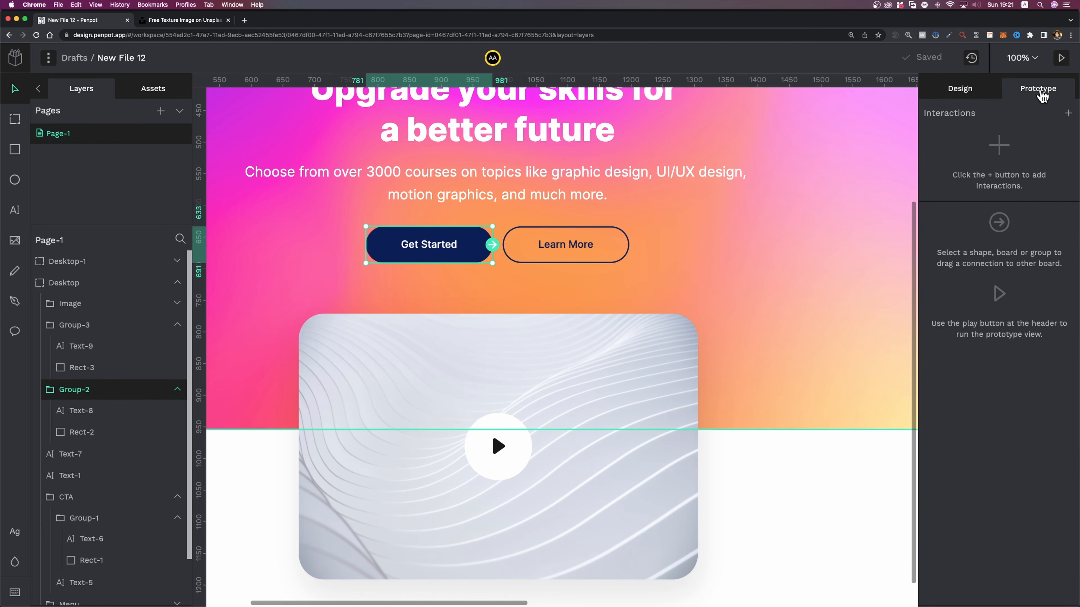
scroll(704, 212, "up", 1)
scroll(561, 246, "down", 3)
left_click_drag(561, 237, 876, 196)
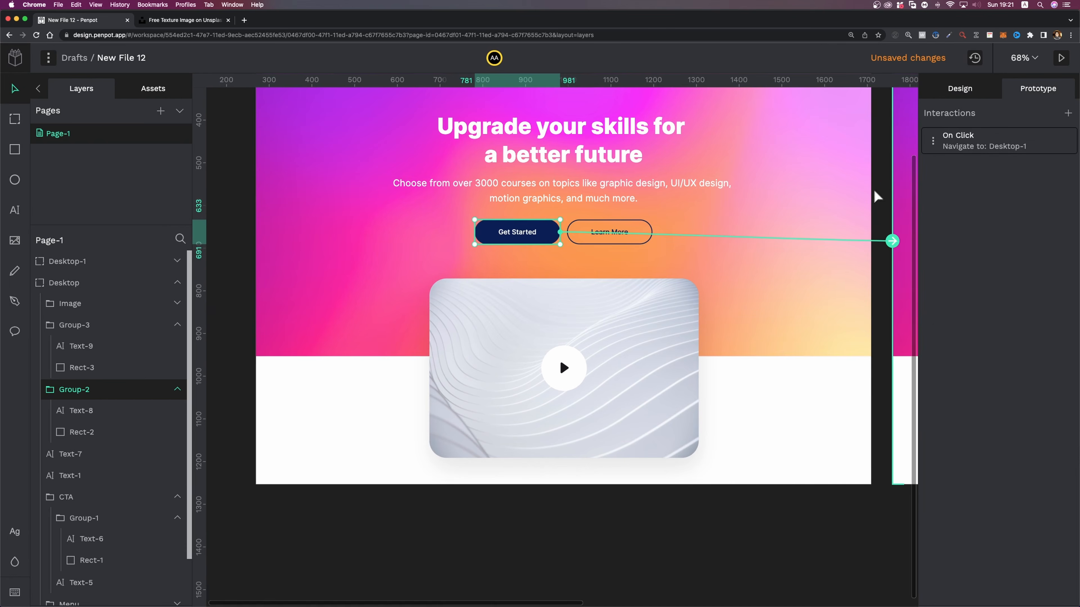
Step: Add a black 000000 fill over the navy one on Desktop-1's Get Started button rectangle, and lower the new fill's opacity
scroll(873, 197, "down", 2)
scroll(779, 209, "right", 3)
scroll(780, 207, "down", 3)
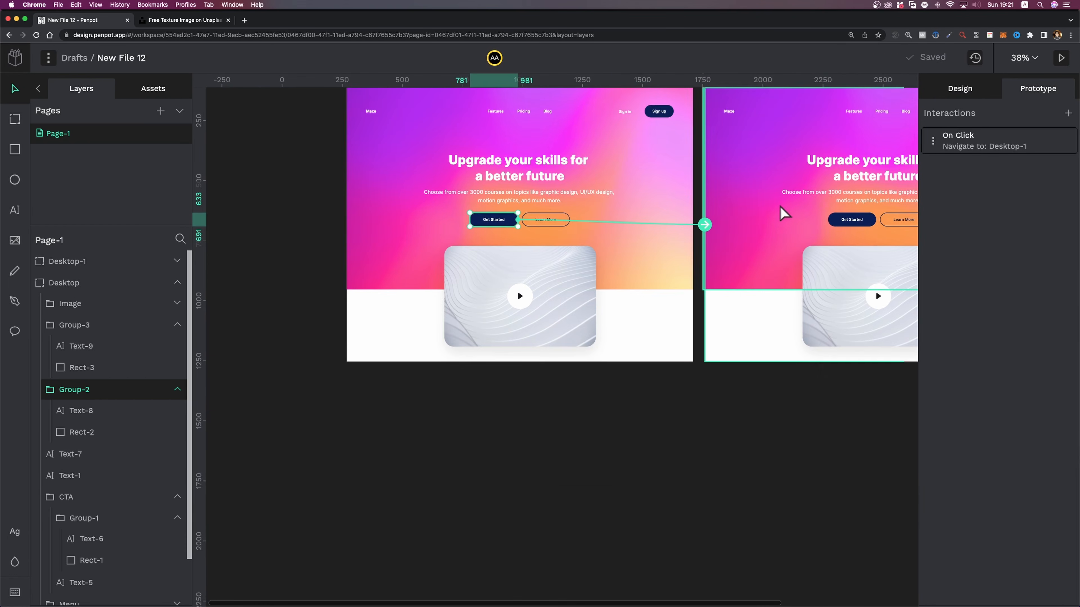
scroll(749, 202, "right", 5)
scroll(749, 203, "up", 3)
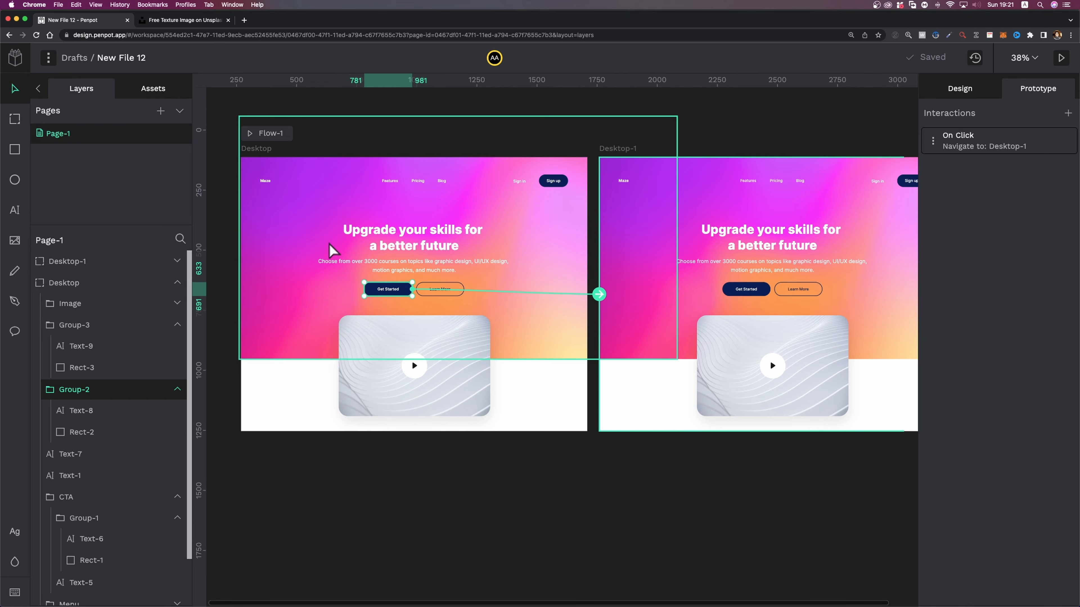
scroll(608, 240, "right", 4)
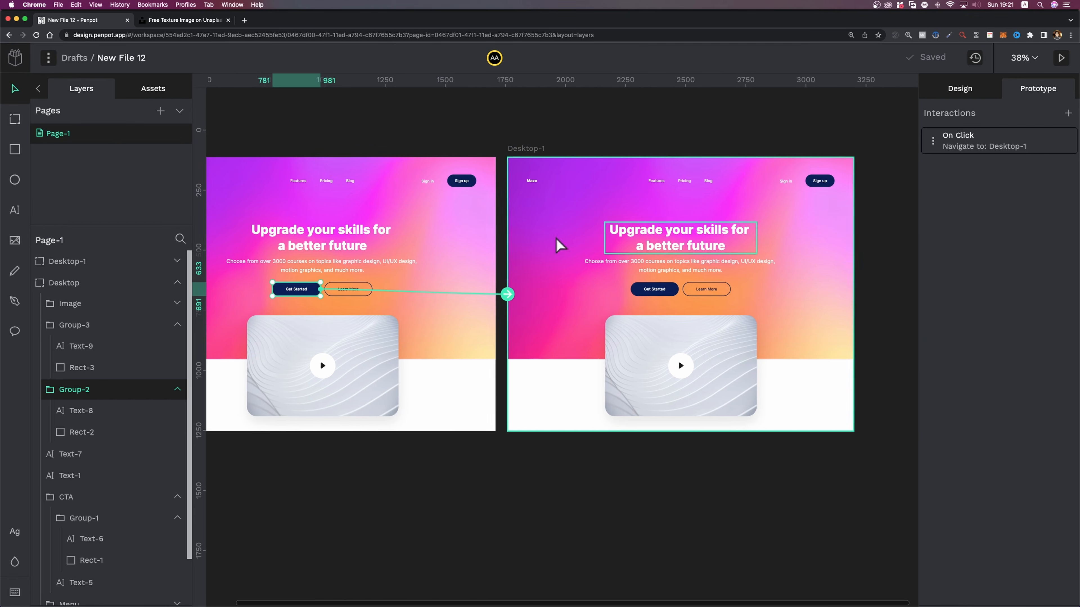
scroll(595, 255, "right", 1)
scroll(667, 306, "up", 5)
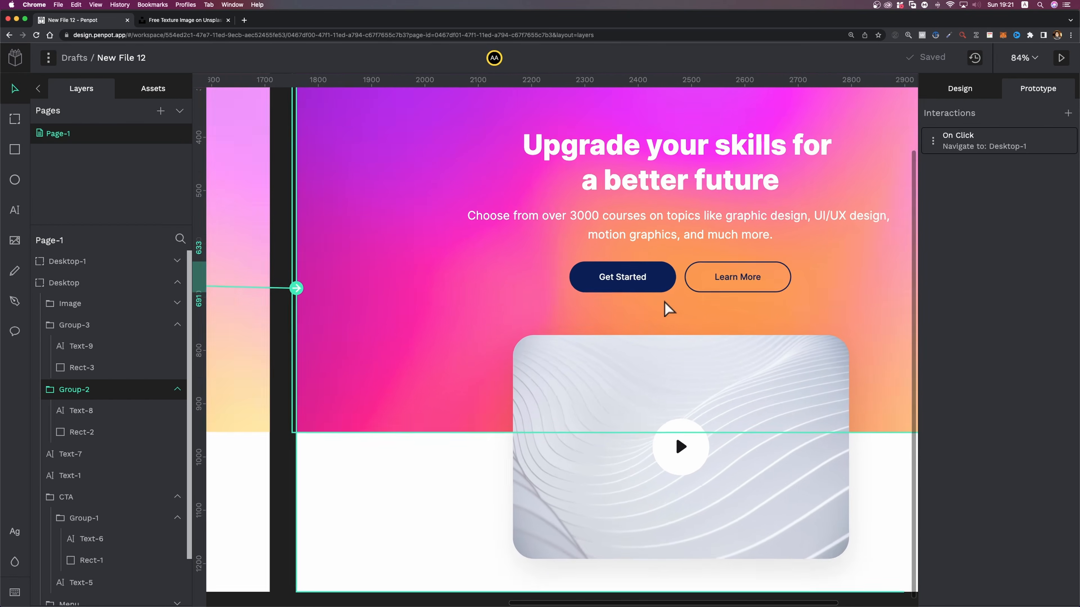
scroll(665, 302, "up", 4)
left_click(653, 252)
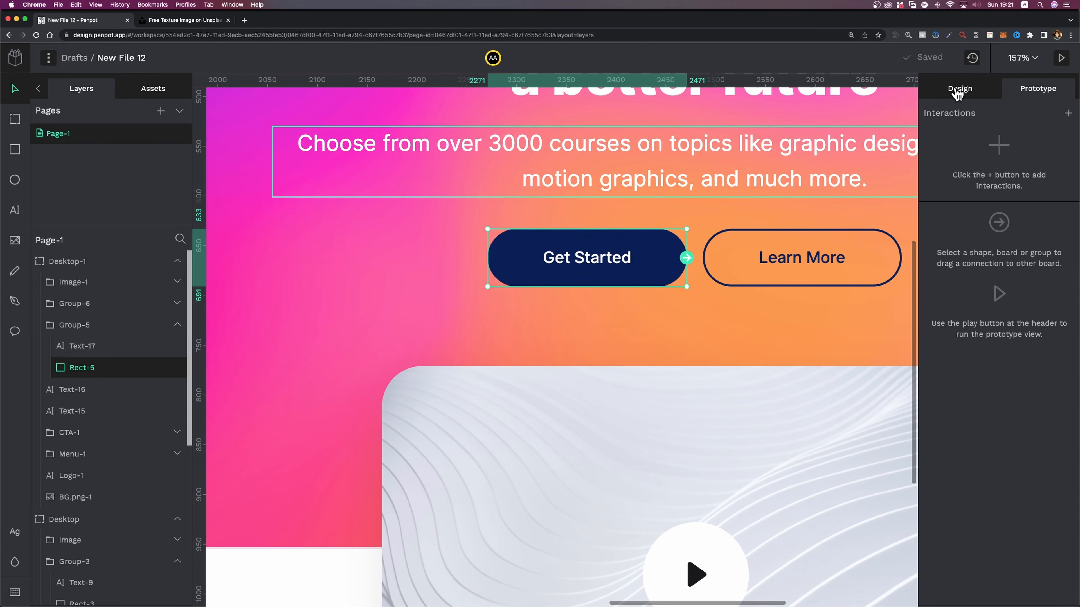
left_click(959, 88)
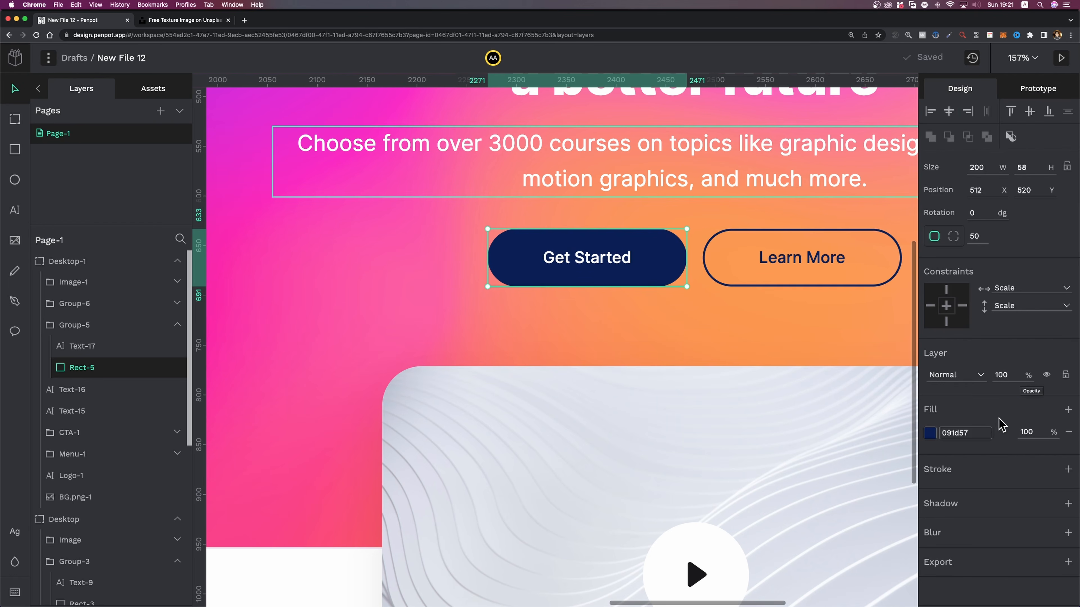
left_click(1067, 410)
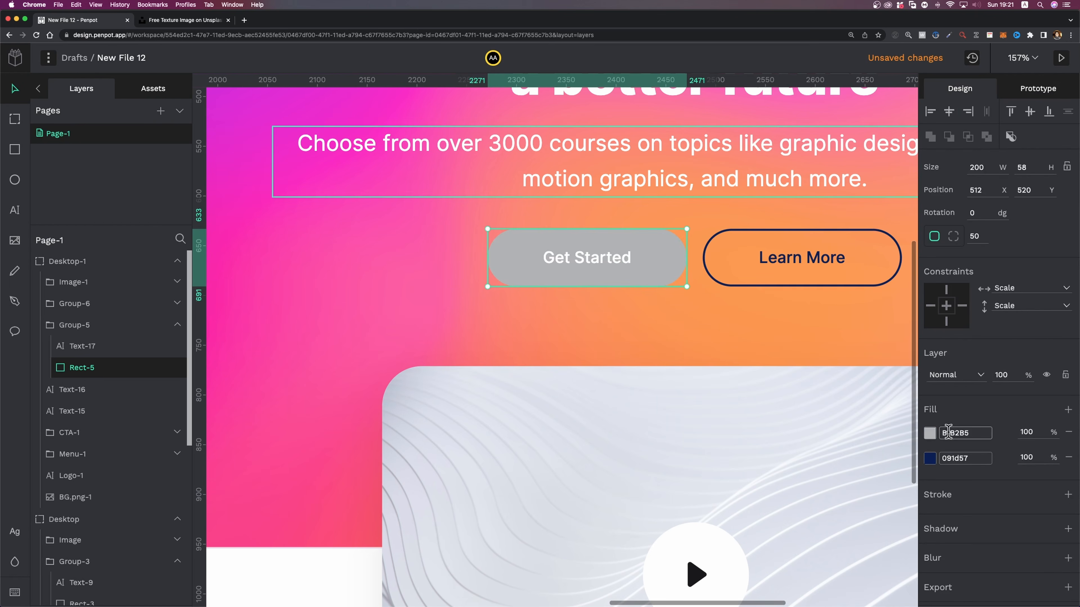
left_click(928, 433)
left_click_drag(832, 379, 762, 429)
left_click(1031, 432)
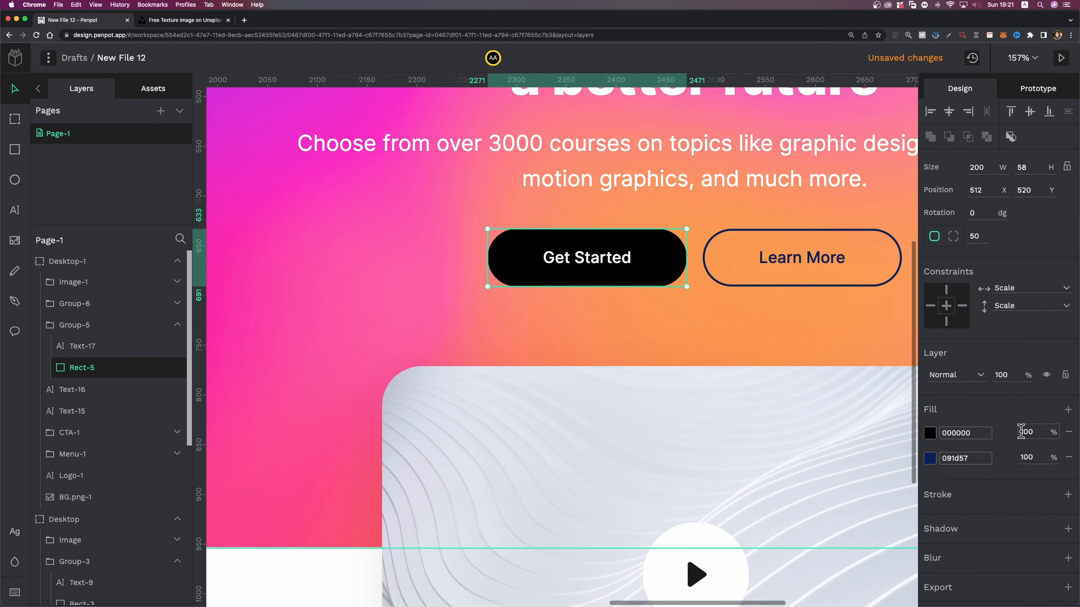
key("Return")
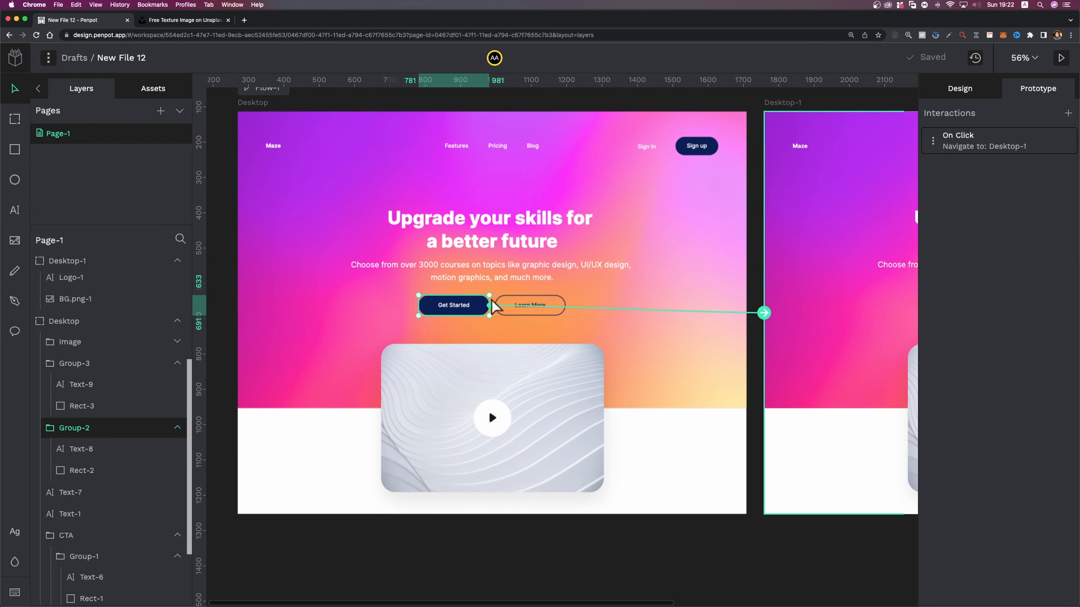
Step: Change the trigger of the original Get Started button's interaction to Mouse enter
left_click(961, 143)
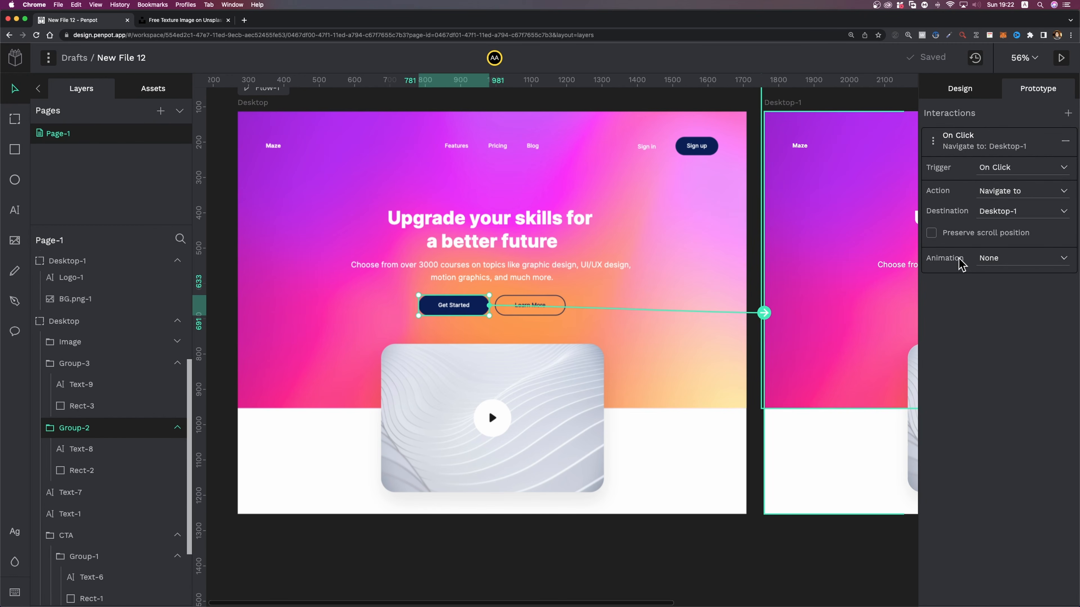
left_click(980, 169)
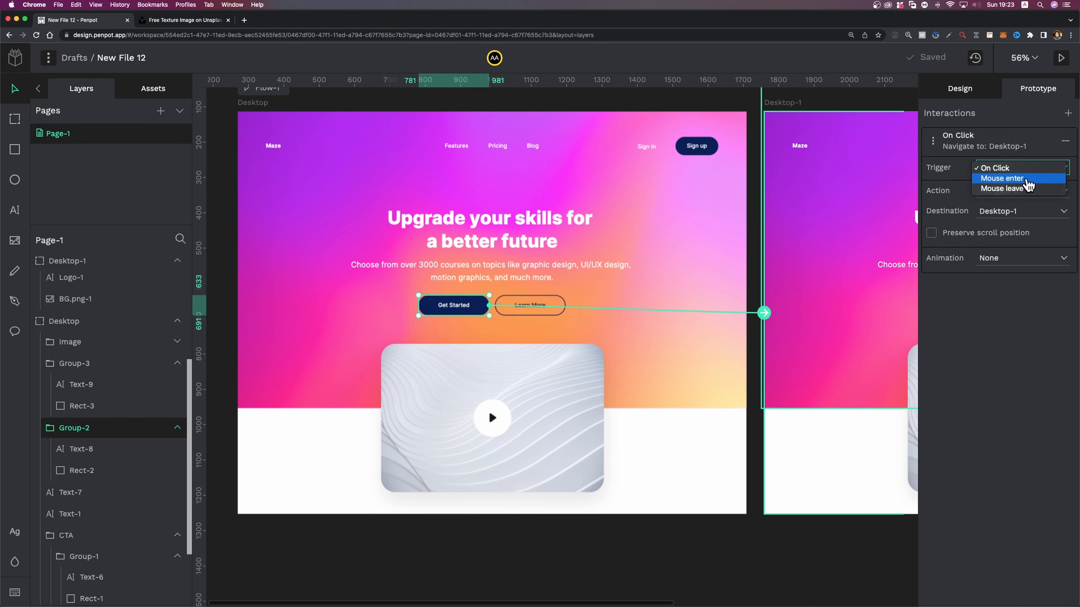
left_click(1026, 179)
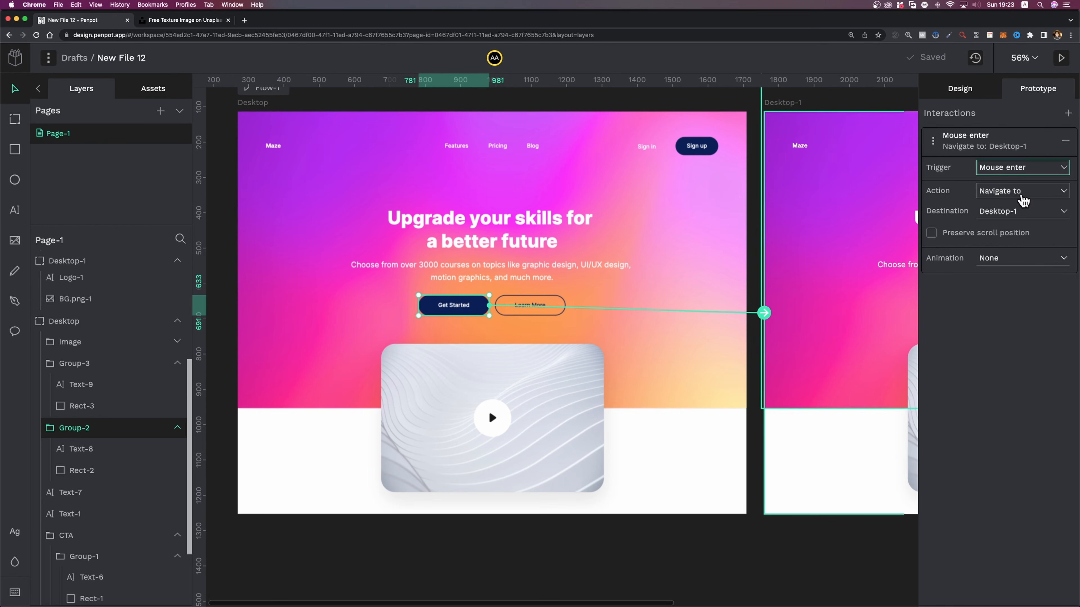
Step: Give the Get Started button's interaction a Dissolve animation with Ease in easing
scroll(882, 207, "right", 3)
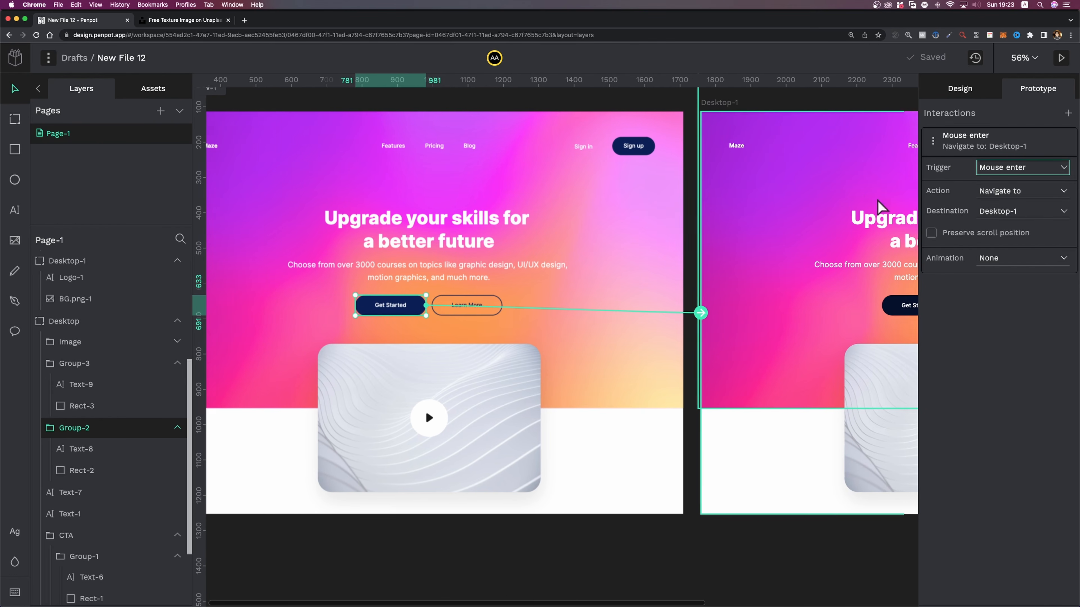
scroll(879, 207, "right", 2)
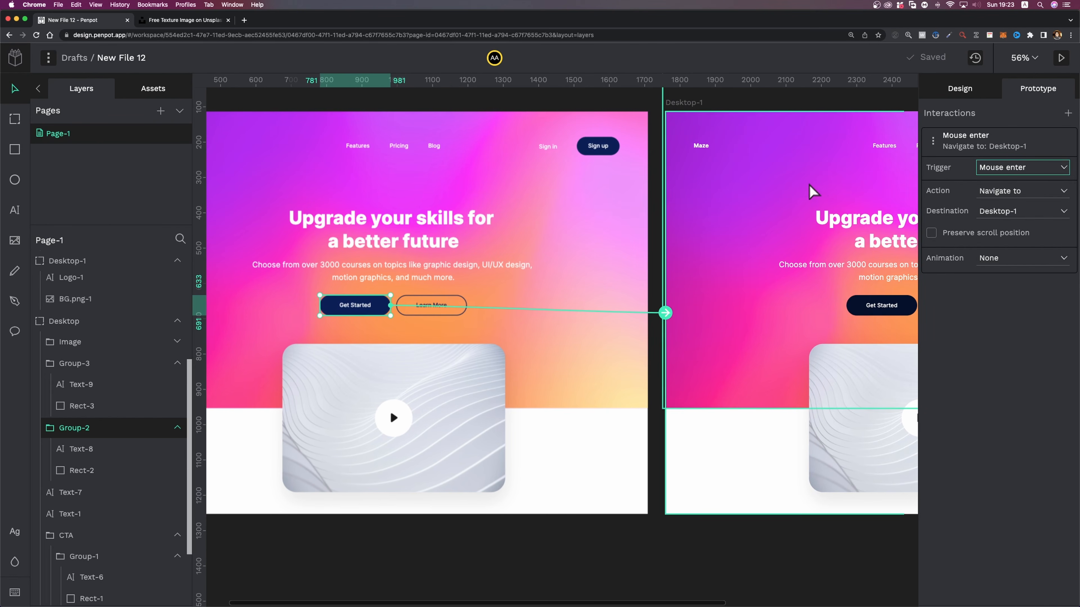
scroll(812, 191, "down", 1)
left_click(1050, 259)
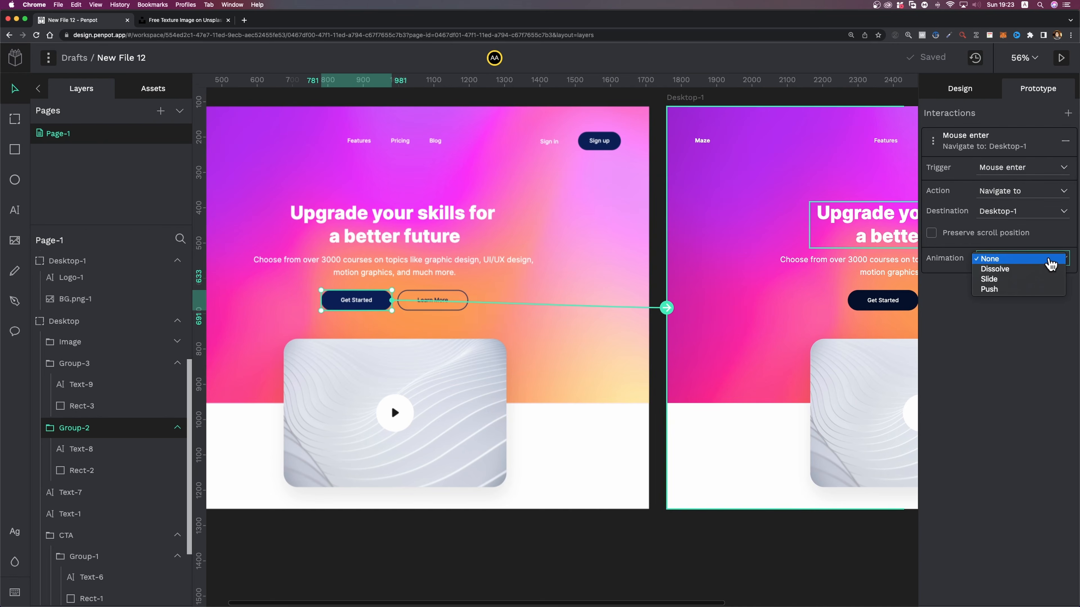
left_click(1017, 269)
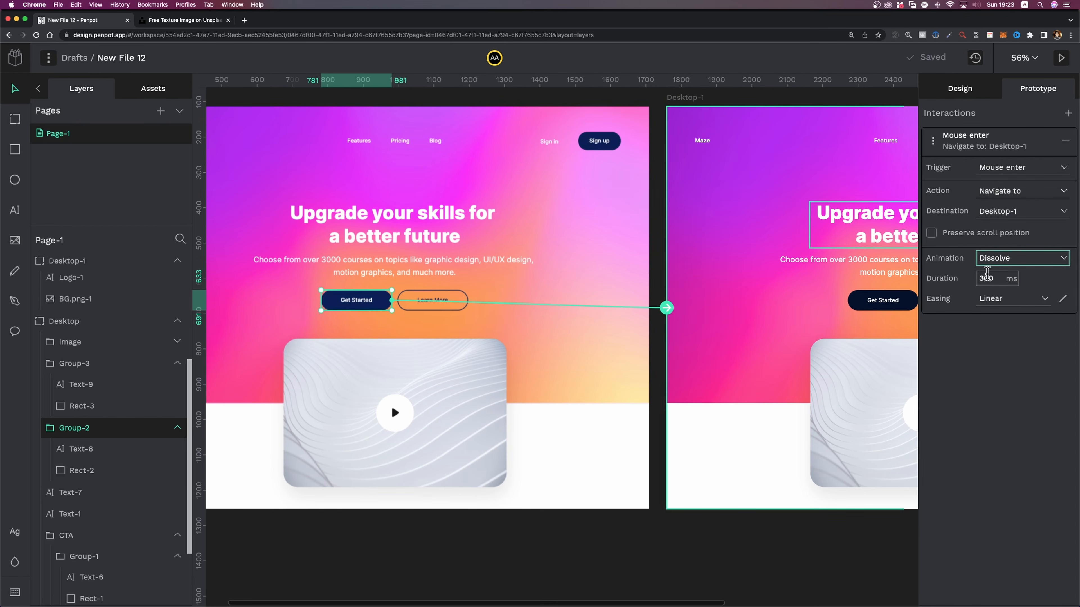
left_click(989, 300)
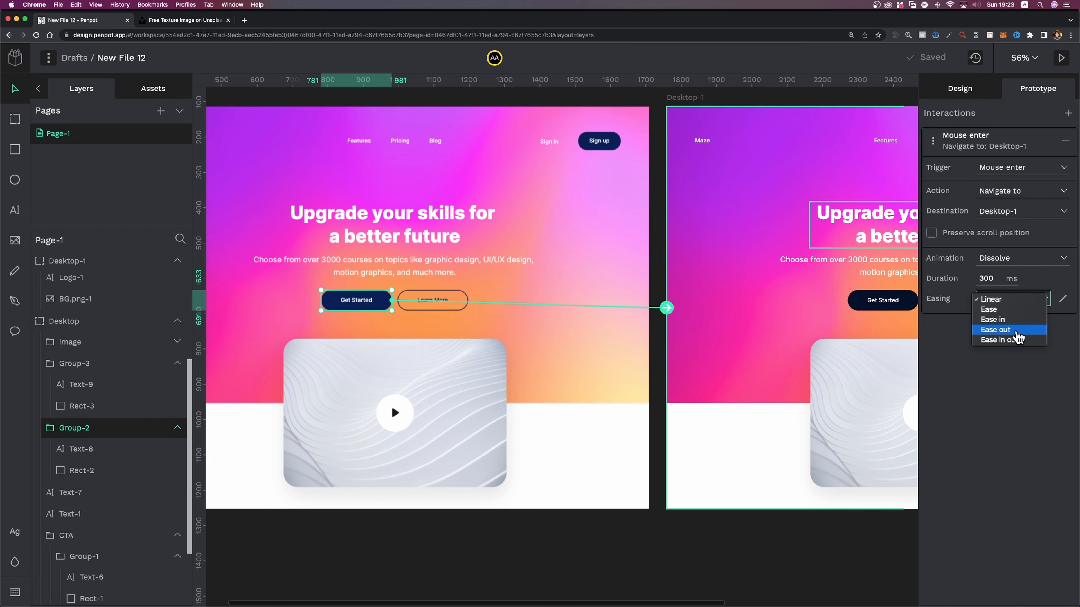
left_click(993, 319)
scroll(673, 298, "down", 3)
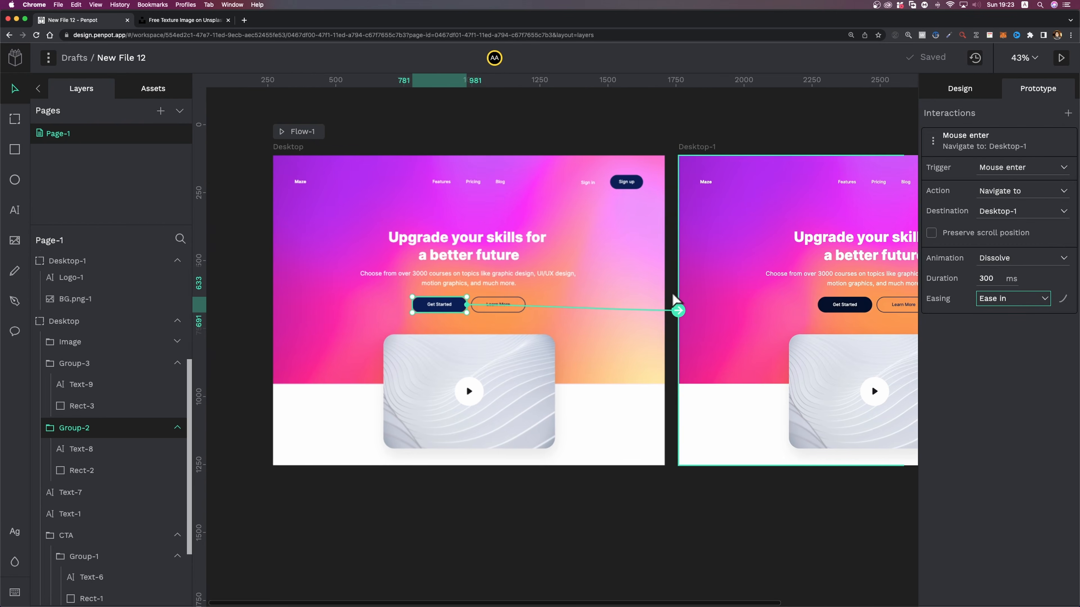
Step: Connect Desktop-1's Get Started button back to the Desktop board and set the interaction's trigger to Mouse leave
scroll(675, 299, "right", 3)
left_click(807, 304)
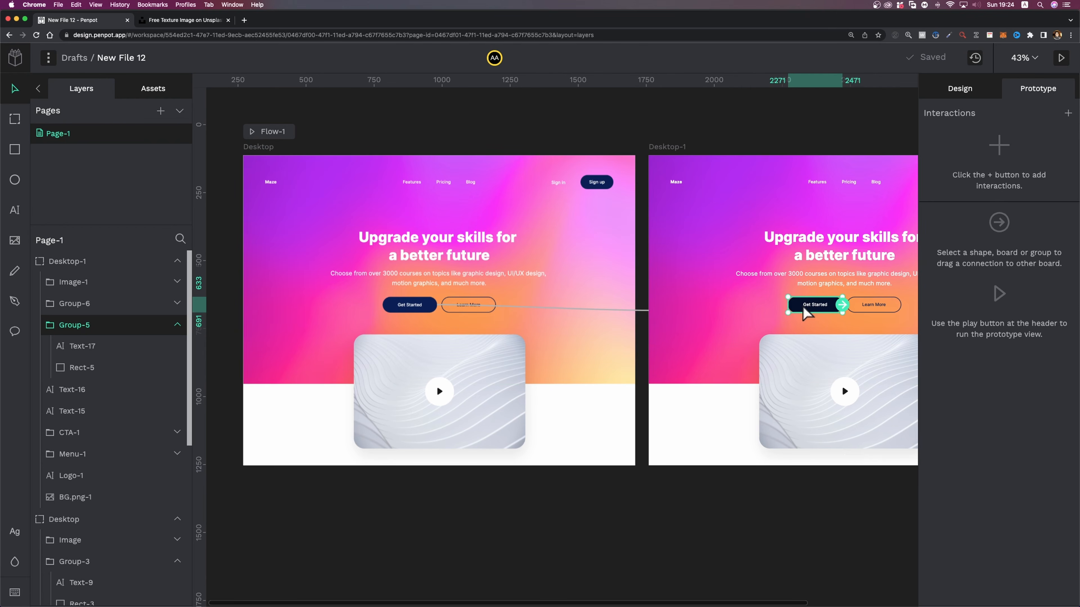
left_click_drag(841, 303, 513, 298)
left_click(974, 147)
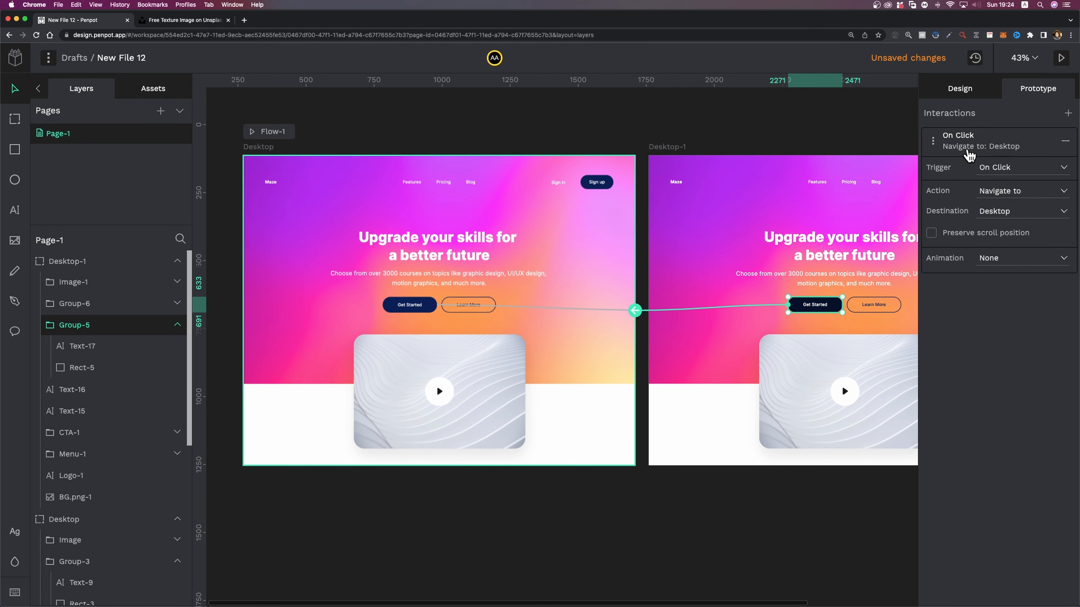
left_click(982, 170)
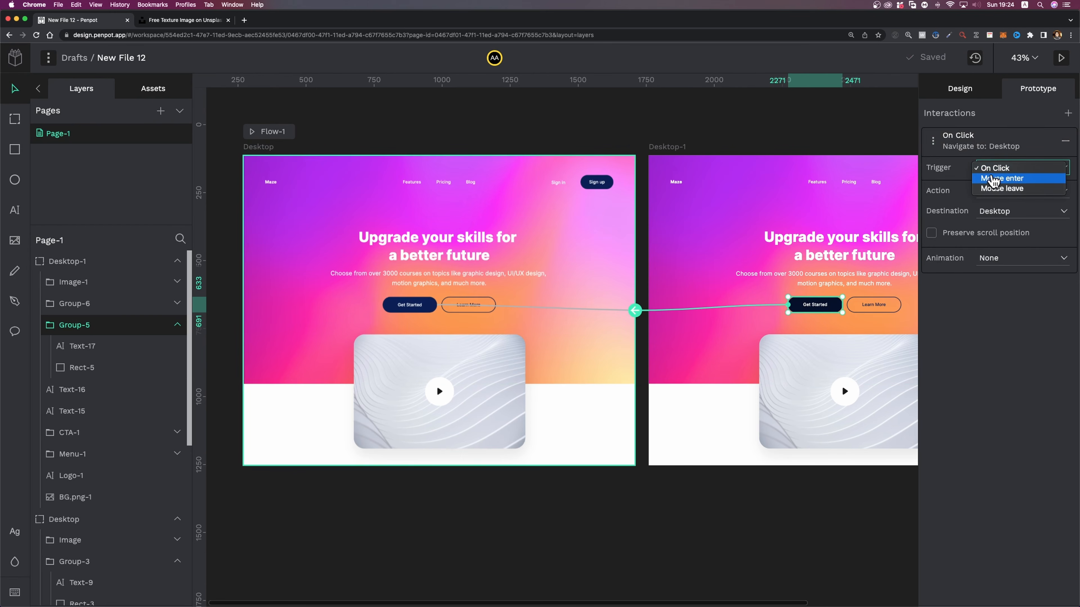
left_click(1034, 190)
Step: Give the Mouse leave interaction on Desktop-1's Get Started button a Dissolve animation with Ease out easing
left_click(1005, 259)
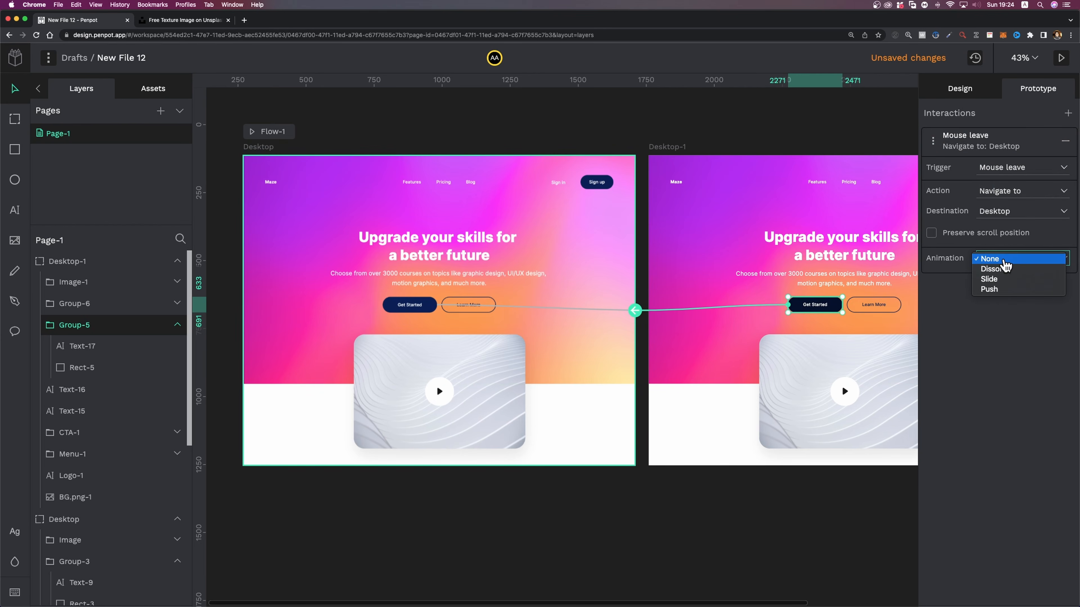
left_click(1004, 269)
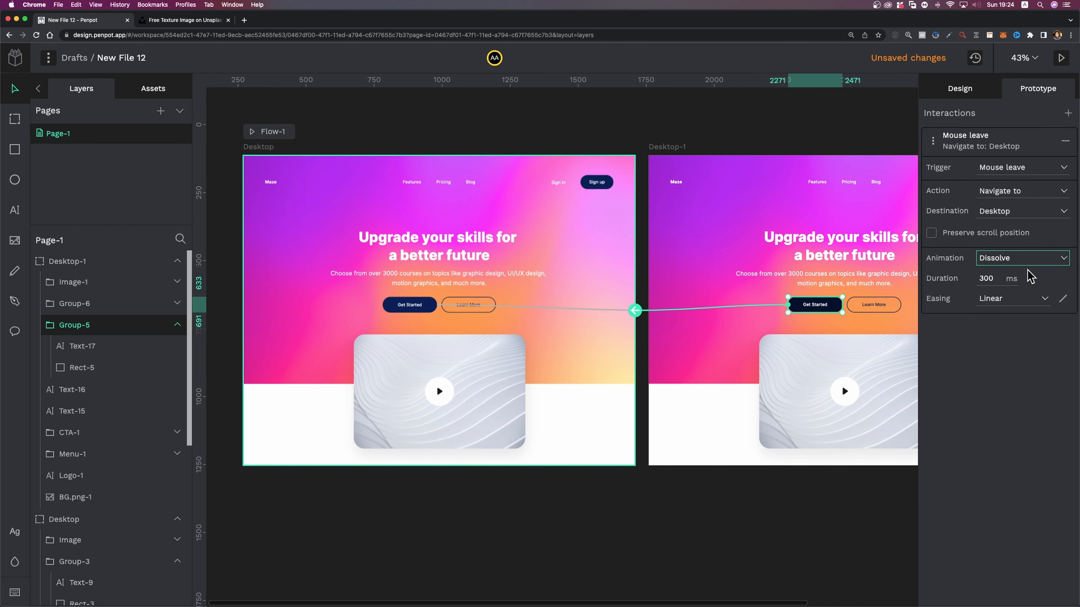
left_click(1014, 299)
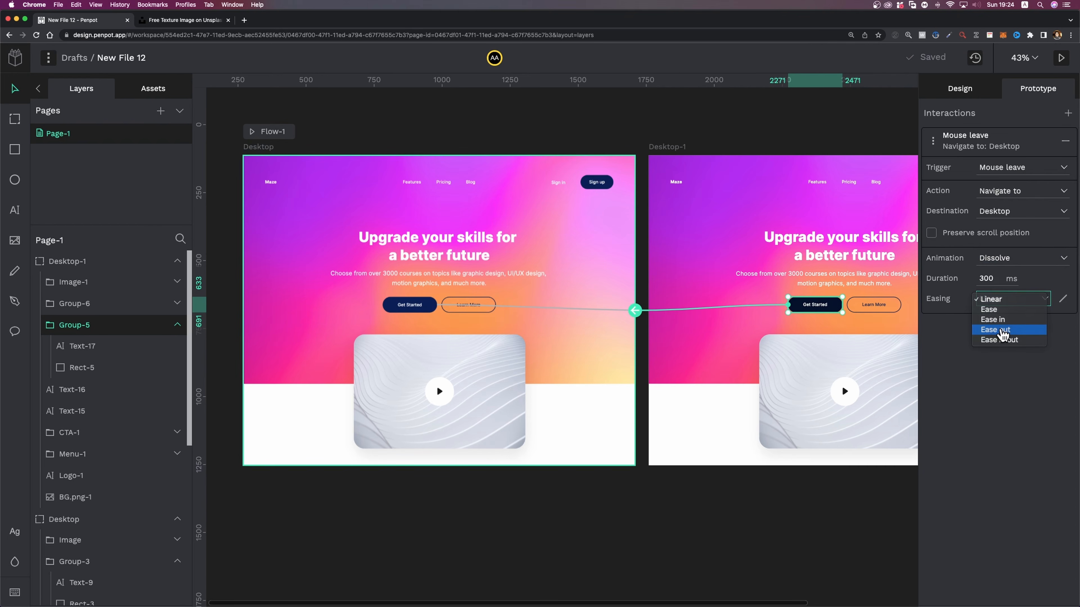
left_click(1003, 330)
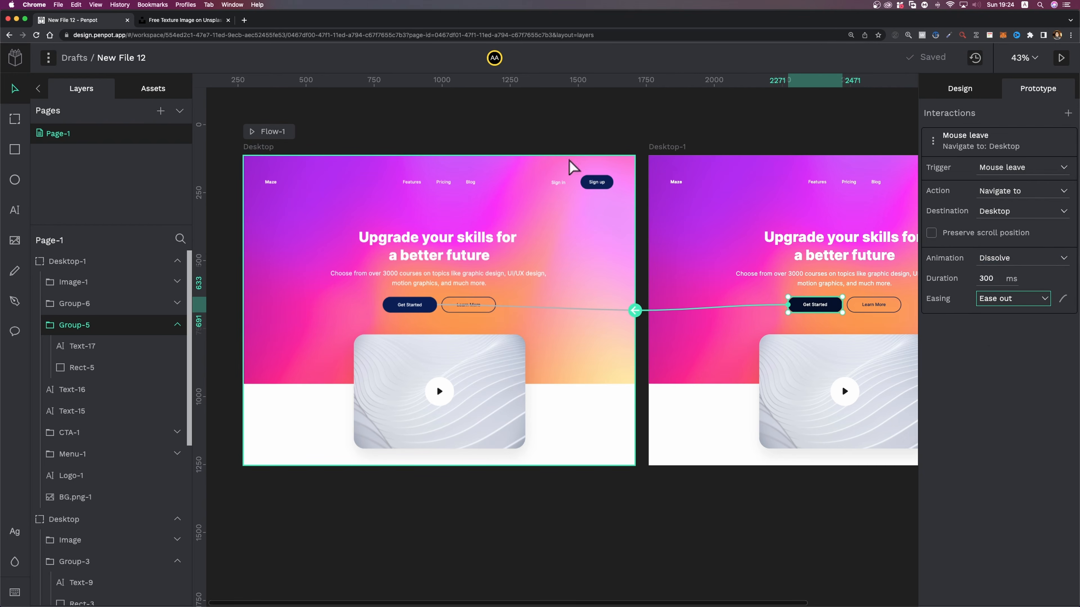
Step: Preview the prototype in view mode and return to the design file
left_click(1053, 58)
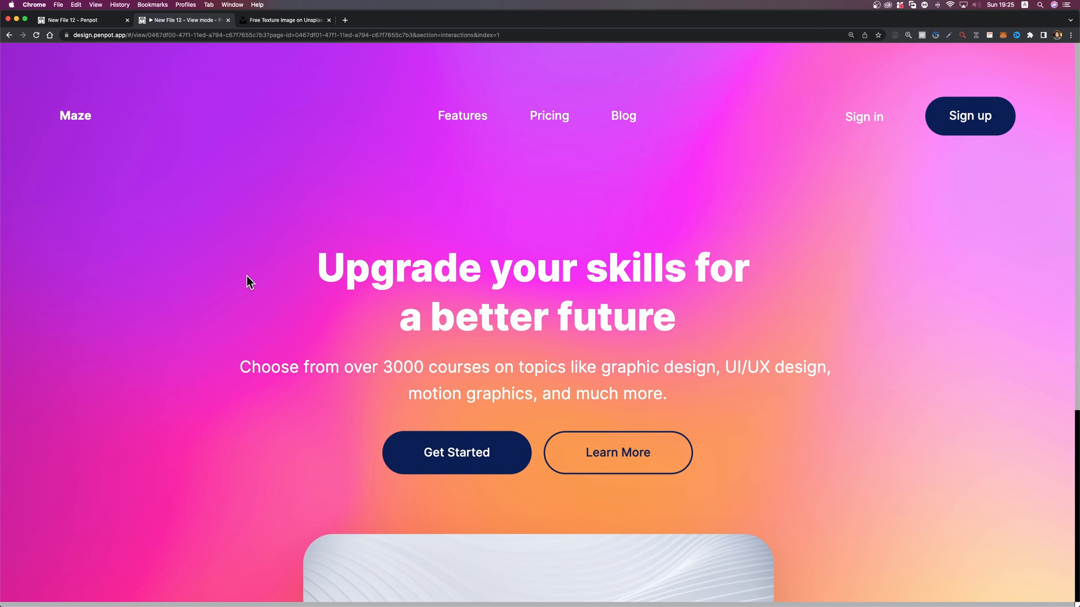
left_click(99, 17)
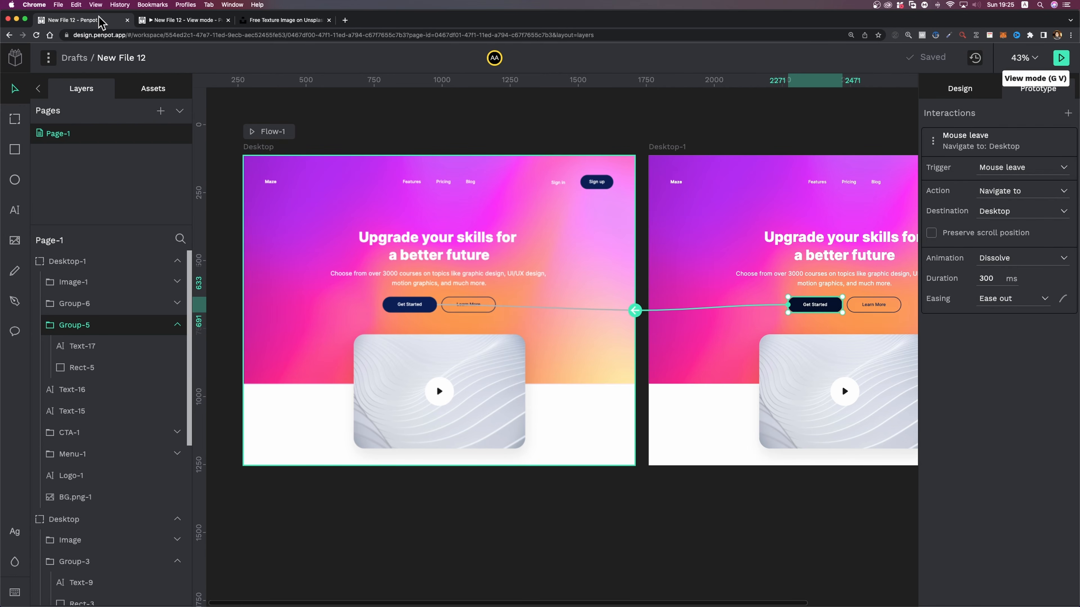